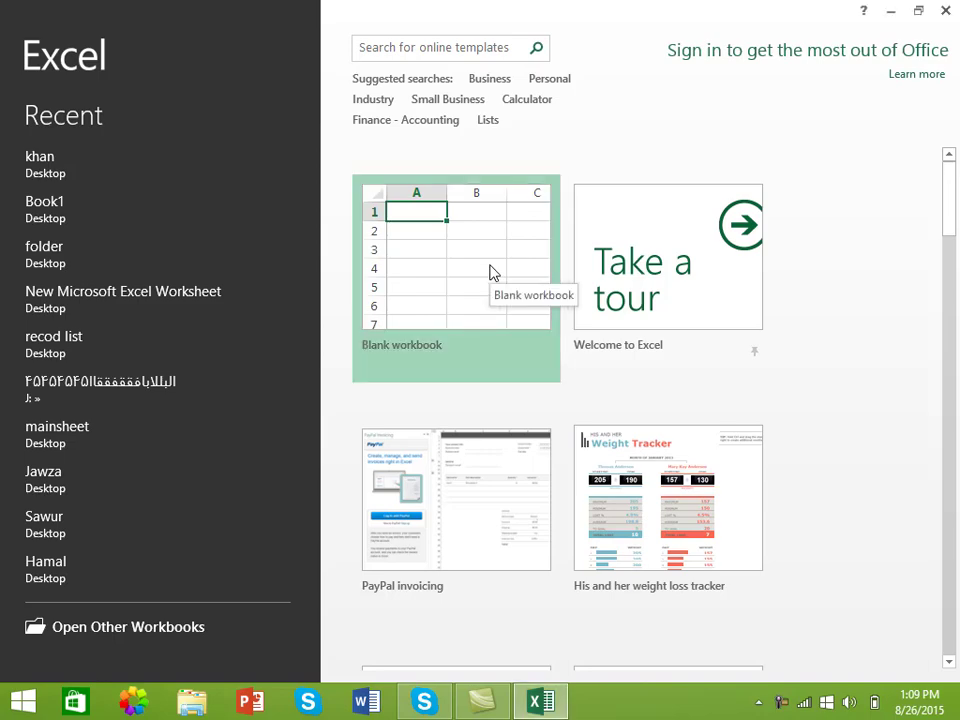
Create a new Book1 from the Blank workbook tile on the Excel start screen.
left_click(490, 272)
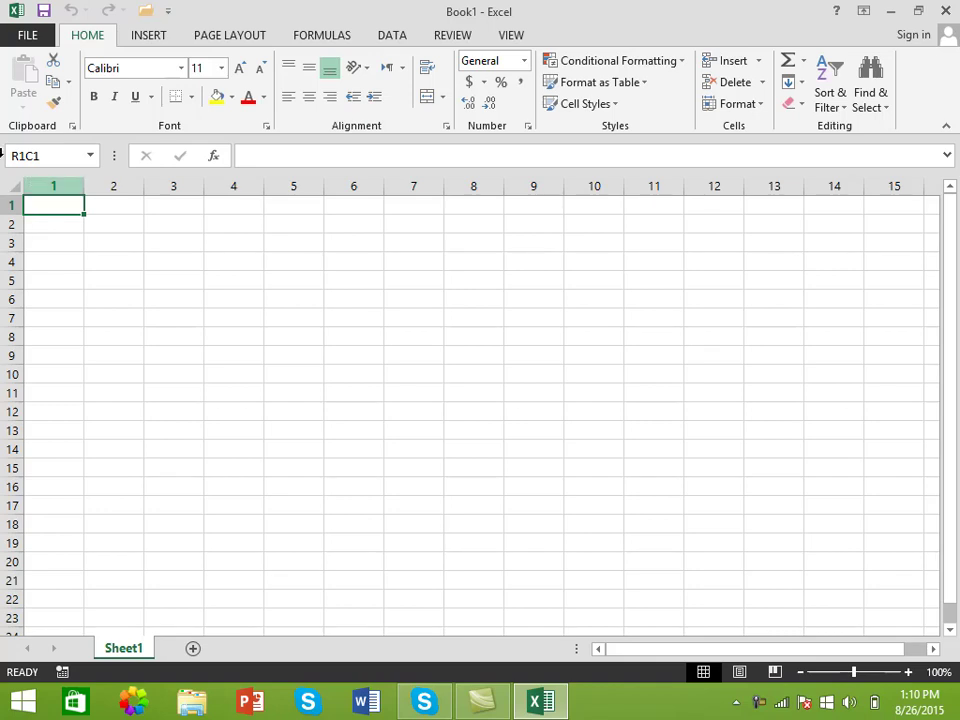
Type the headers name, post and salary across row 1.
type("name")
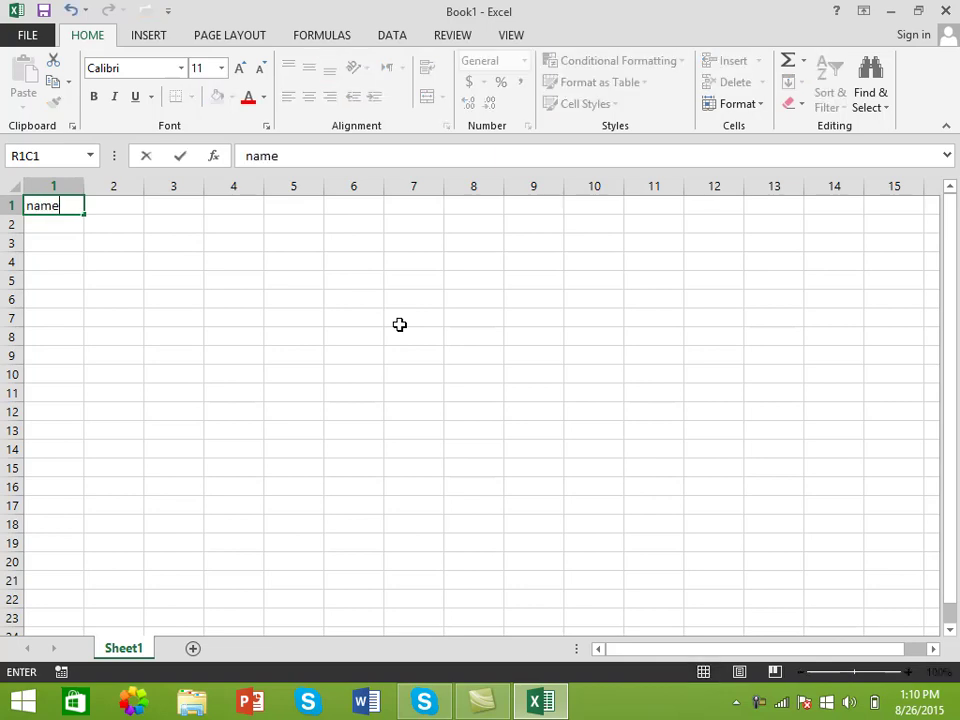
key("Tab")
type("post")
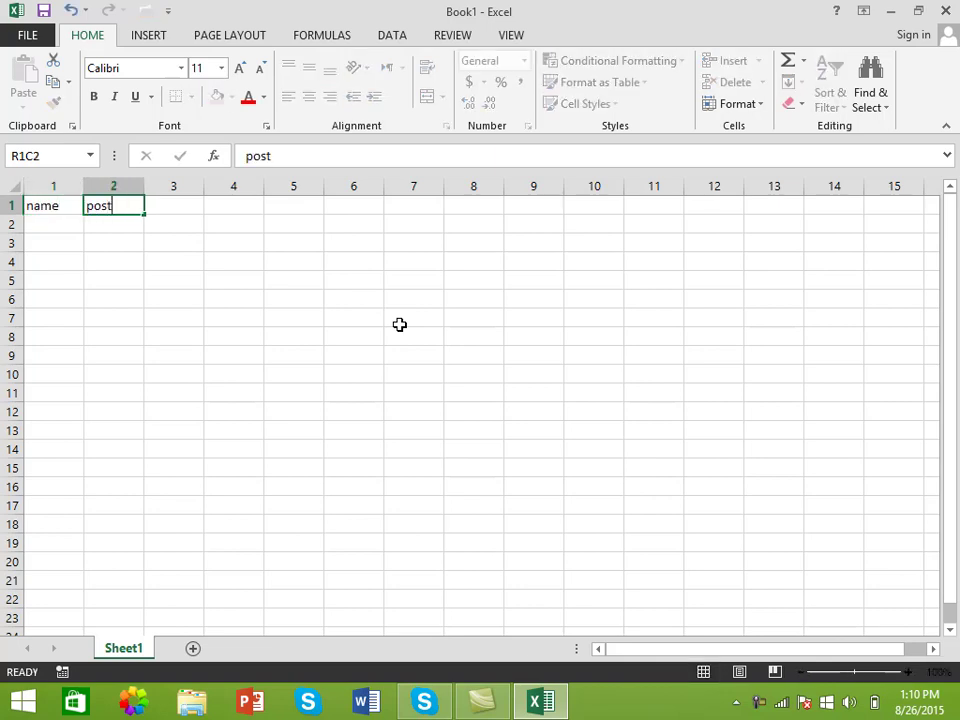
key("Tab")
type("salary")
key("Return")
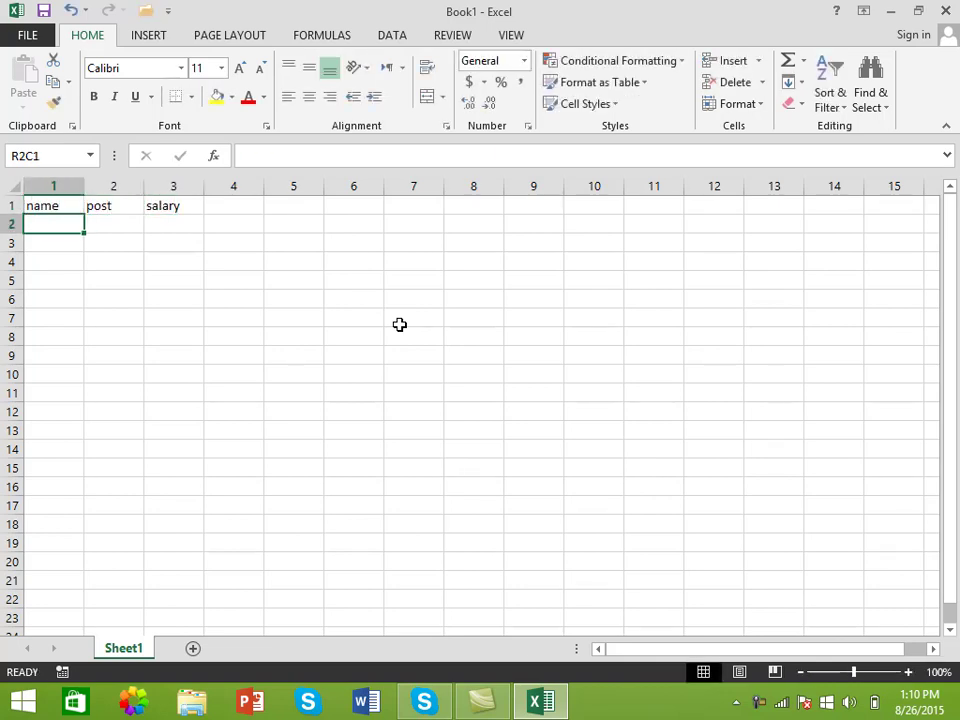
Enter the names khan, jan, sattar, karfeem, noman and khalkid down column 1.
type("khan")
key("Return")
type("jan")
key("Return")
type("alis")
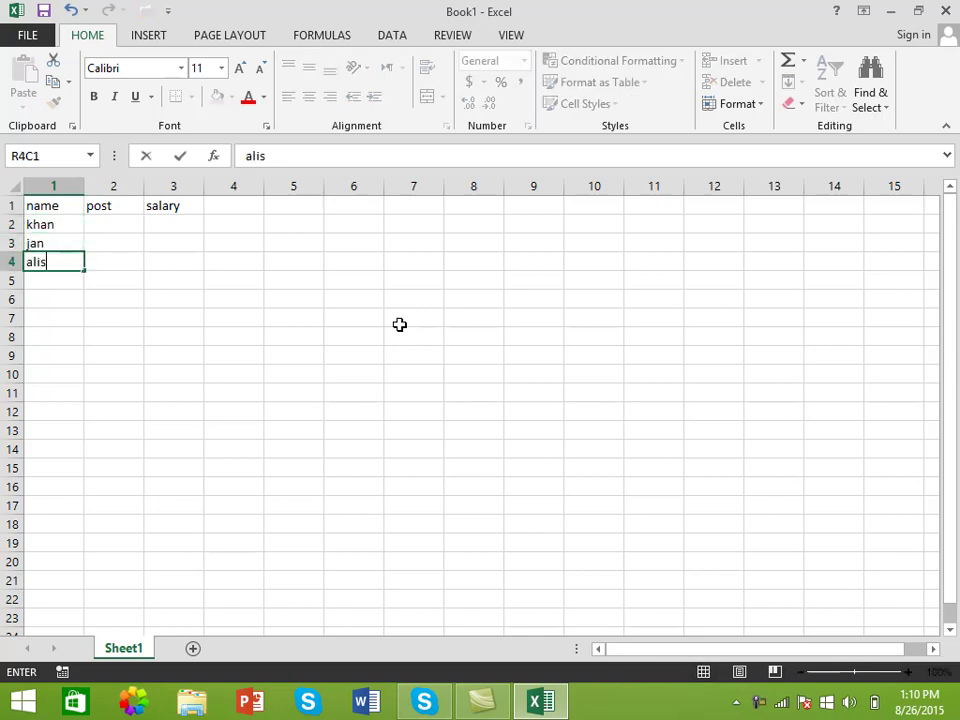
key("BackSpace")
key("BackSpace")
key("BackSpace")
key("BackSpace")
type("sattar")
key("Return")
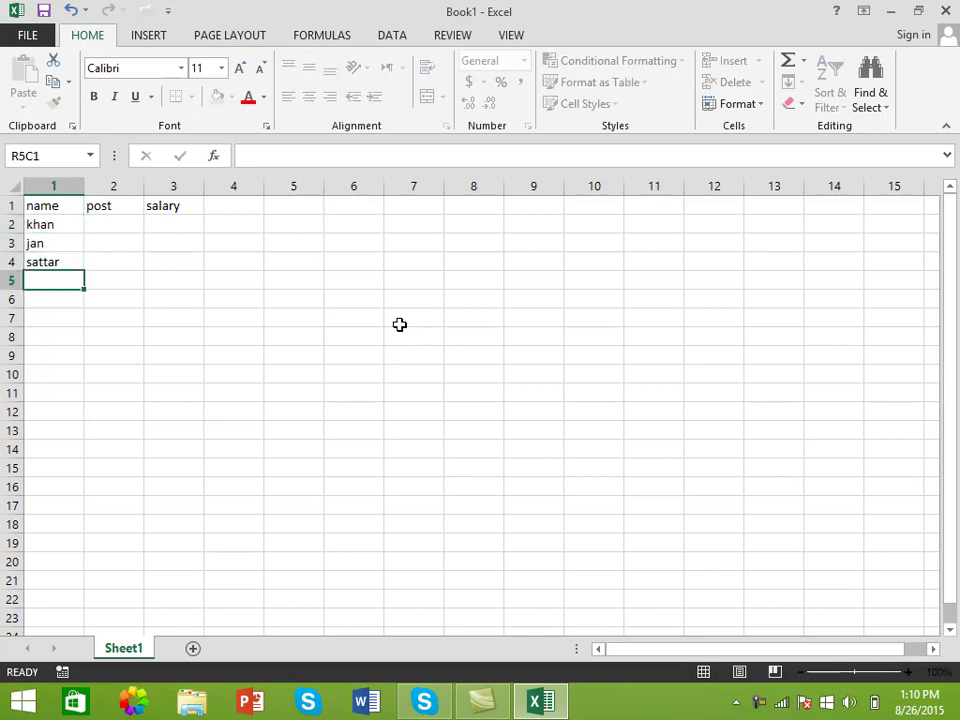
type("karfee")
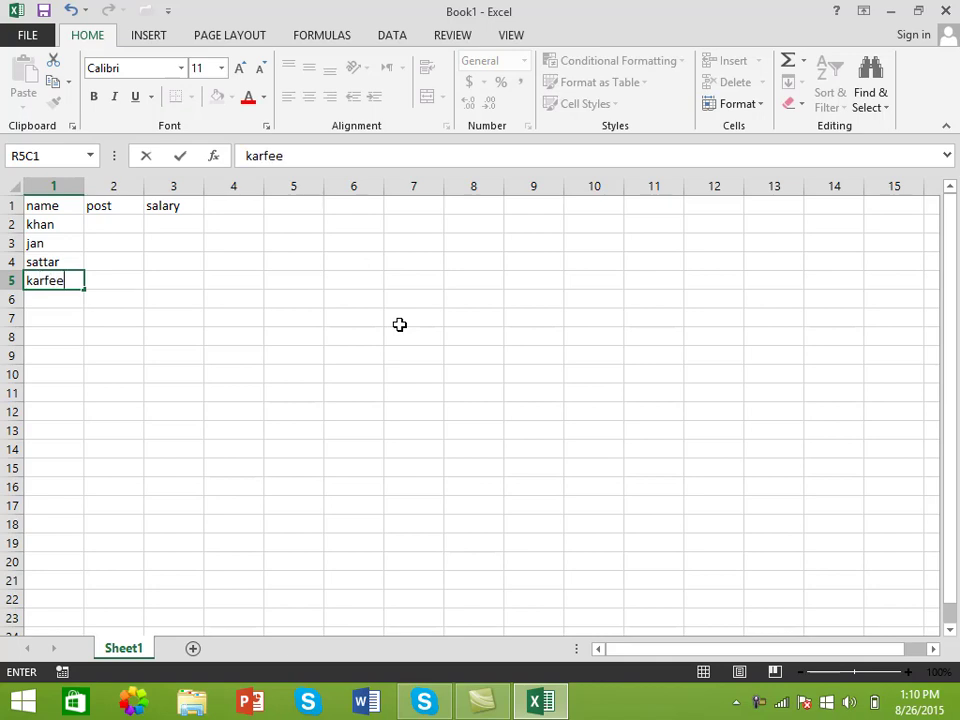
type("m")
key("Return")
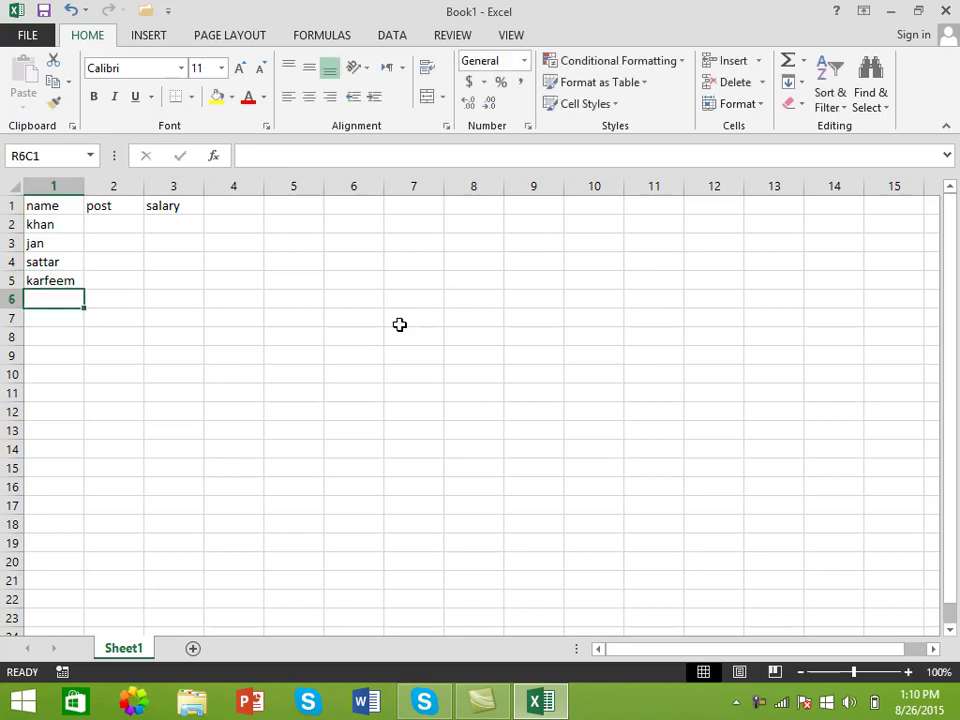
type("noman")
key("Return")
type("kh")
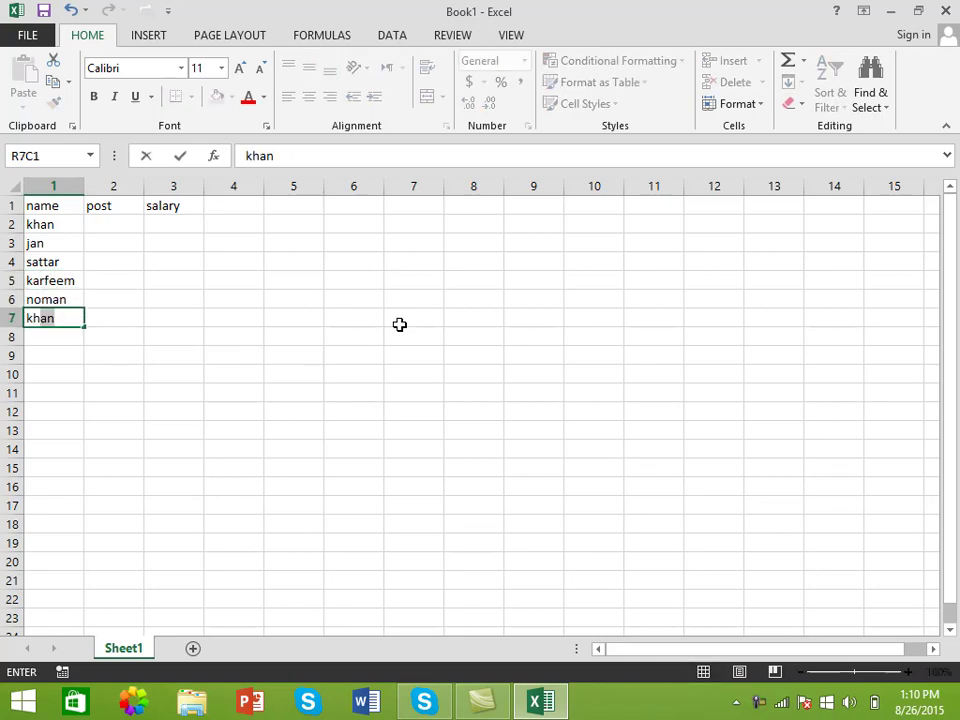
type("alkid")
key("Return")
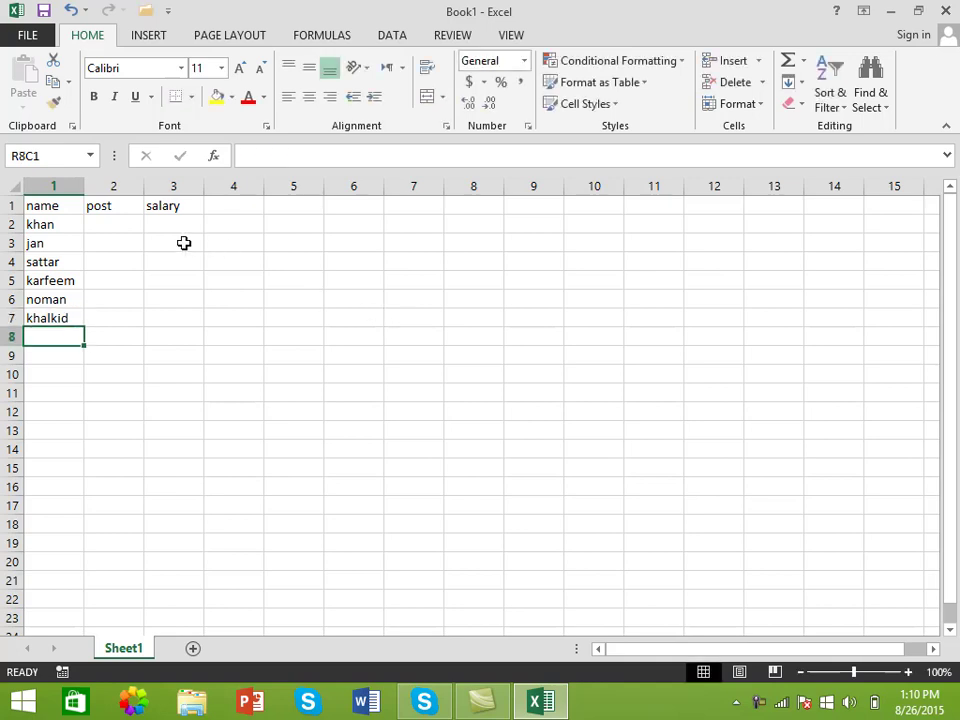
Fill in the posts doc, eng, manger, admin, labor and a down column 2.
left_click(113, 222)
type("doc")
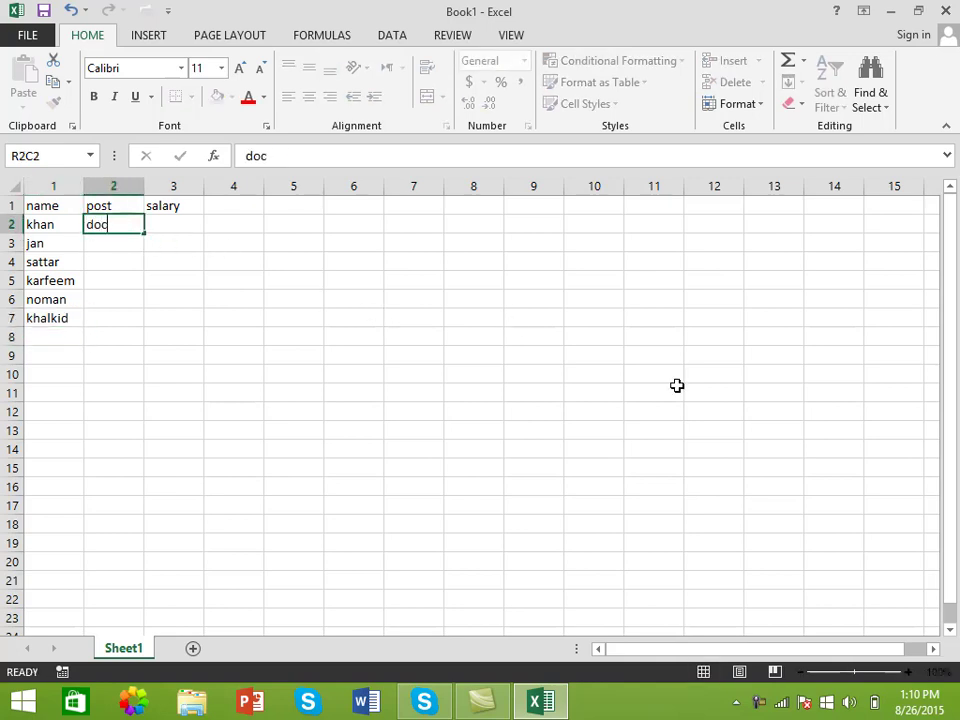
key("Return")
type("eng")
key("Return")
type("manger")
key("Return")
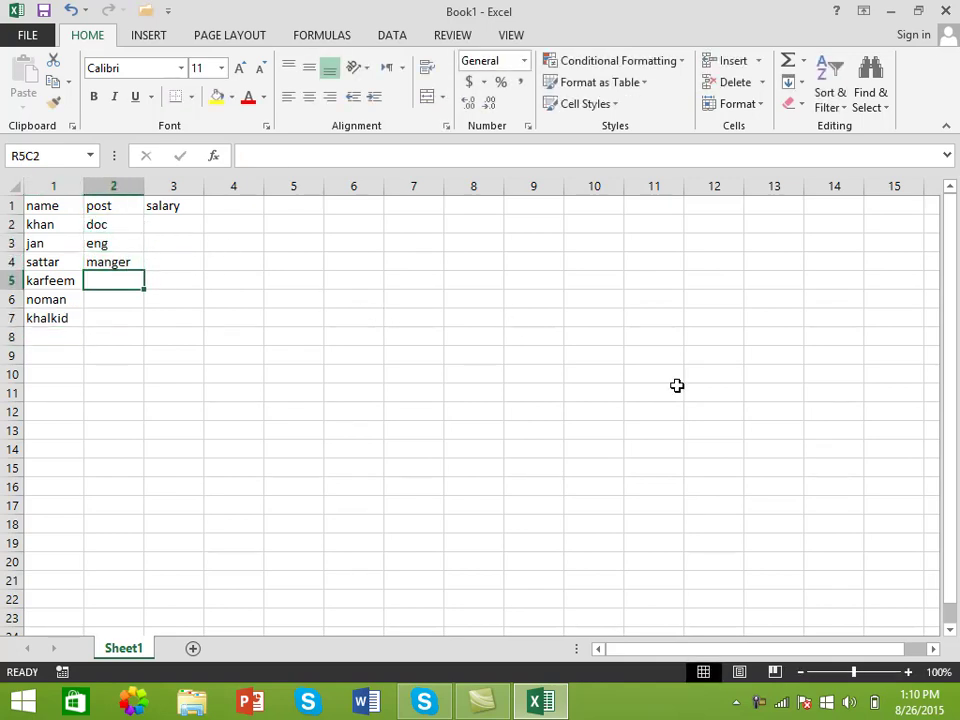
type("admin")
key("Return")
type("labor")
key("Return")
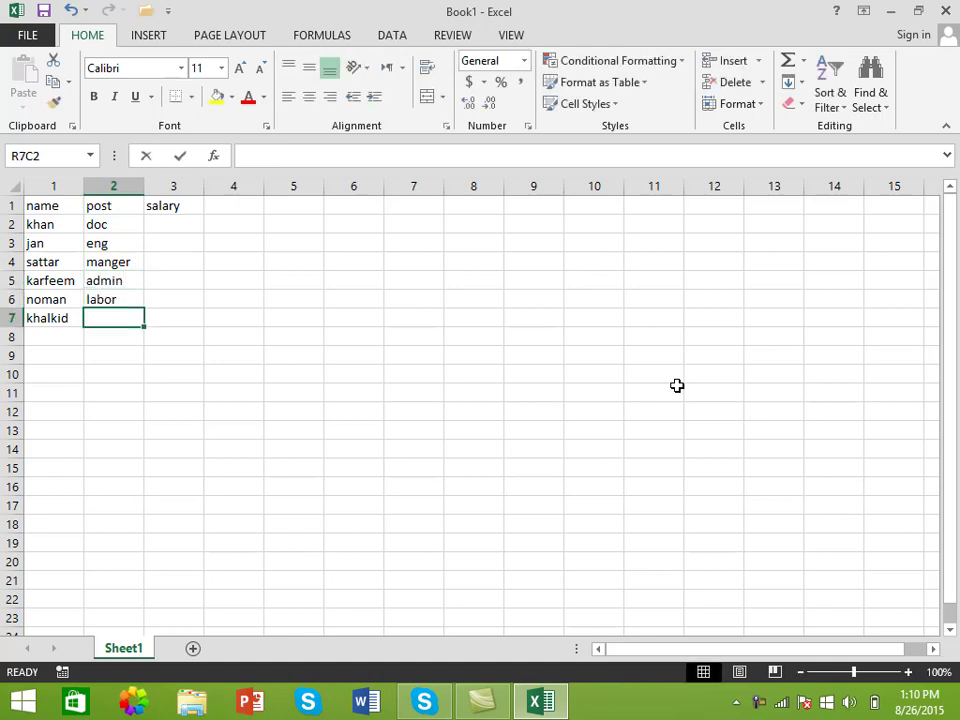
type("admin")
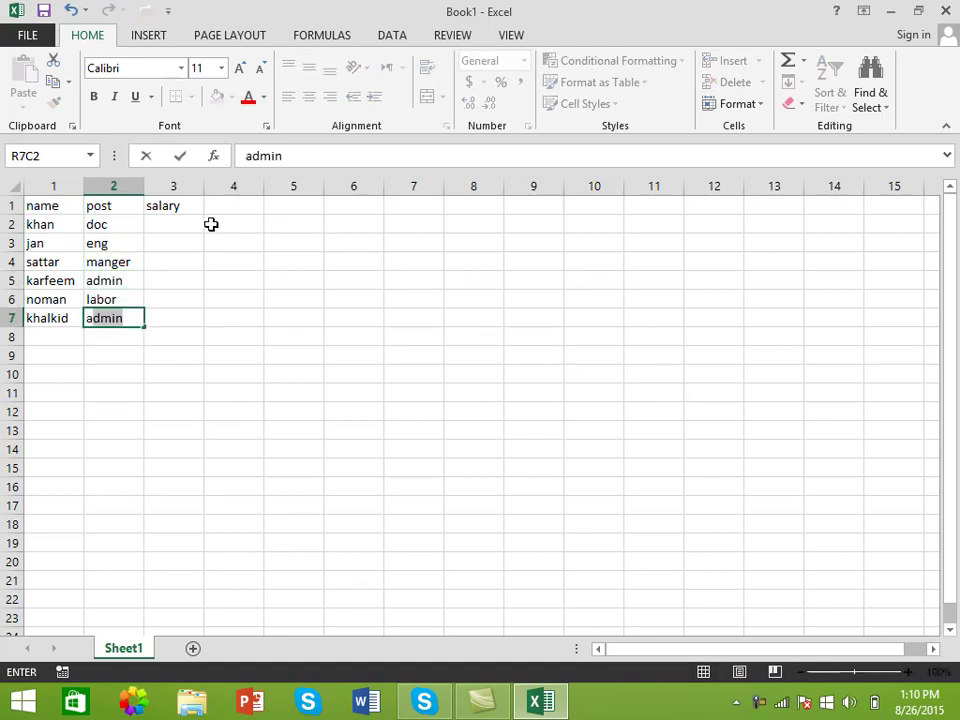
left_click(191, 227)
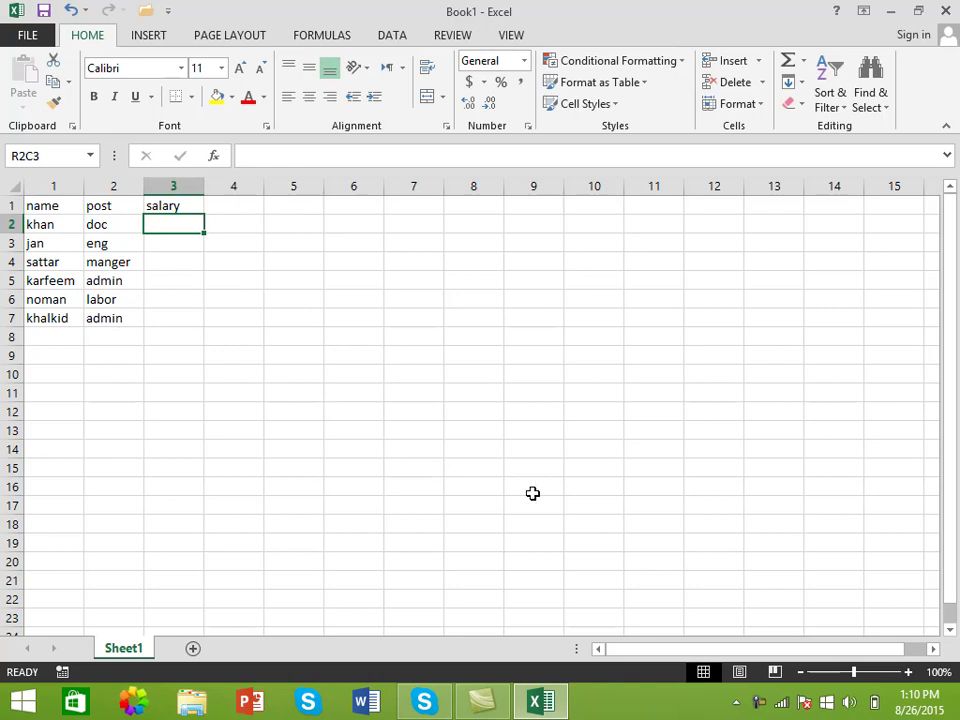
Enter salaries 8000, 12000, 6000, 2000, 7000 and 9000 in rows 2–7.
type("87000")
key("Return")
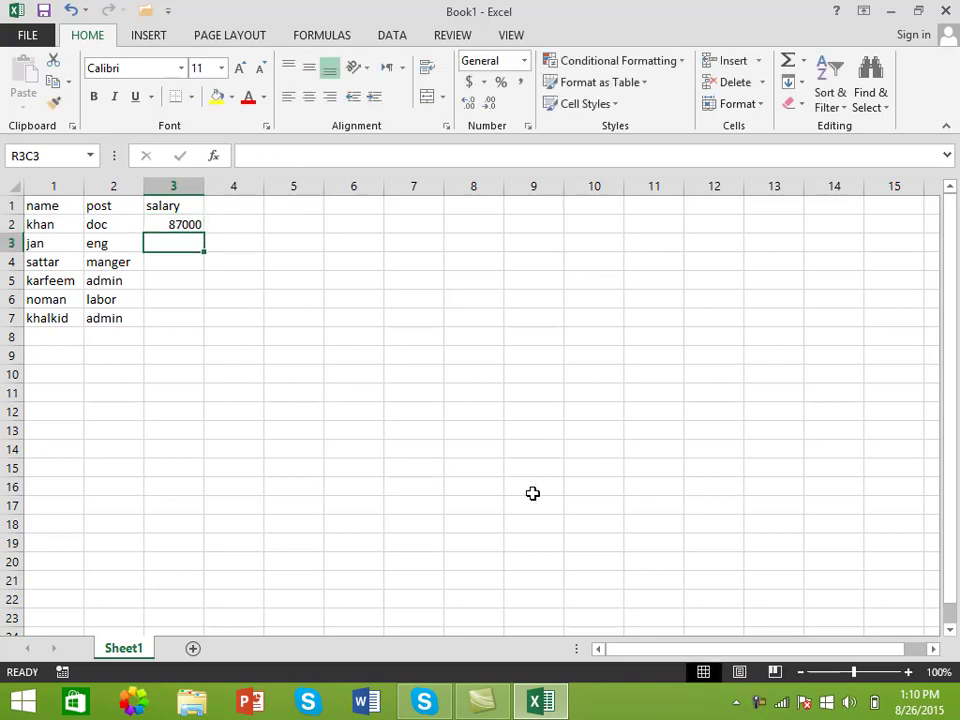
key("Up")
type("8000")
key("Return")
type("12000")
key("Return")
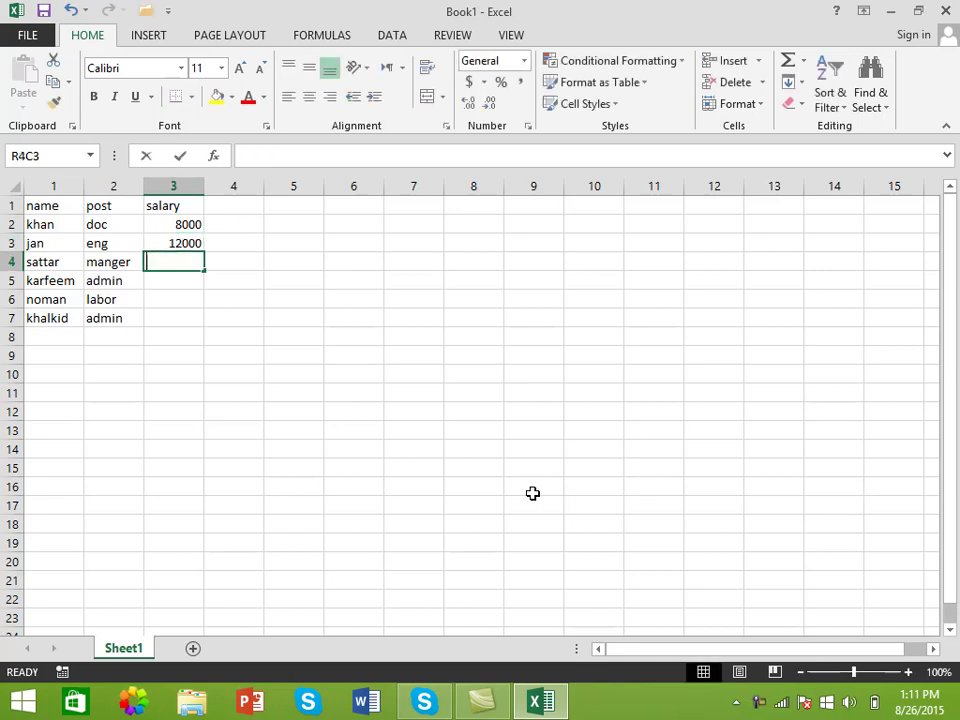
type("+600")
key("BackSpace")
key("BackSpace")
key("BackSpace")
key("BackSpace")
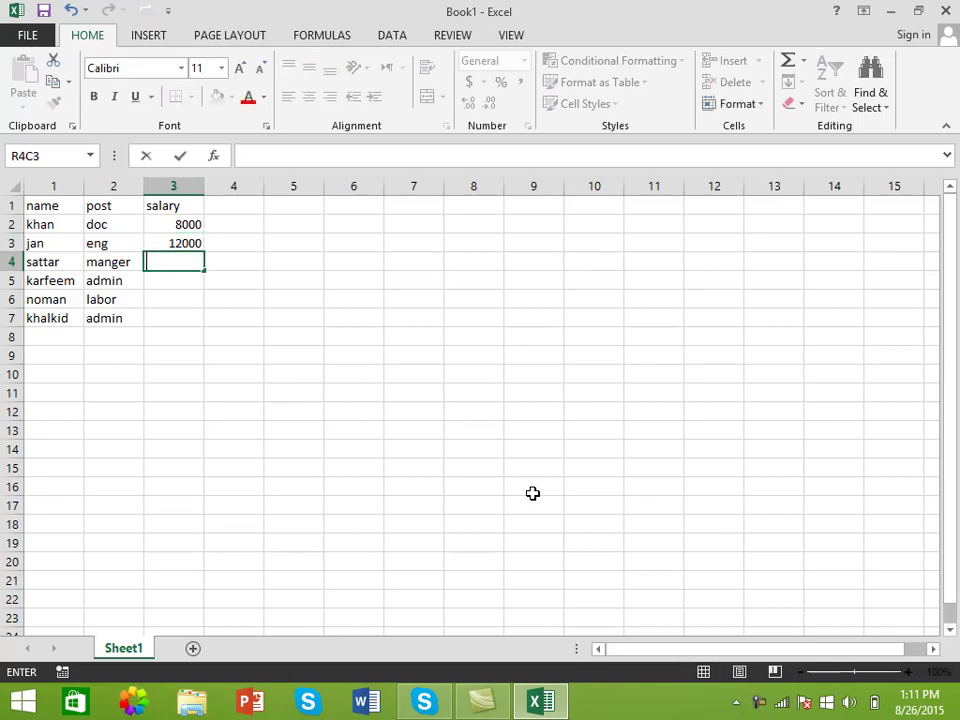
type("6000")
key("Return")
type("2")
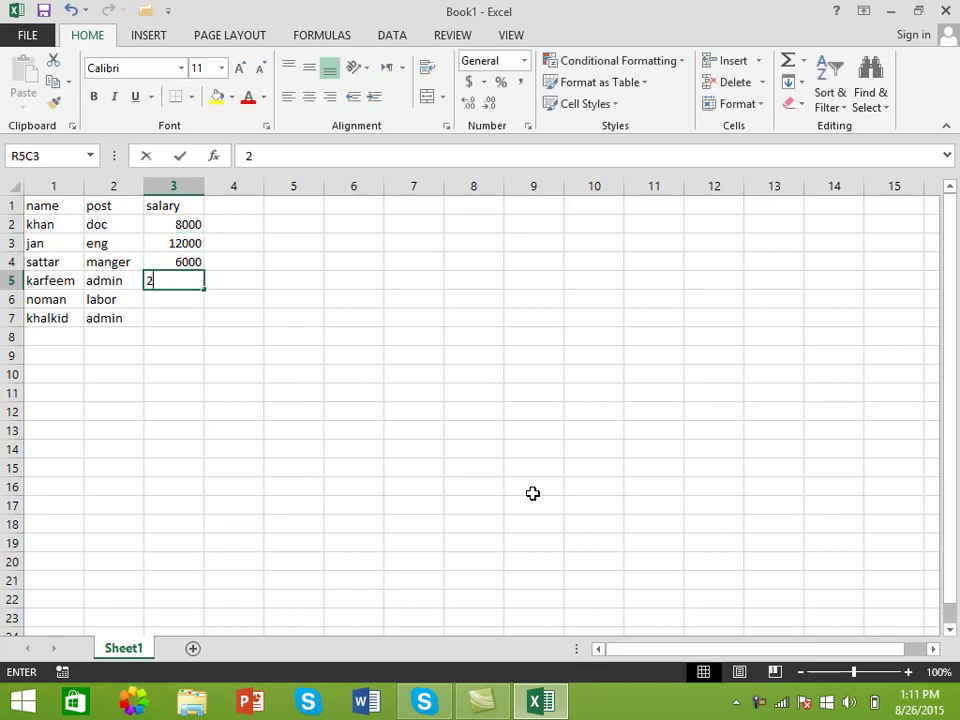
type("000")
key("Return")
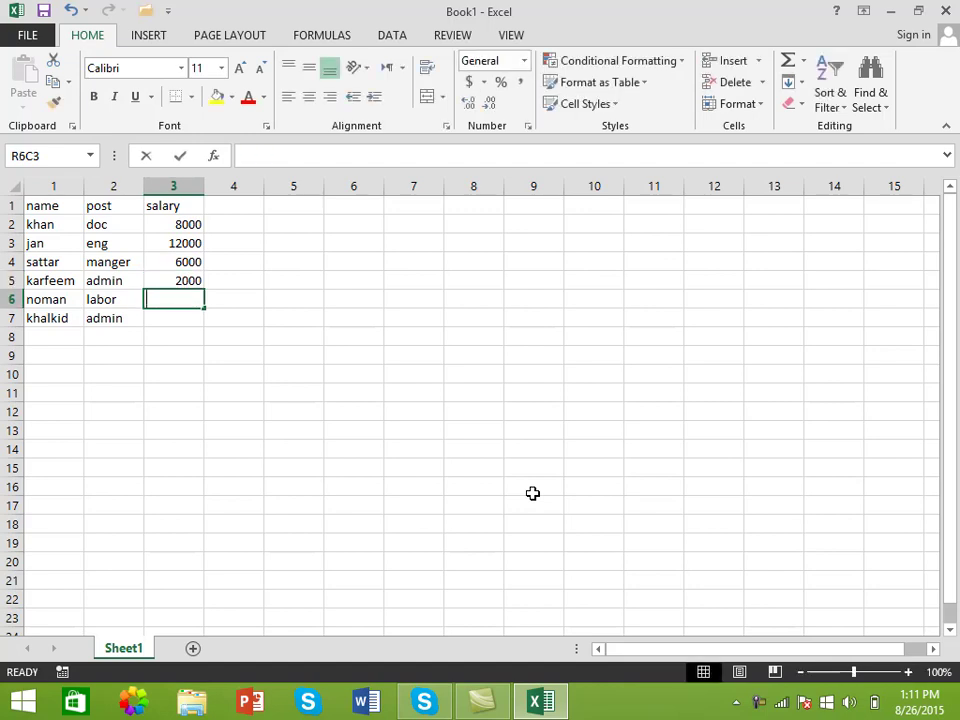
type("7000")
key("Return")
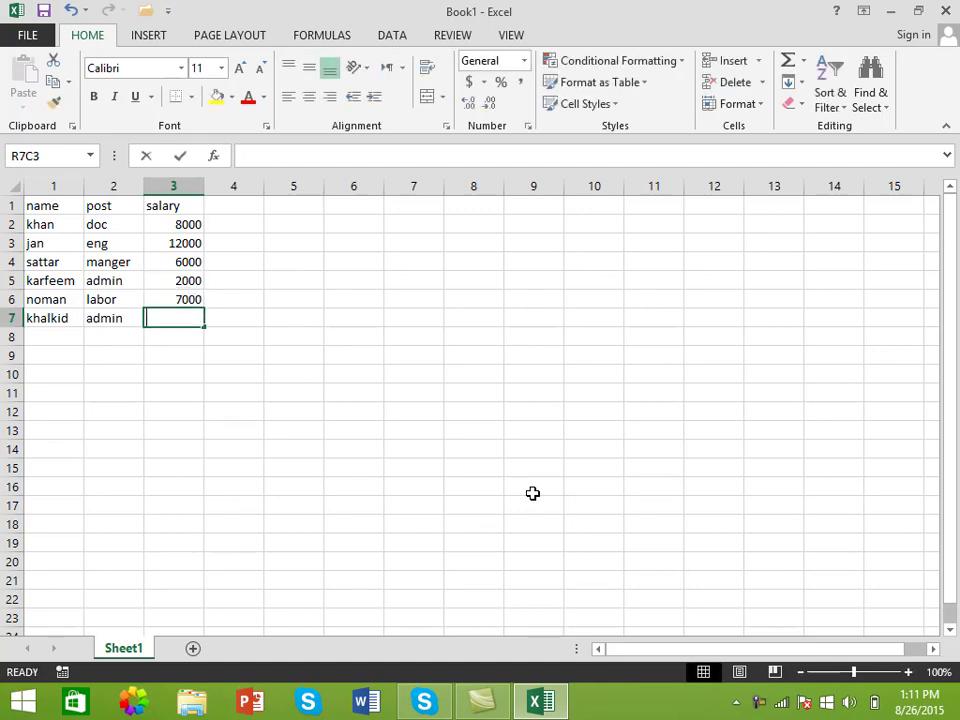
type("9000")
key("Return")
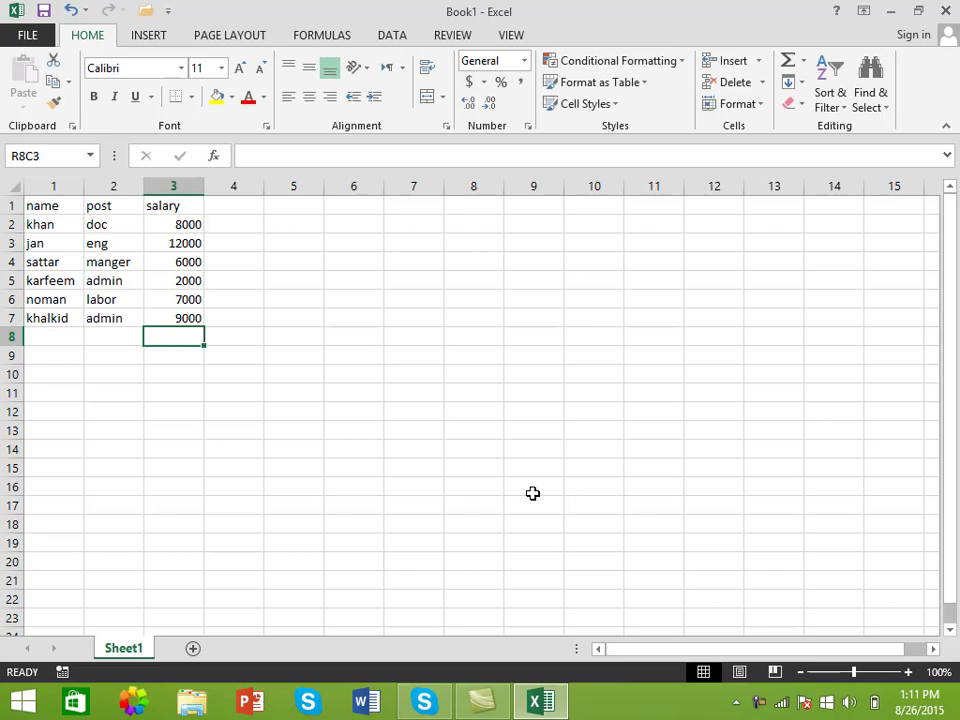
Add salaries 2000, 3000, 4000 and 8000 in rows 8–11.
type("2000")
key("ctrl+Return")
key("Down")
key("Down")
type("3")
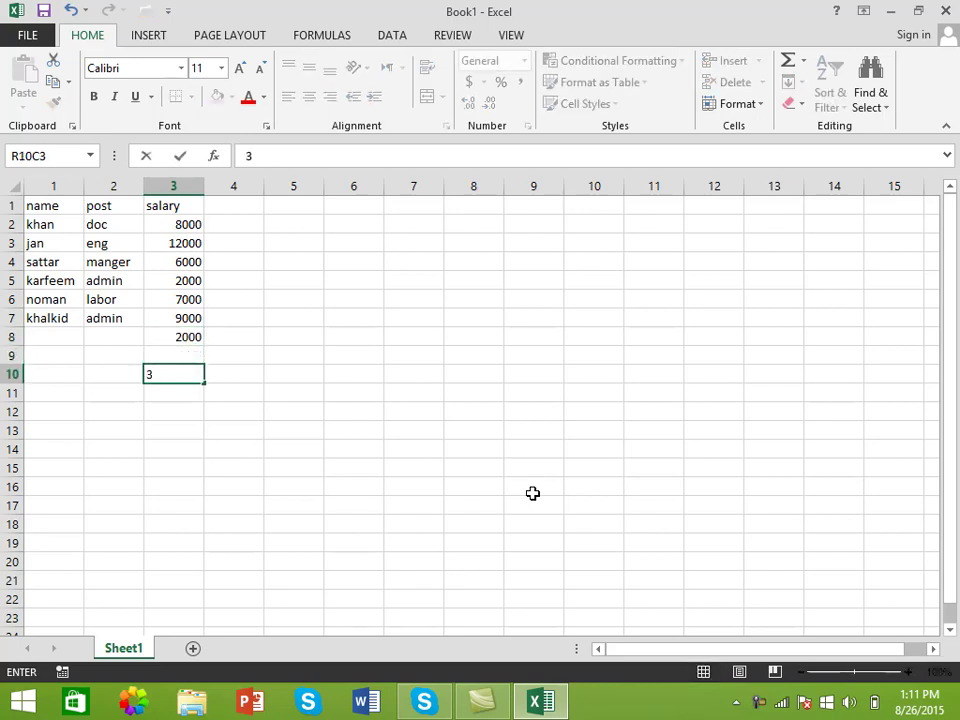
key("Up")
key("Up")
key("Down")
type("3")
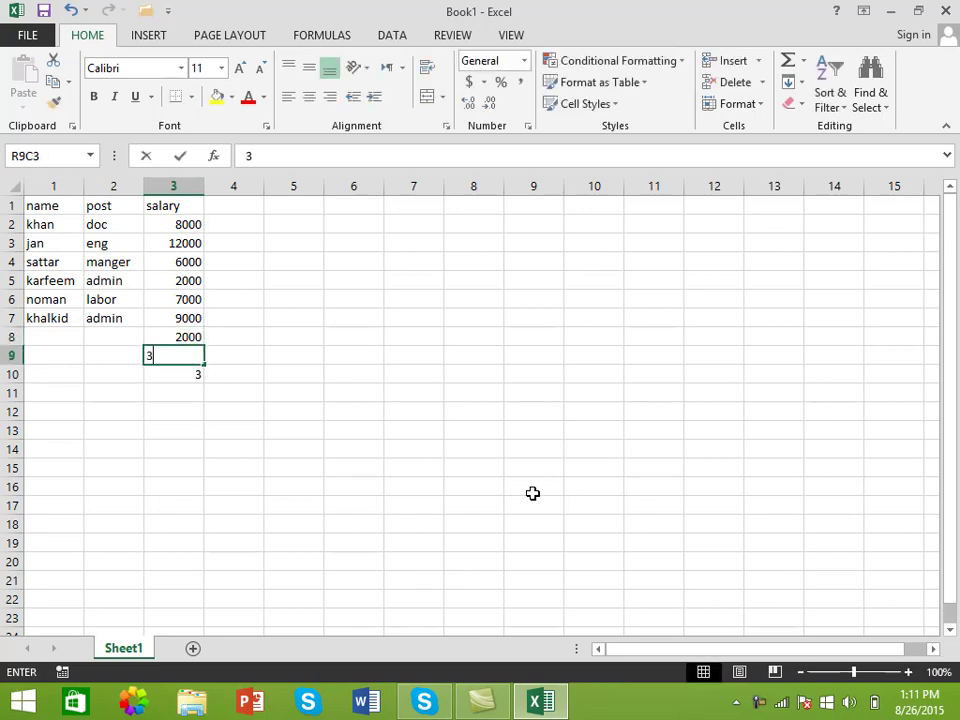
type("000")
key("Return")
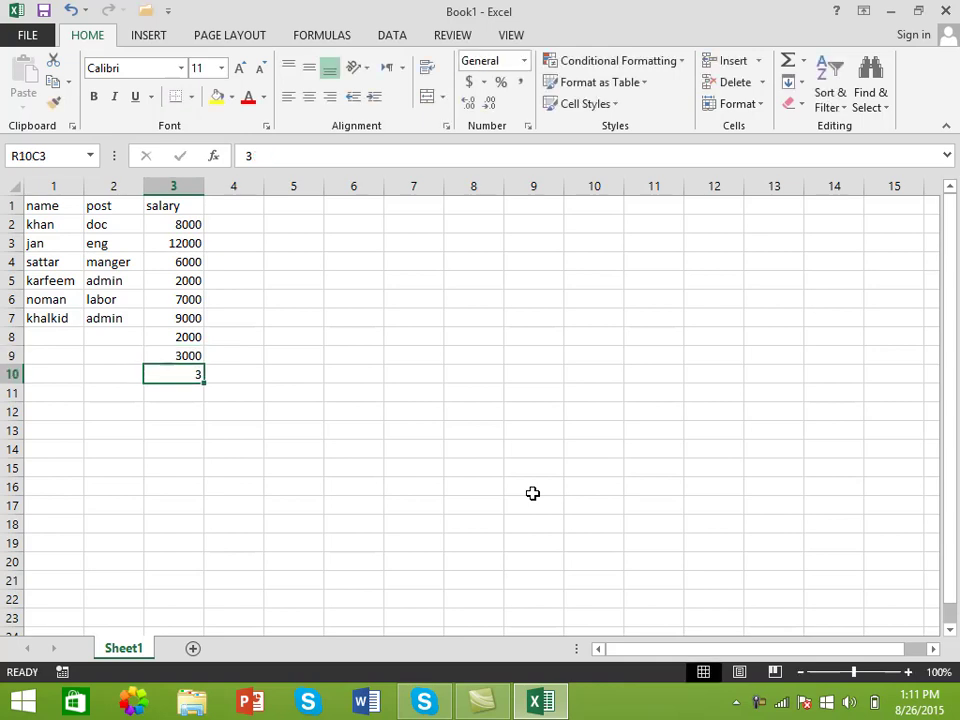
key("BackSpace")
type("4000")
key("ctrl+Return")
key("Down")
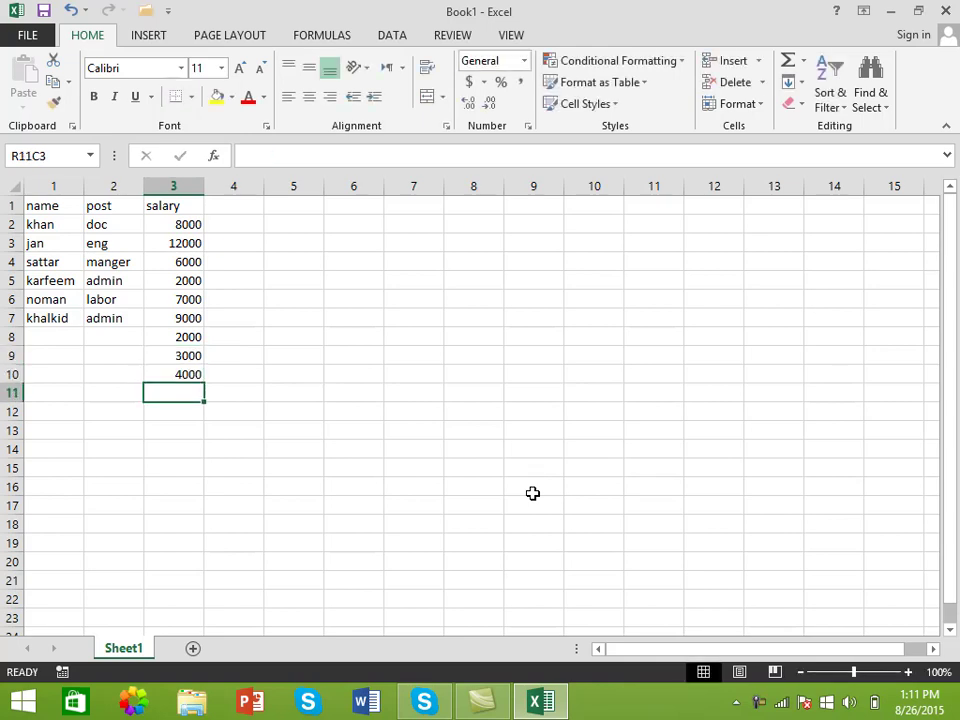
type("8000")
key("ctrl+Return")
key("Down")
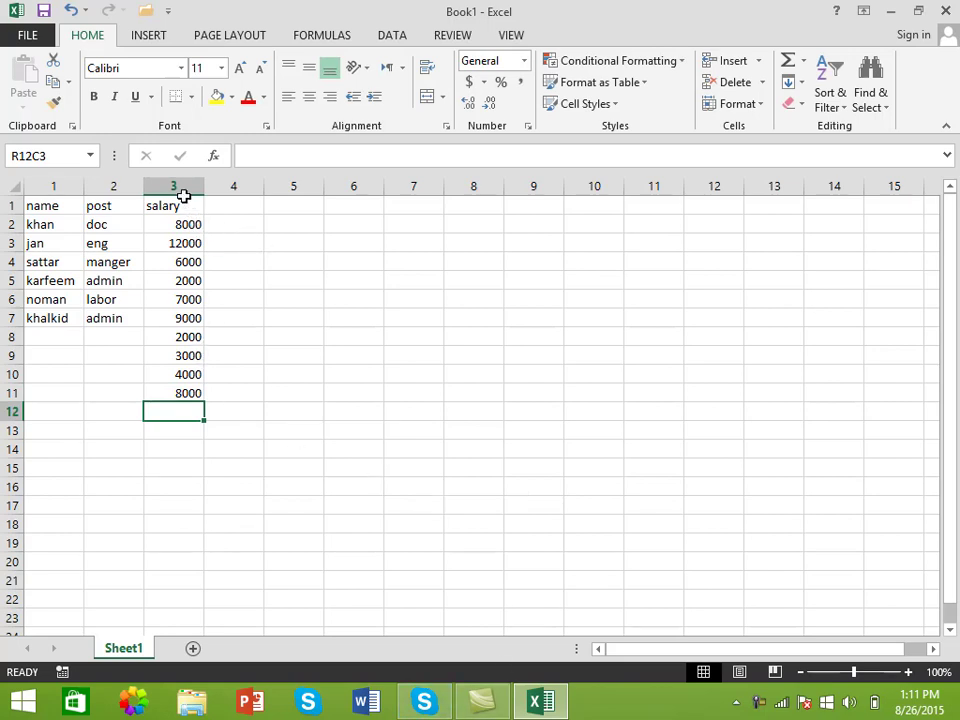
Show the Conditional Formatting menu with its Highlight Cells Rules options.
left_click(677, 61)
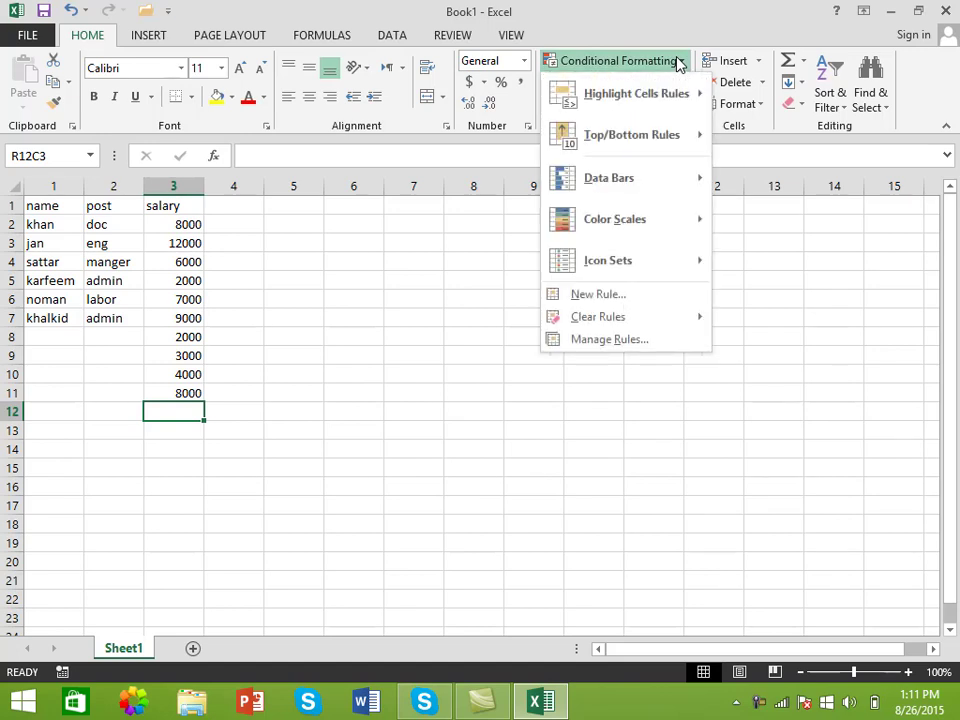
mouse_move(636, 94)
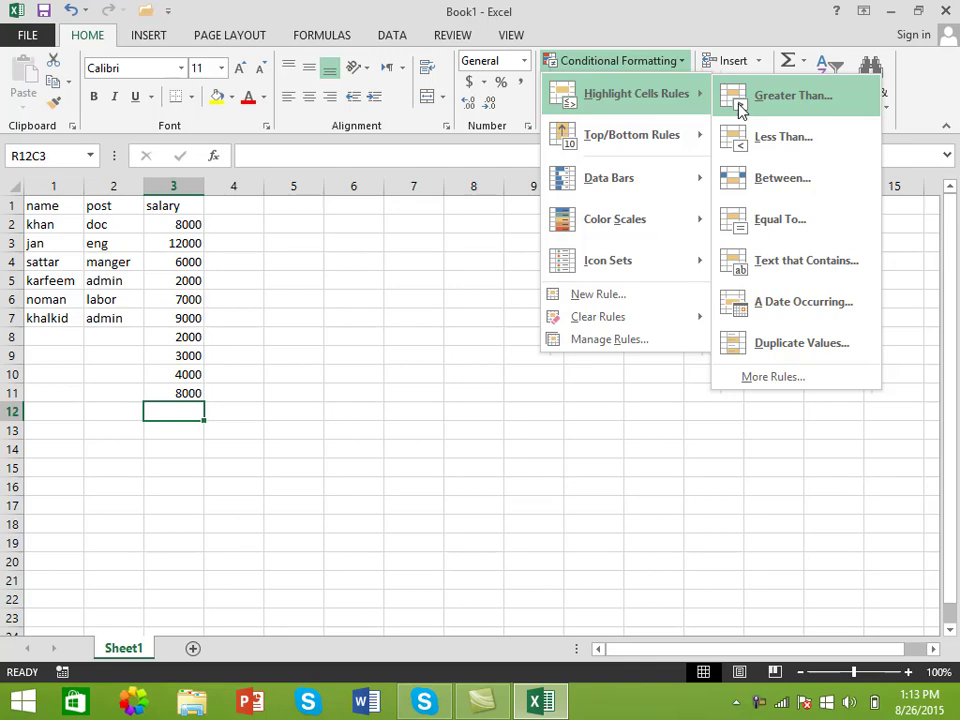
Try a Greater Than 3000 rule with Light Red Fill with Dark Red Text, then dismiss it.
left_click(740, 106)
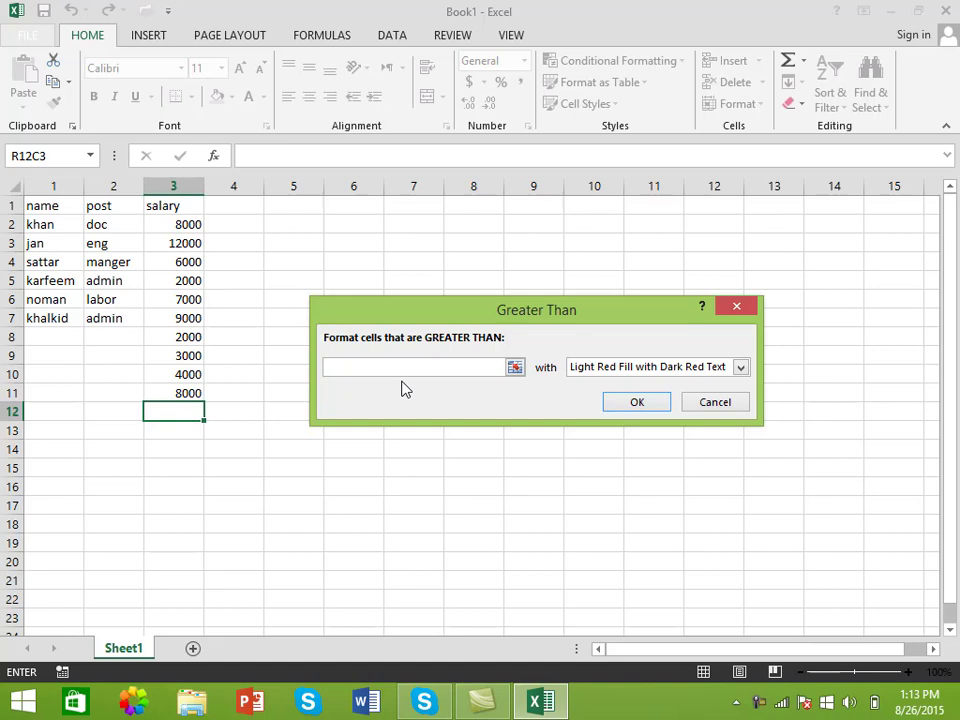
type("3000")
left_click(741, 370)
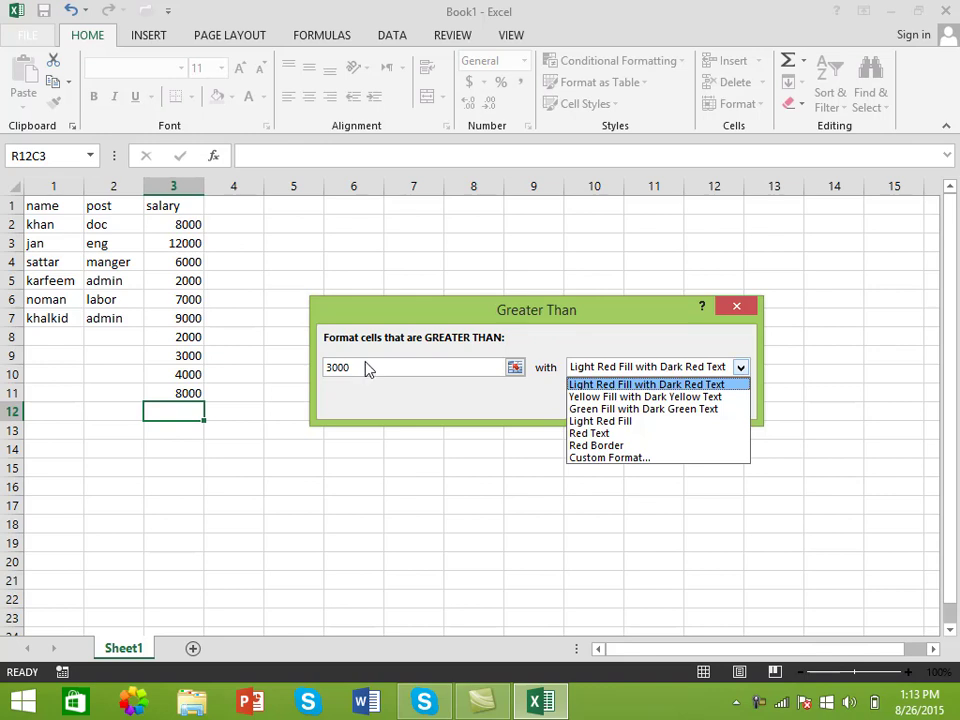
left_click(423, 293)
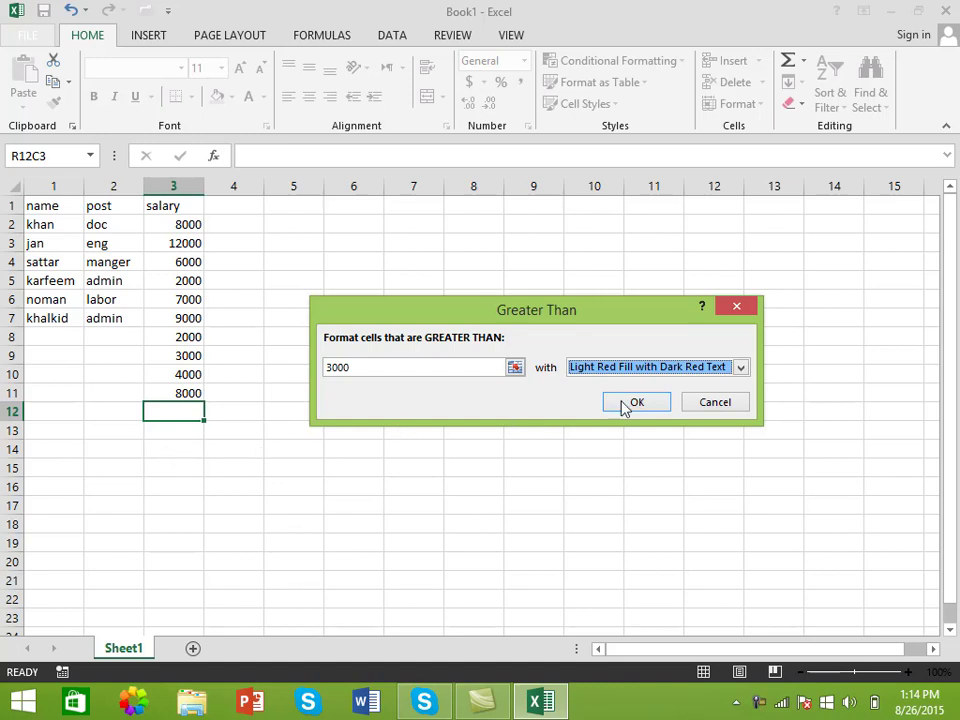
left_click(716, 403)
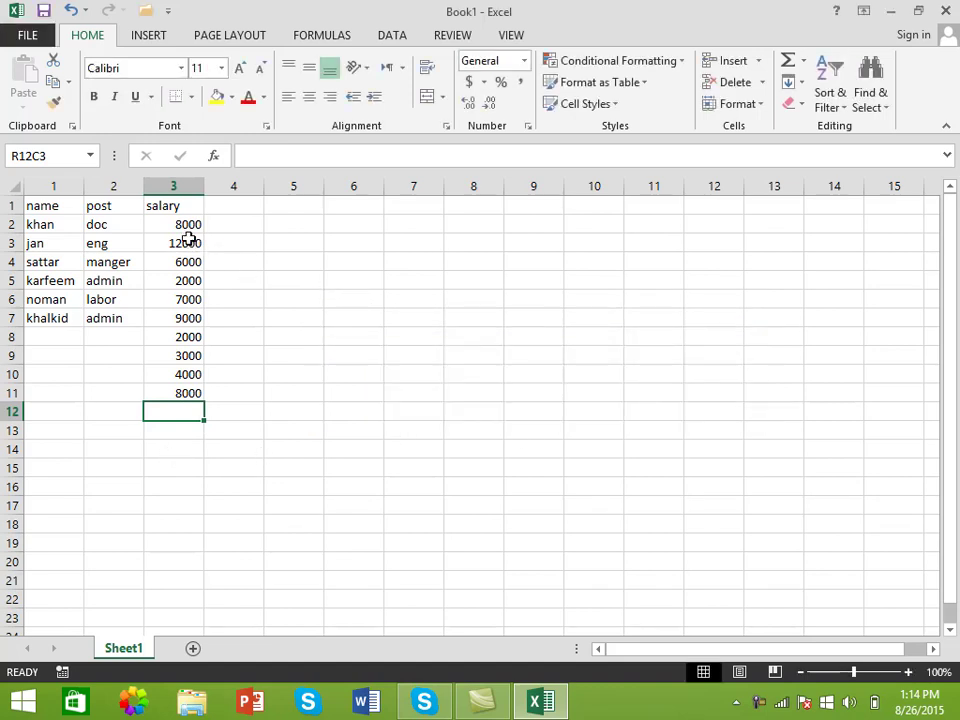
Select the salary cells and start a Greater Than rule with threshold 9000.
left_click_drag(186, 222, 170, 468)
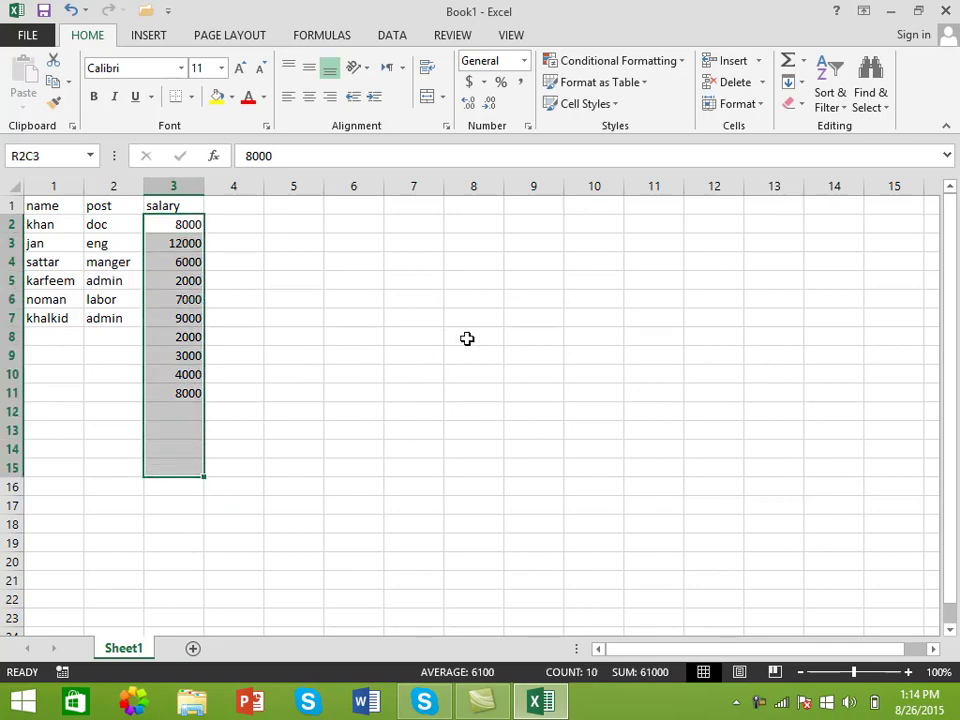
left_click(665, 63)
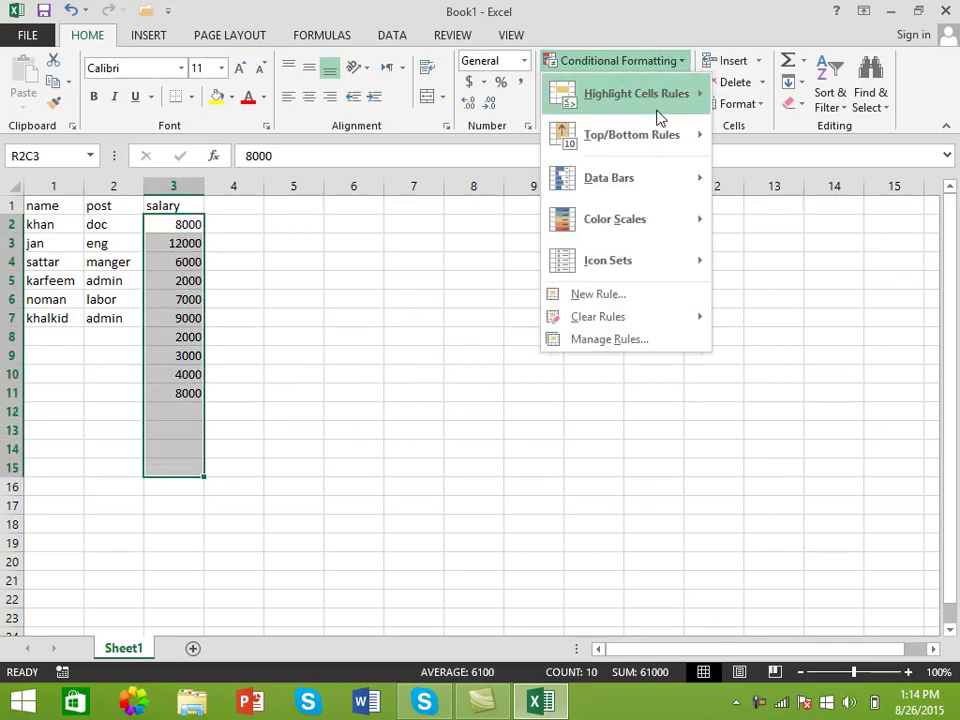
mouse_move(636, 94)
left_click(762, 104)
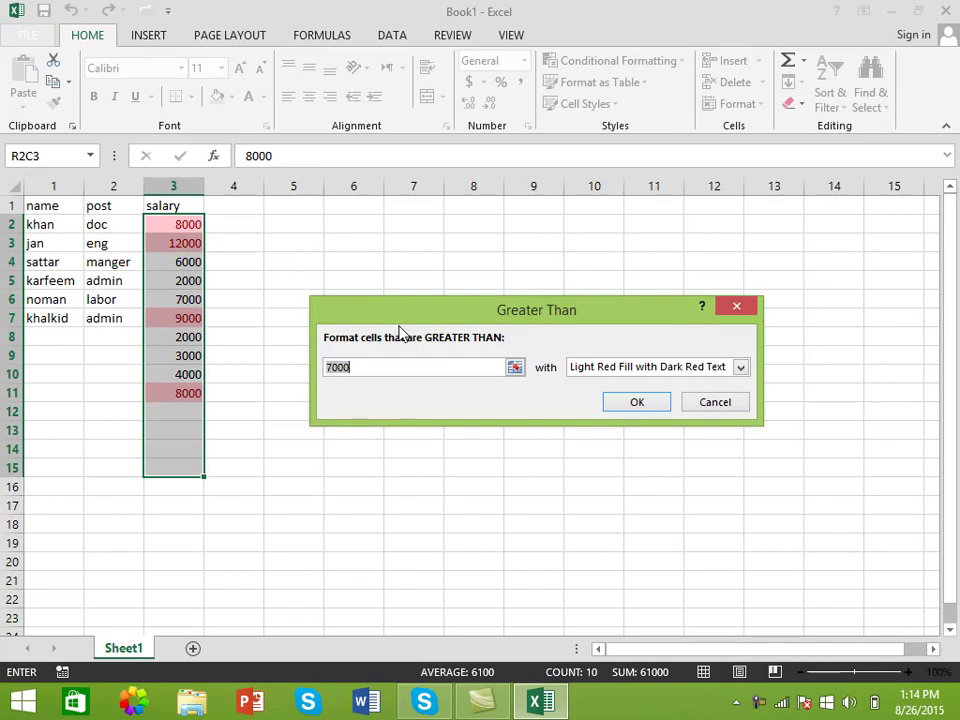
left_click_drag(413, 314, 465, 270)
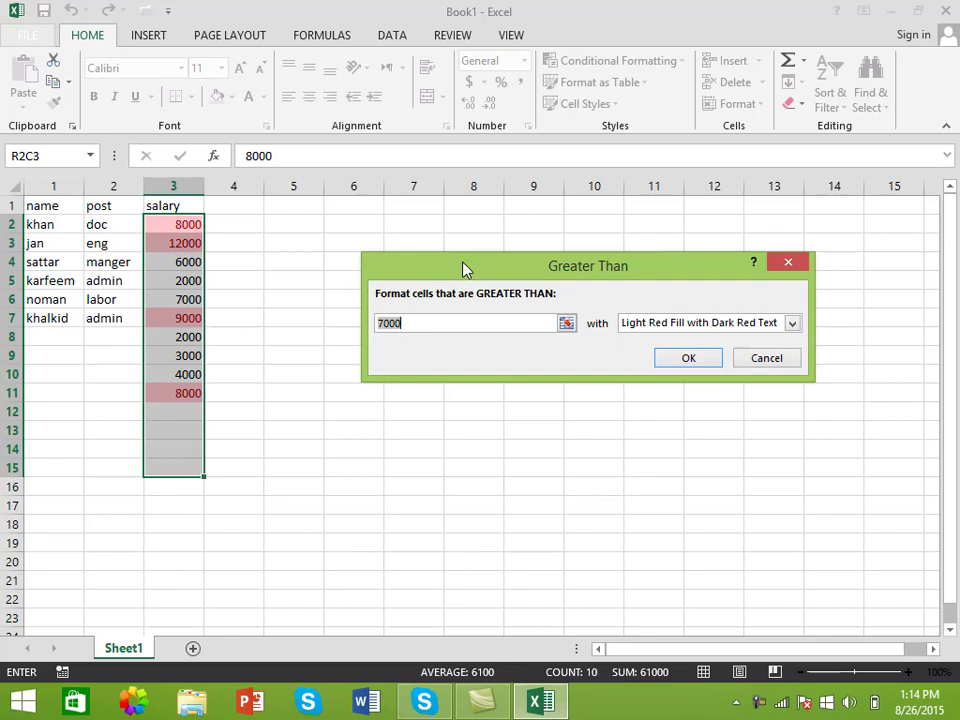
key("BackSpace")
type("5000")
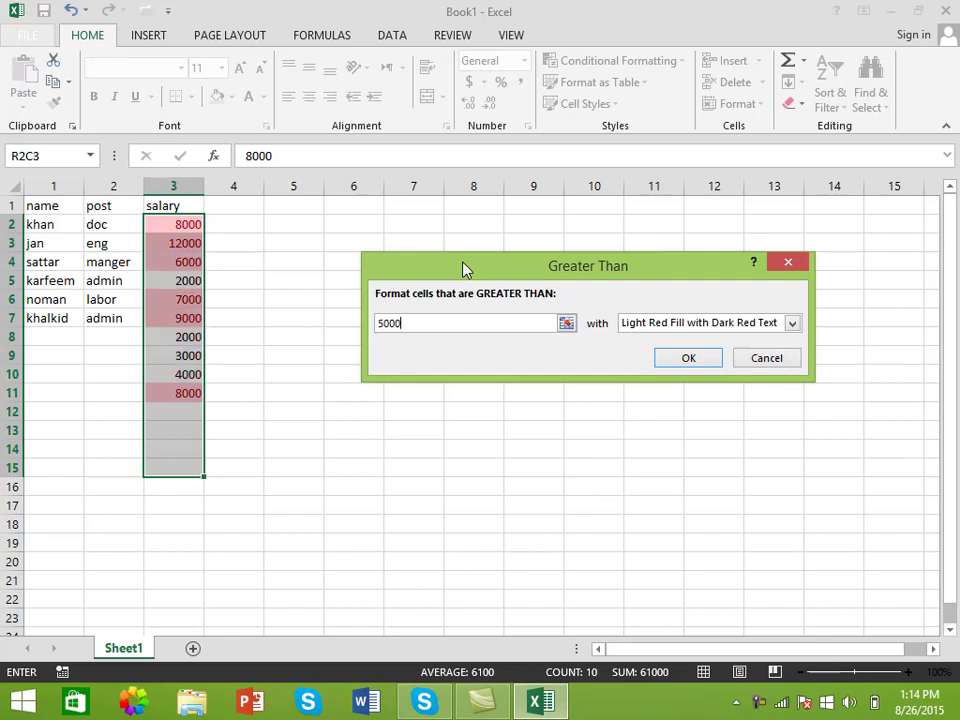
key("BackSpace")
key("BackSpace")
key("BackSpace")
key("BackSpace")
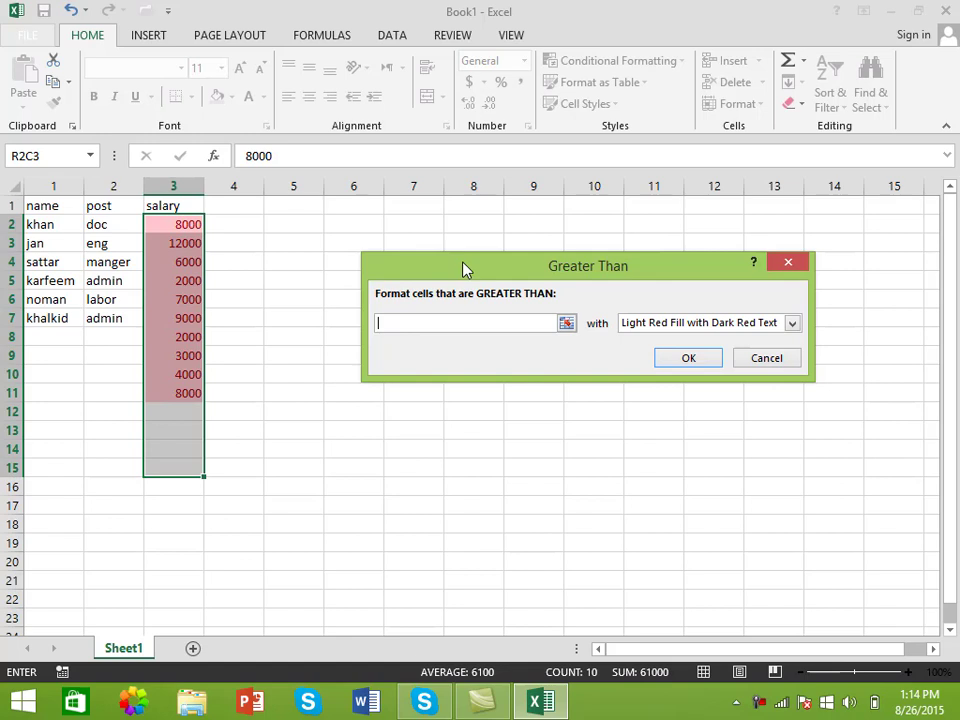
type("3000")
key("BackSpace")
key("BackSpace")
key("BackSpace")
key("BackSpace")
type("9000")
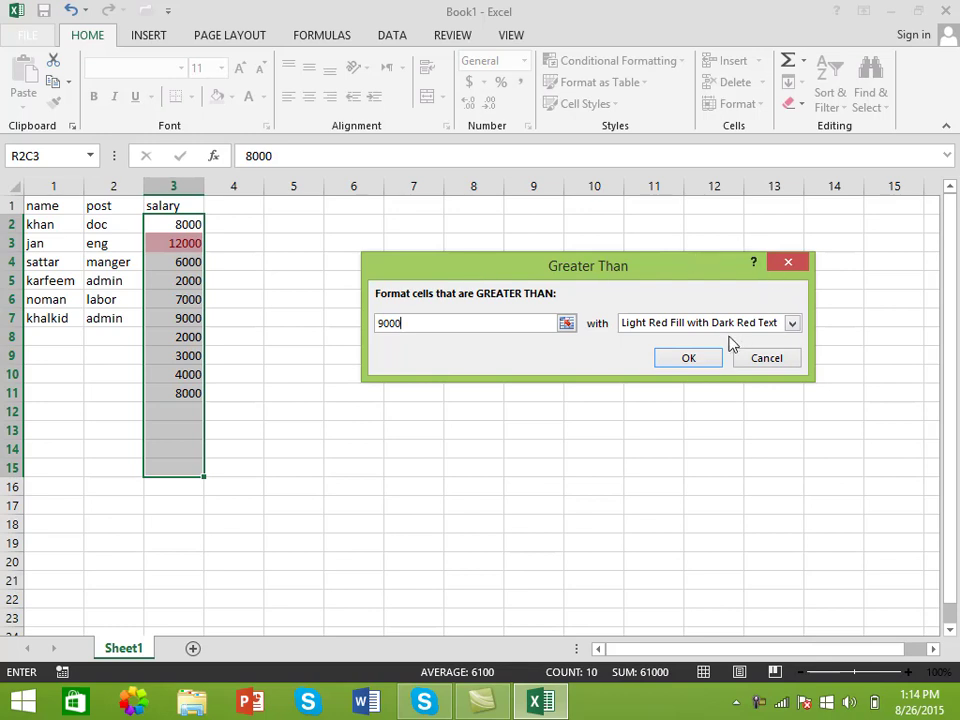
Preview the yellow, green, light red, red text and red border presets, then choose Custom Format.
left_click(791, 323)
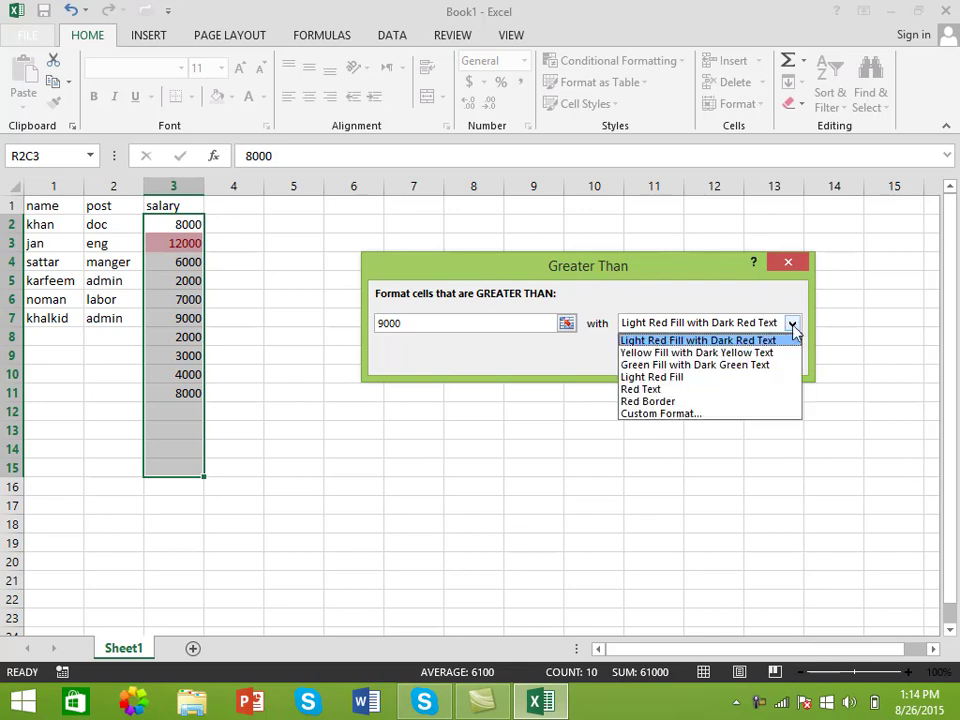
left_click(695, 355)
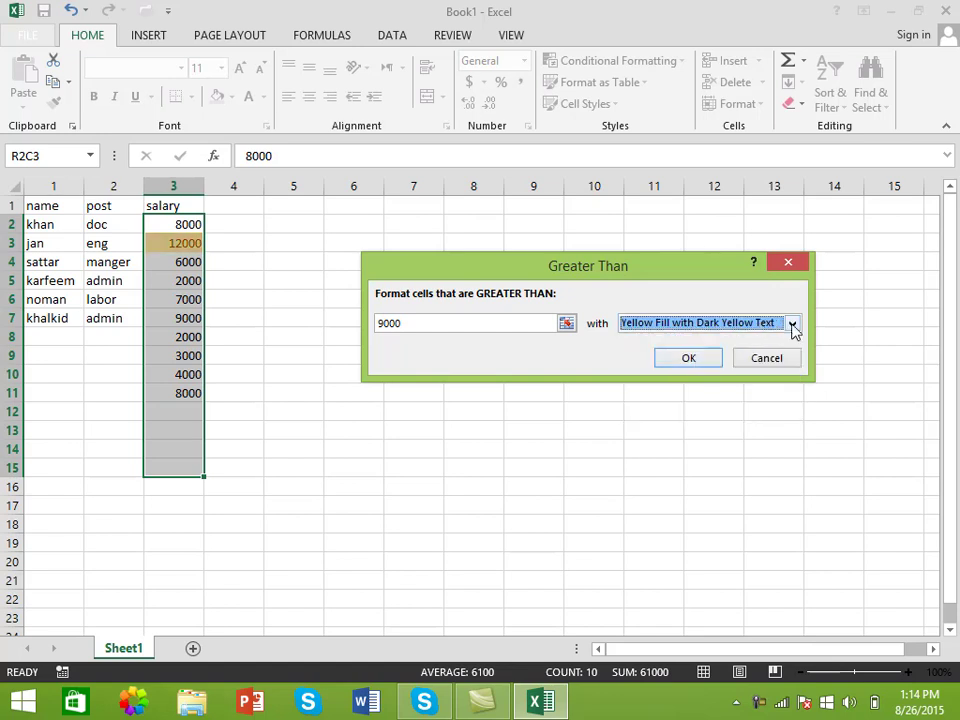
left_click(791, 323)
left_click(690, 364)
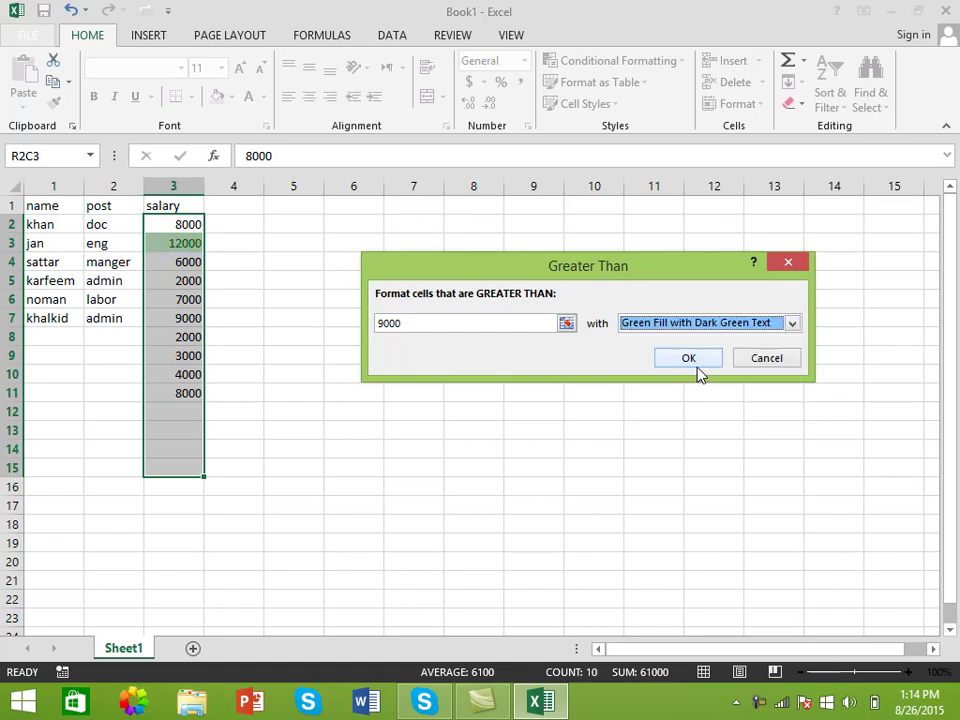
left_click(791, 323)
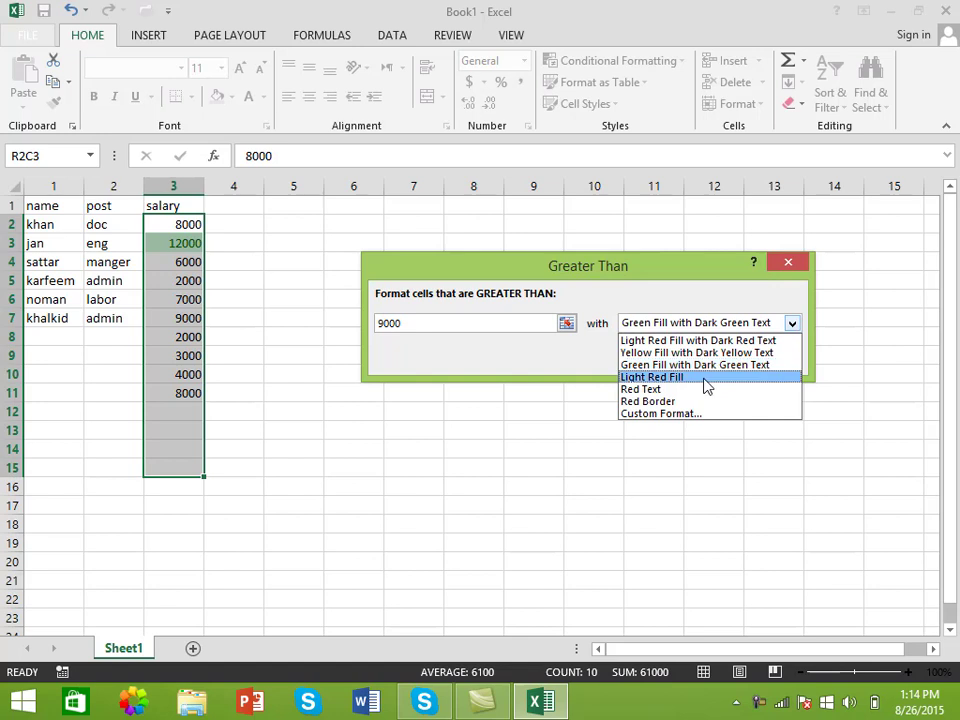
left_click(704, 378)
left_click(791, 323)
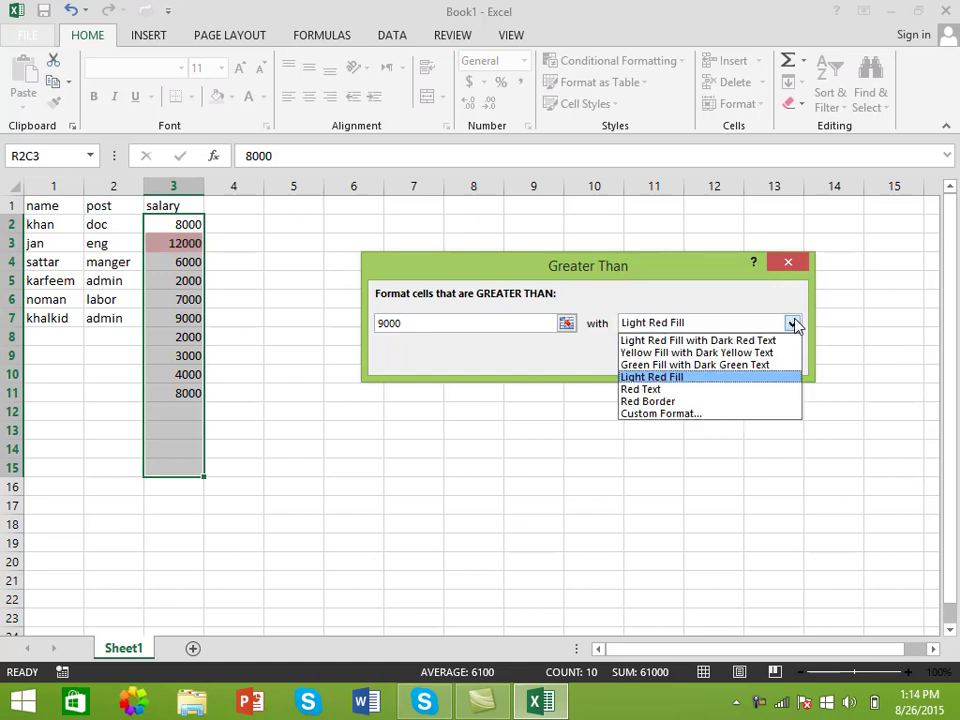
left_click(686, 389)
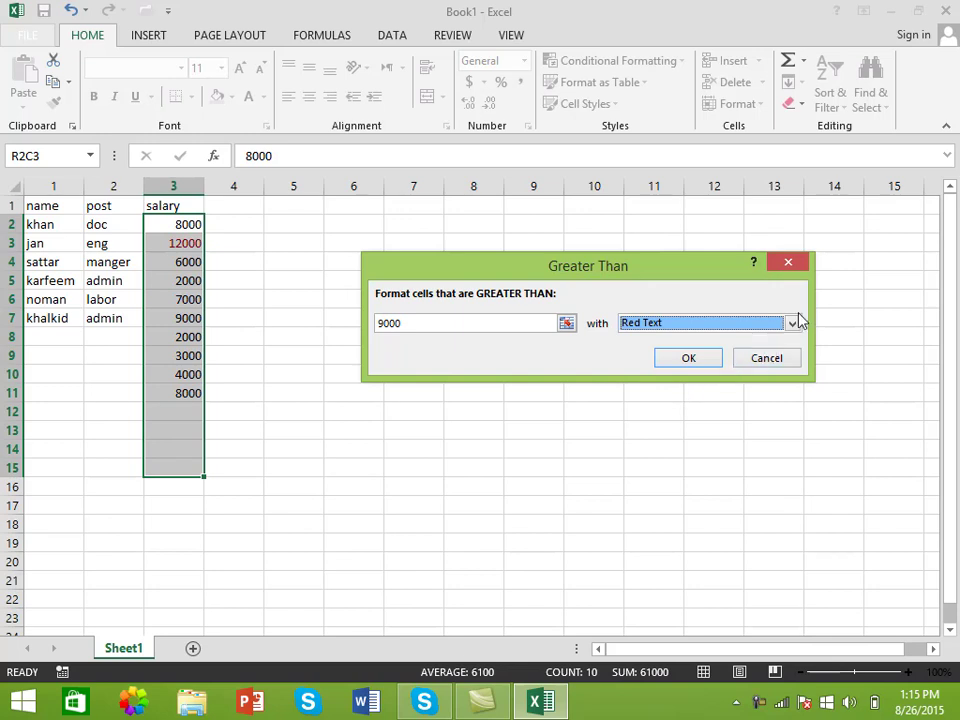
left_click(791, 322)
left_click(686, 401)
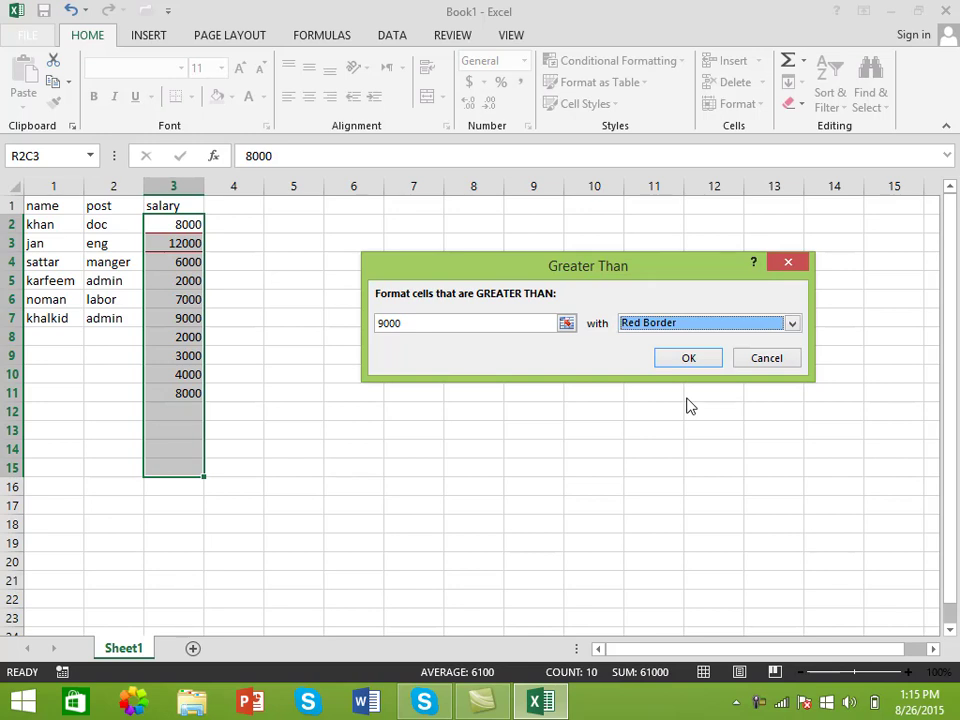
left_click(791, 322)
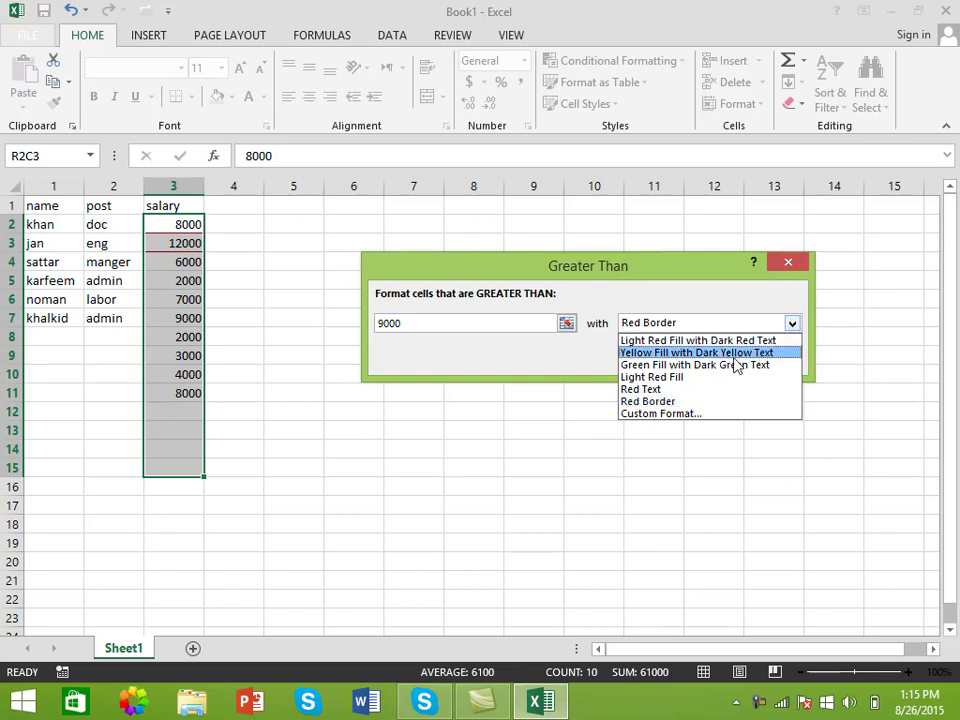
left_click(660, 413)
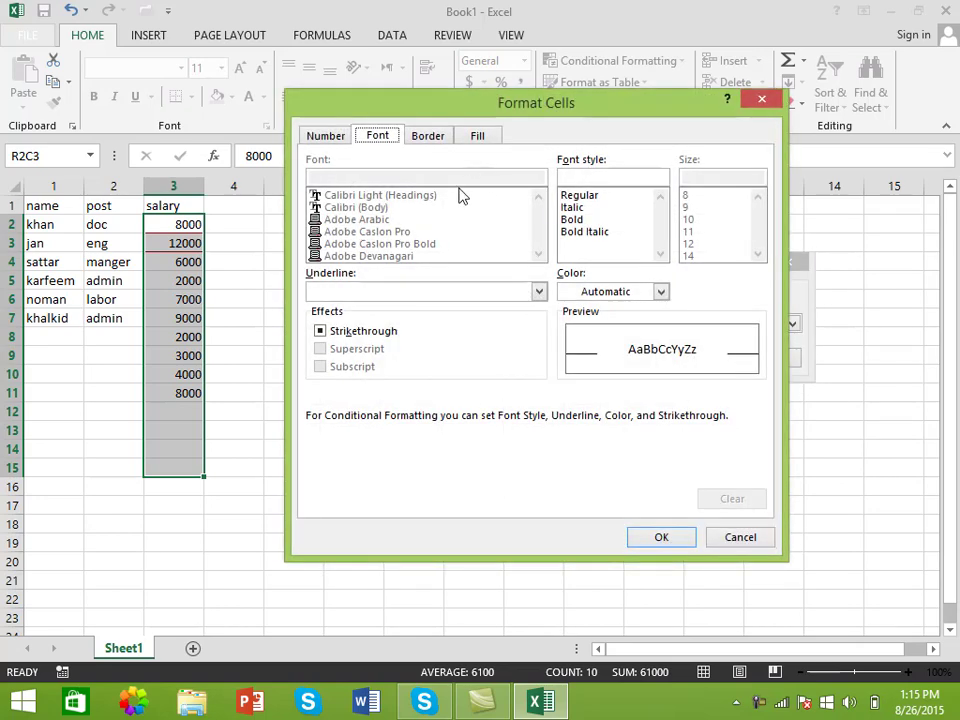
left_click(430, 142)
left_click(478, 142)
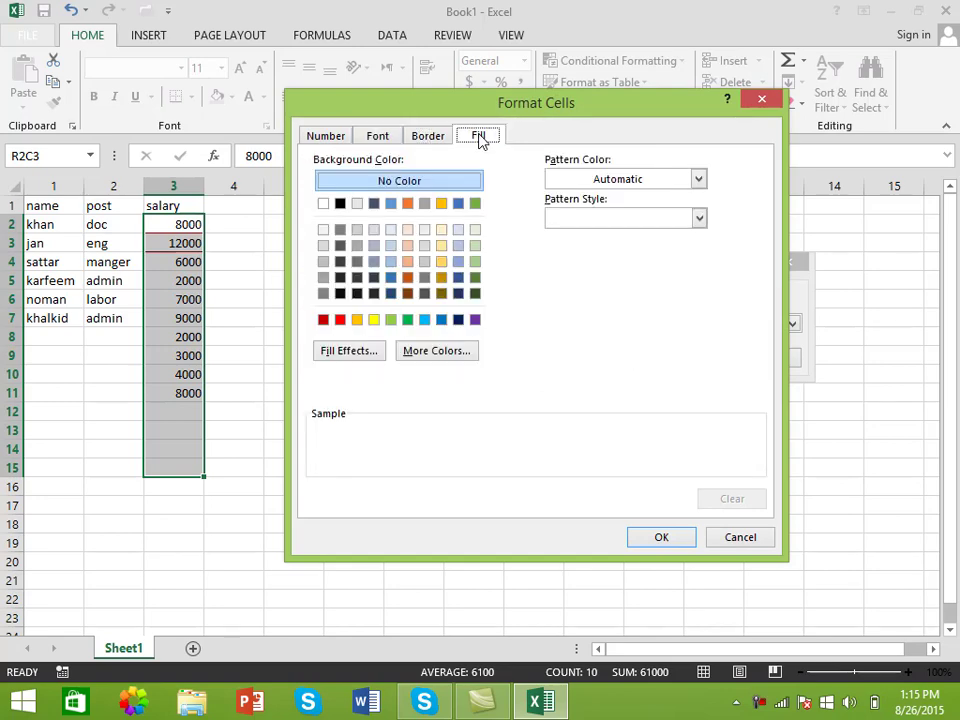
left_click(388, 140)
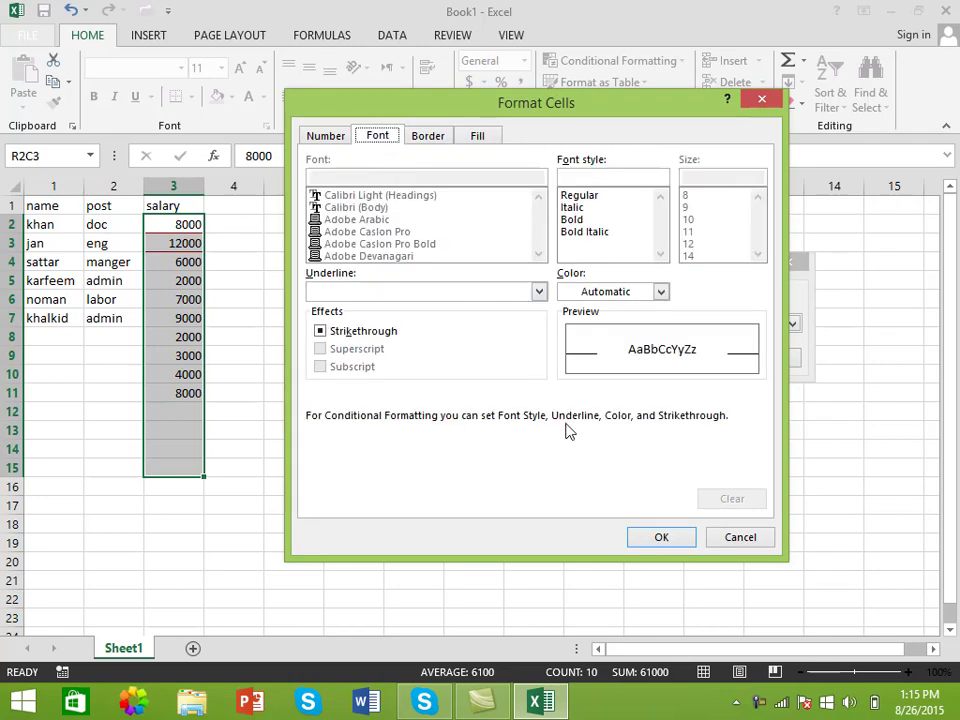
Leave Format Cells, return to Light Red Fill with Dark Red Text, and set the threshold to 6000.
left_click(738, 537)
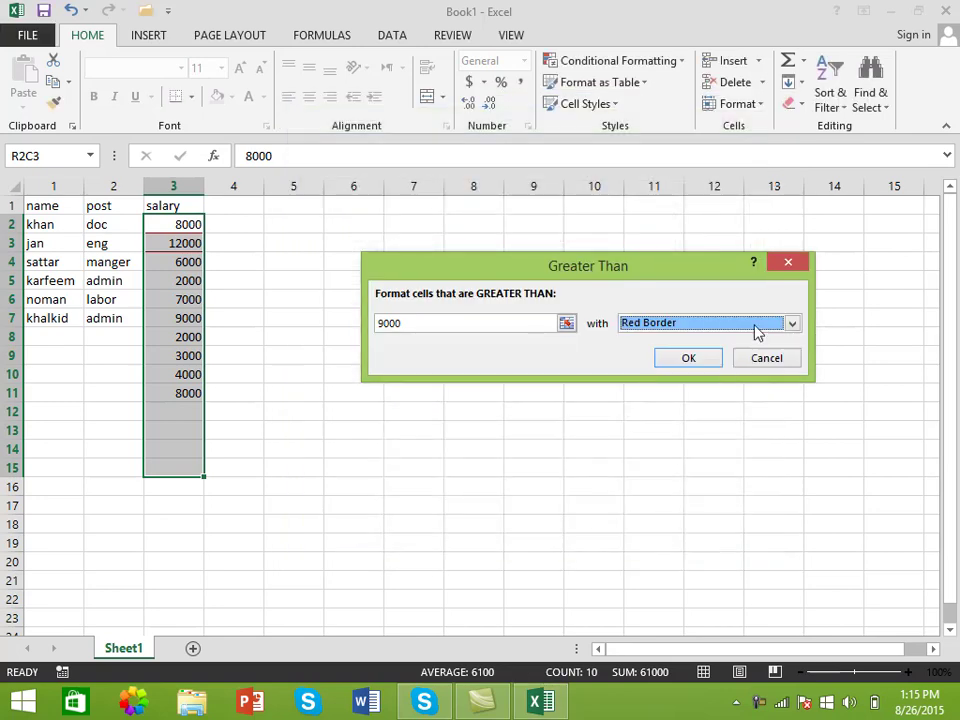
left_click(790, 325)
left_click(703, 341)
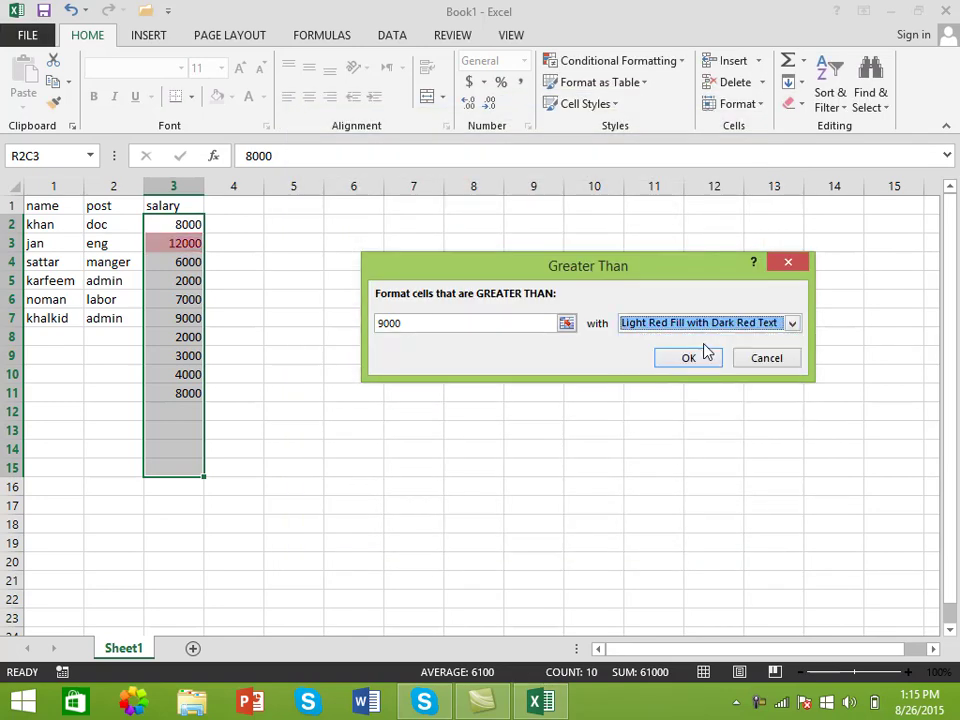
left_click(470, 322)
key("BackSpace")
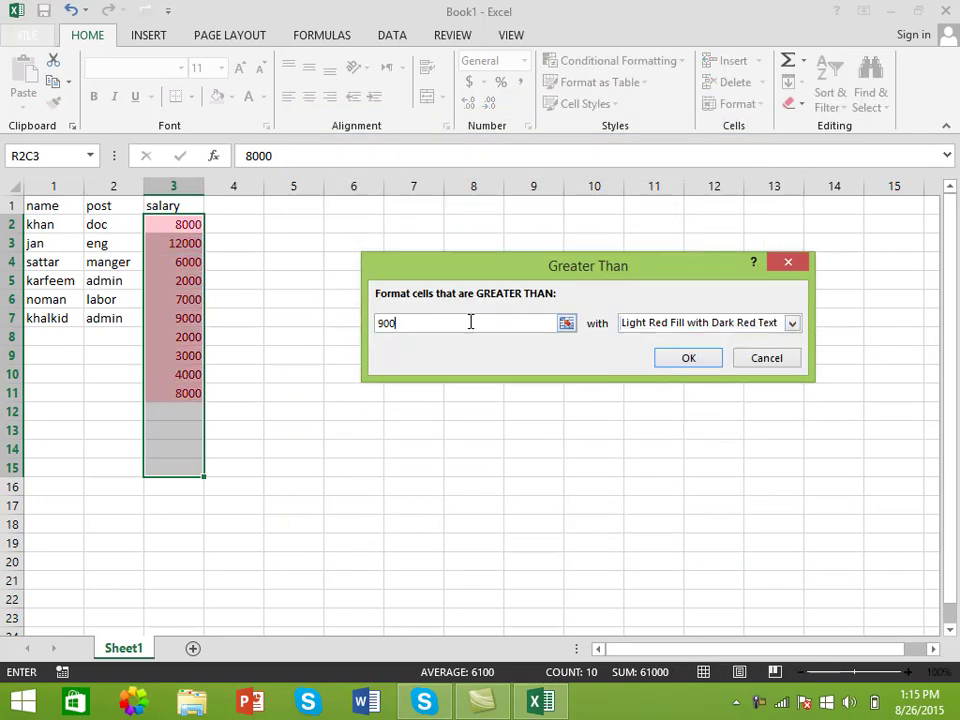
key("BackSpace")
key("BackSpace")
key("BackSpace")
type("6000")
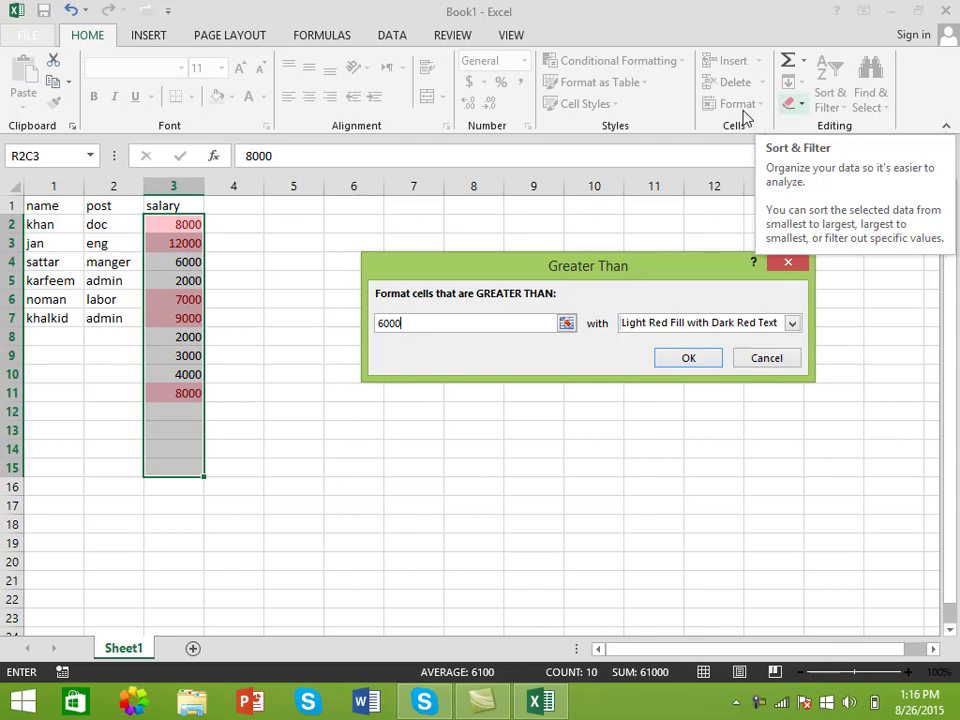
Confirm the Greater Than 6000 rule to highlight those salaries, then reopen Conditional Formatting.
left_click(690, 360)
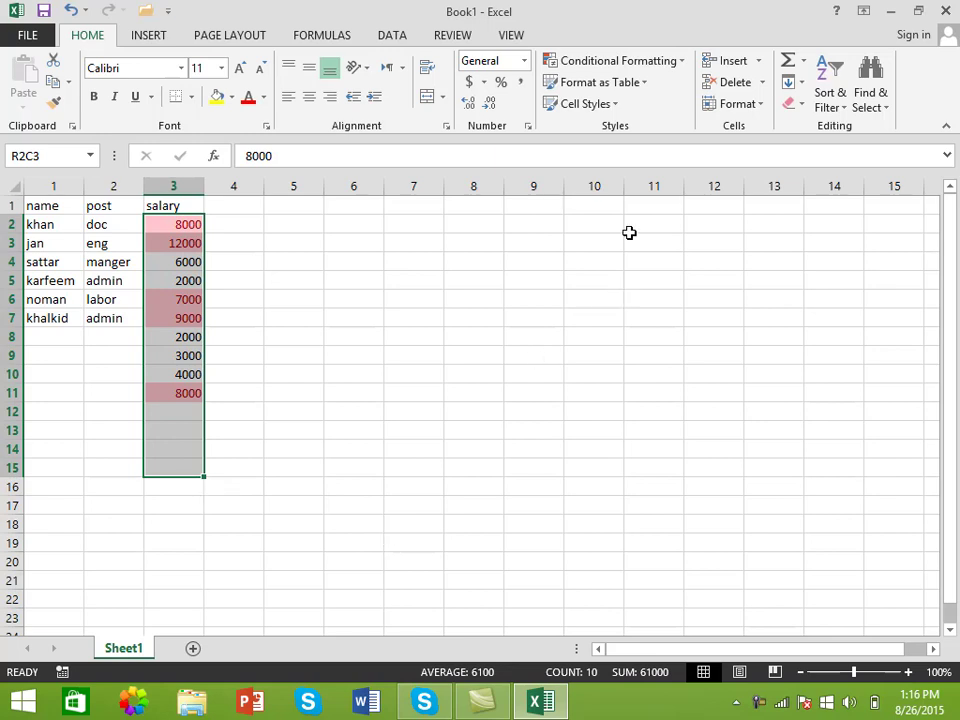
left_click(641, 66)
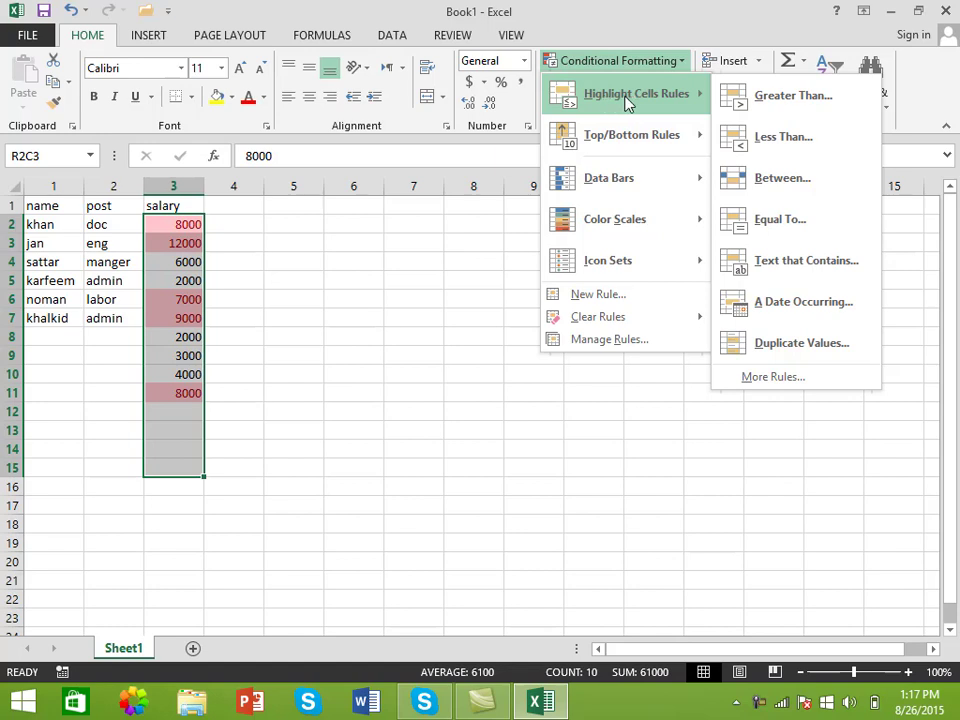
mouse_move(598, 317)
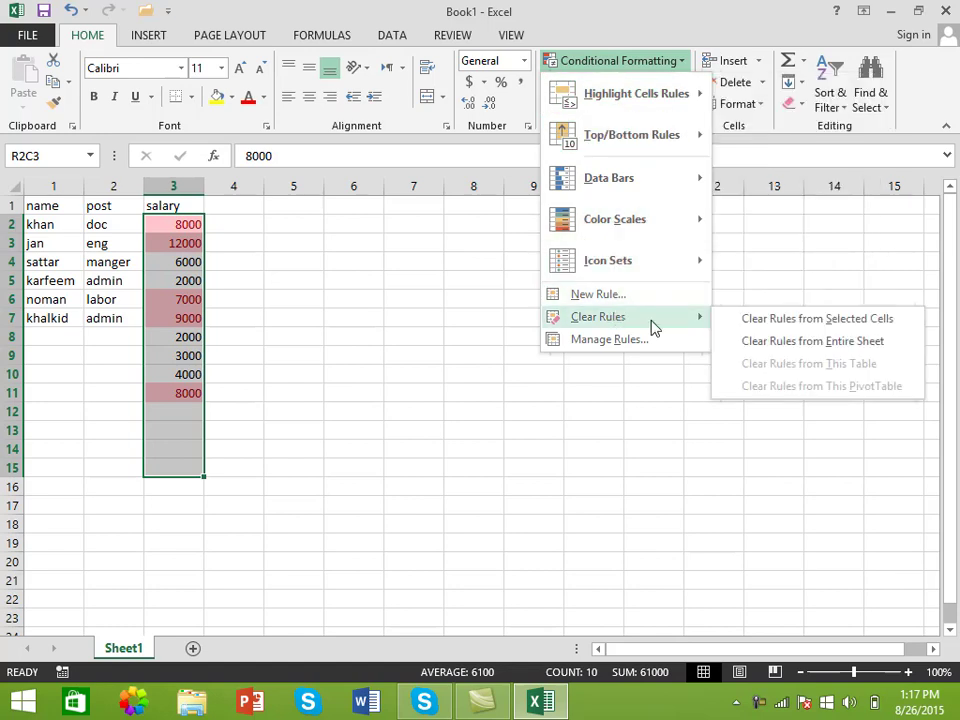
Clear the salary rules, try a Less Than rule at 5000 then 9000, and cancel it.
left_click(763, 332)
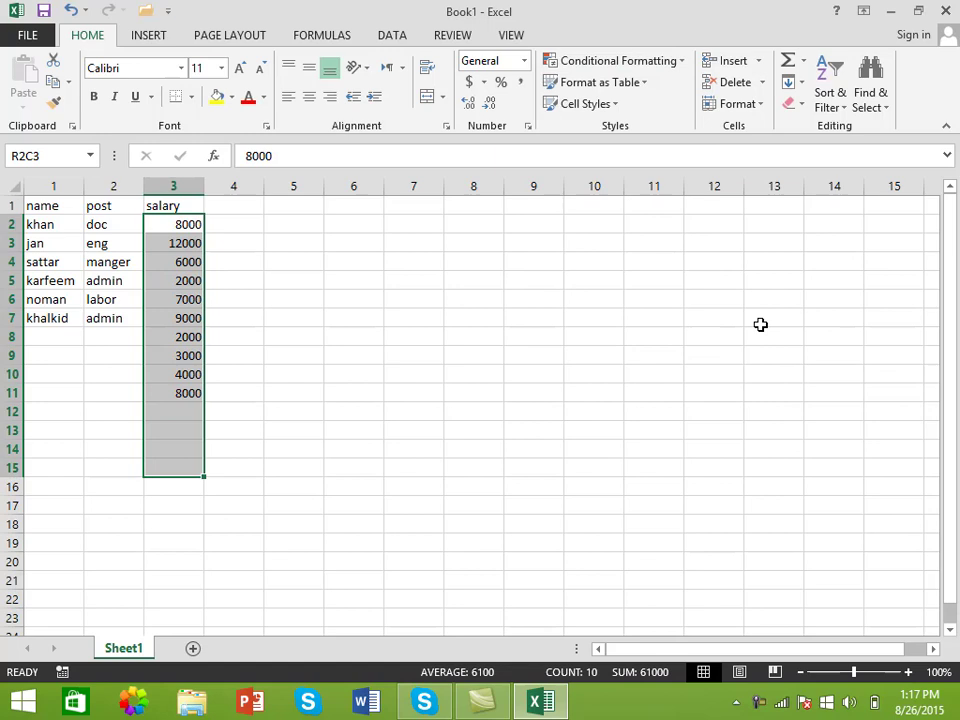
left_click(664, 60)
mouse_move(636, 94)
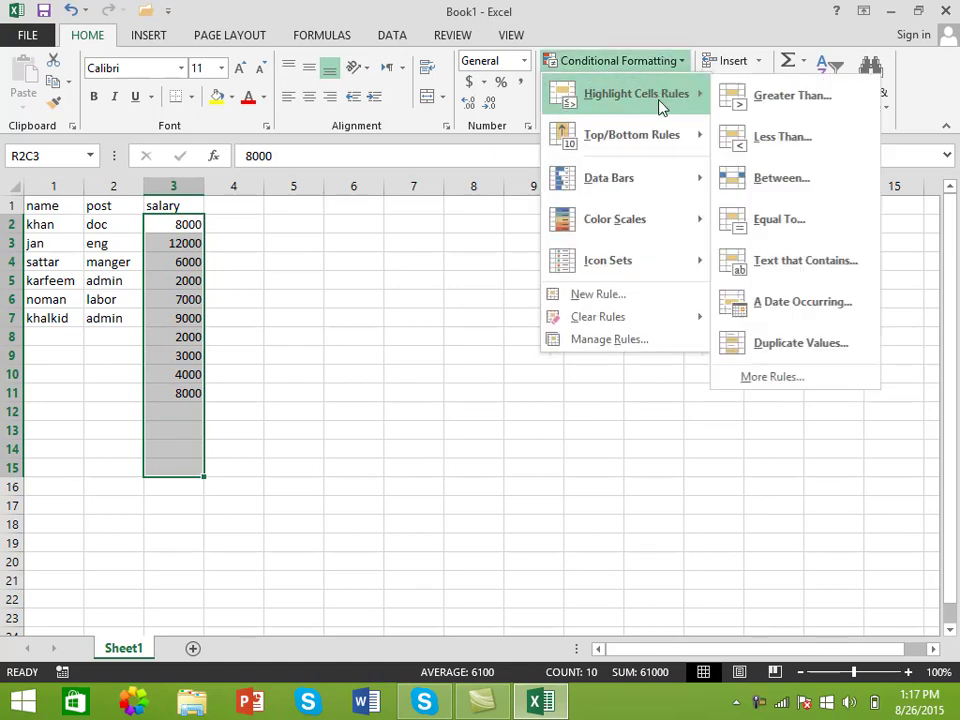
left_click(770, 137)
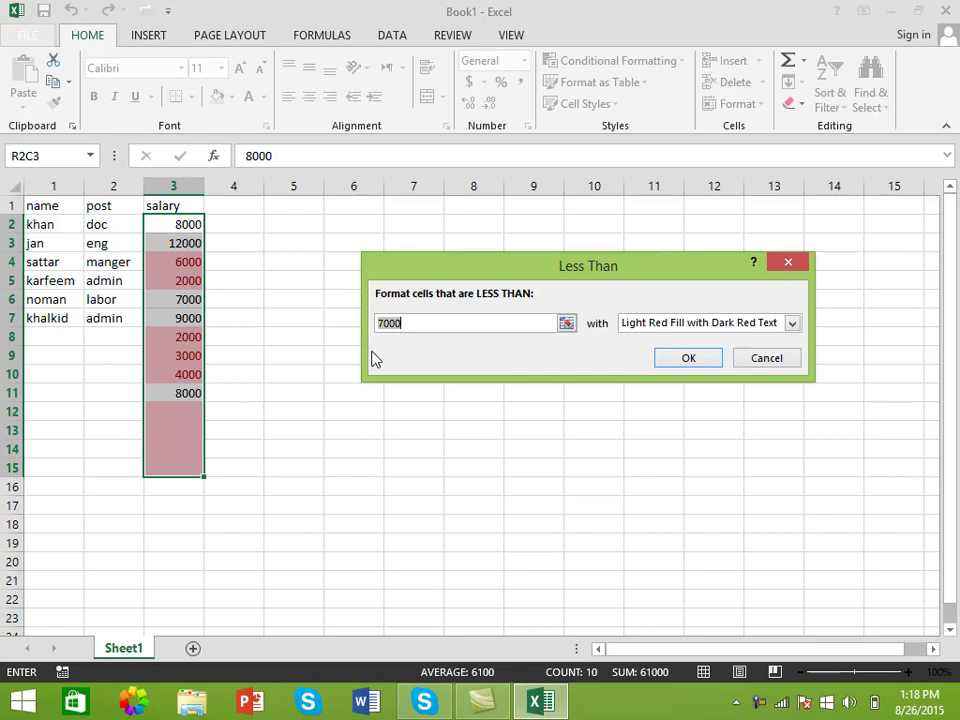
key("BackSpace")
type("50")
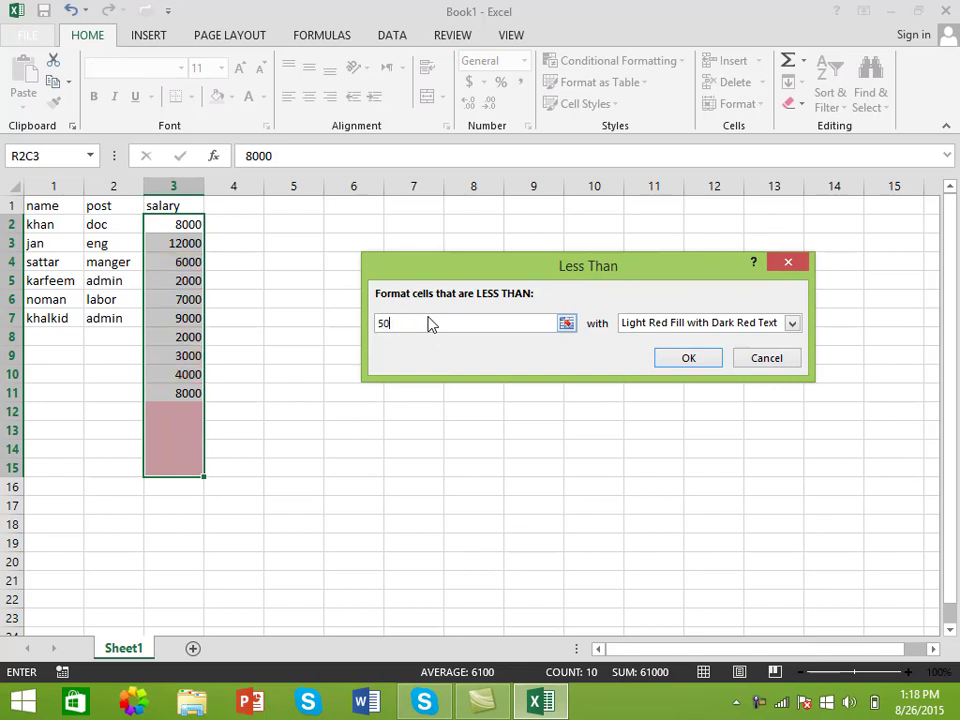
type("00")
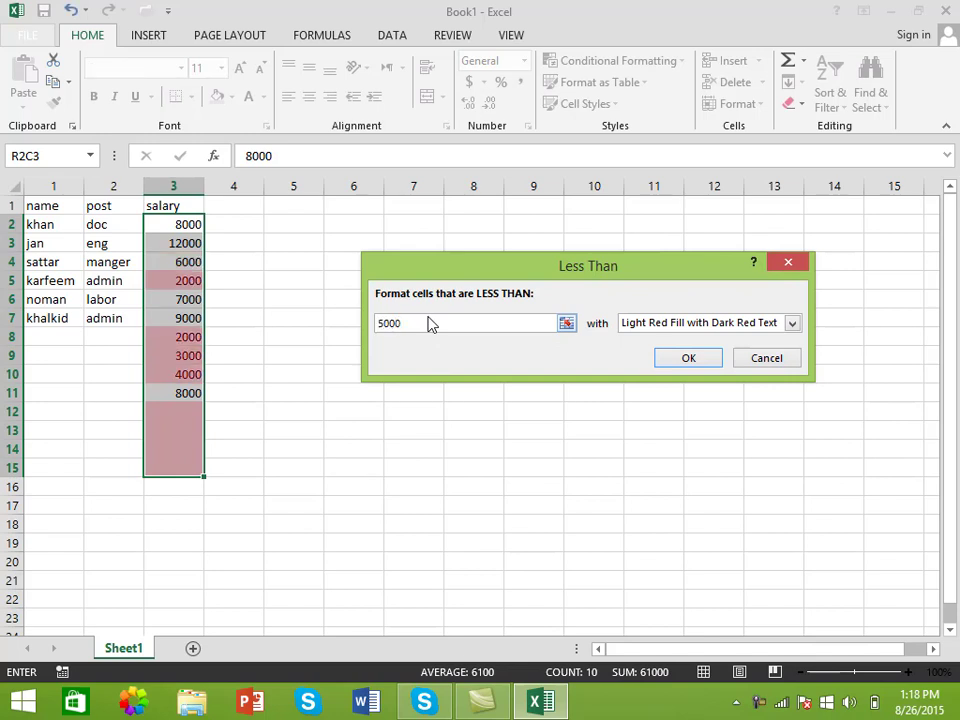
key("BackSpace")
key("BackSpace")
key("BackSpace")
key("BackSpace")
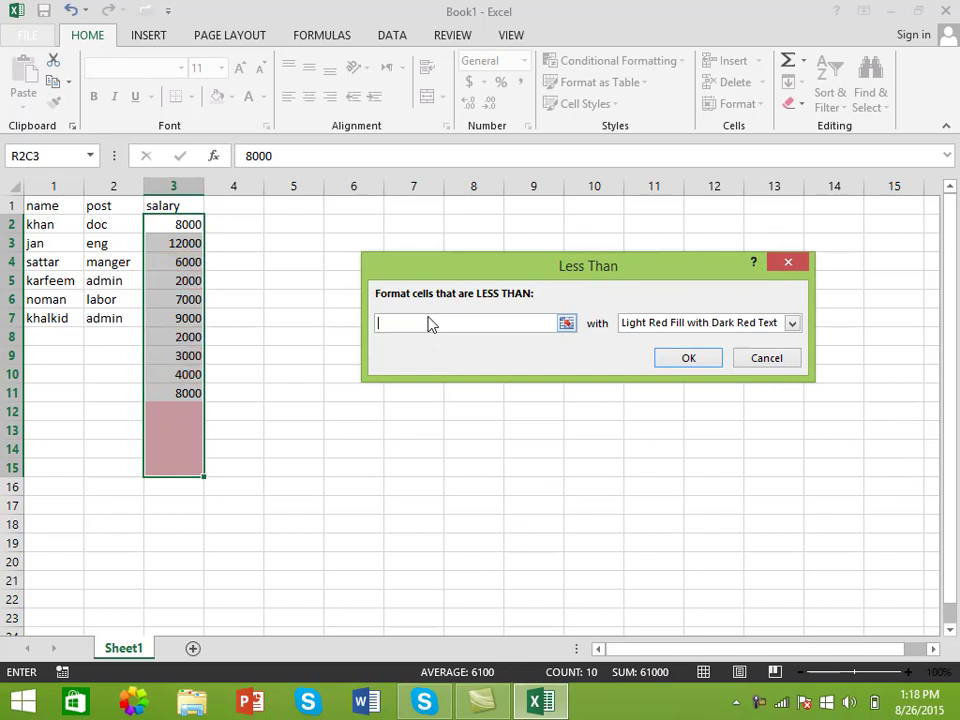
type("9000")
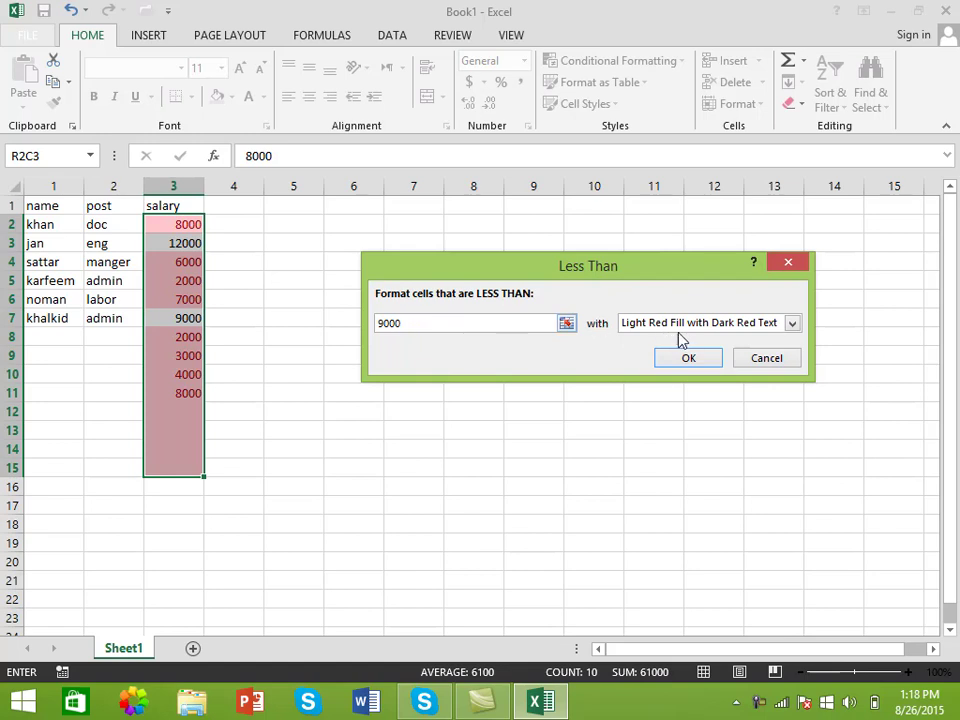
left_click(746, 360)
left_click(679, 64)
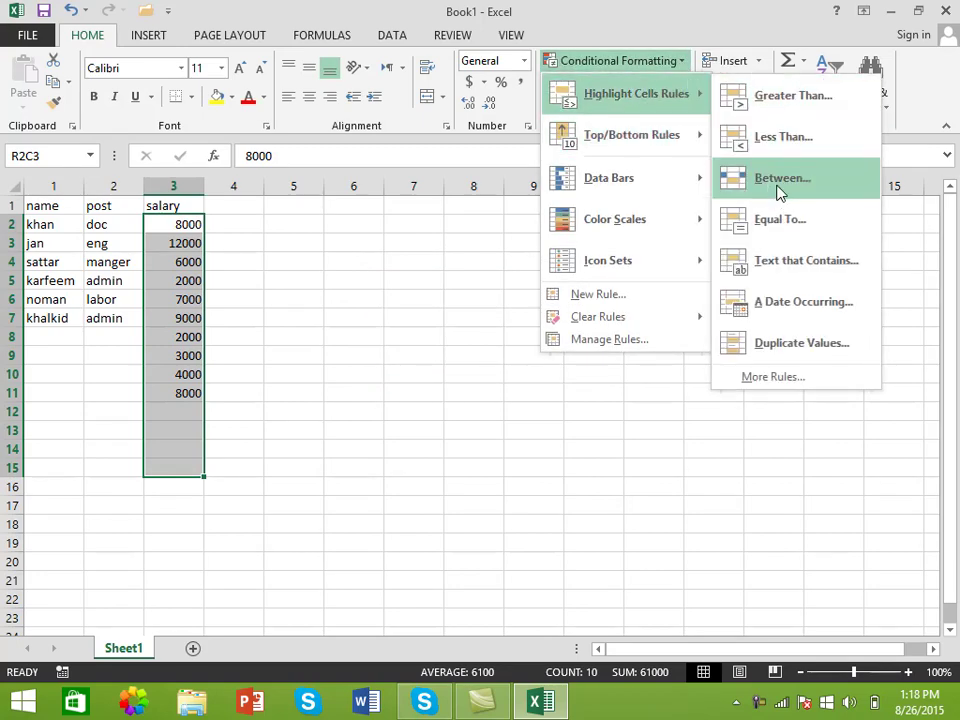
left_click(776, 190)
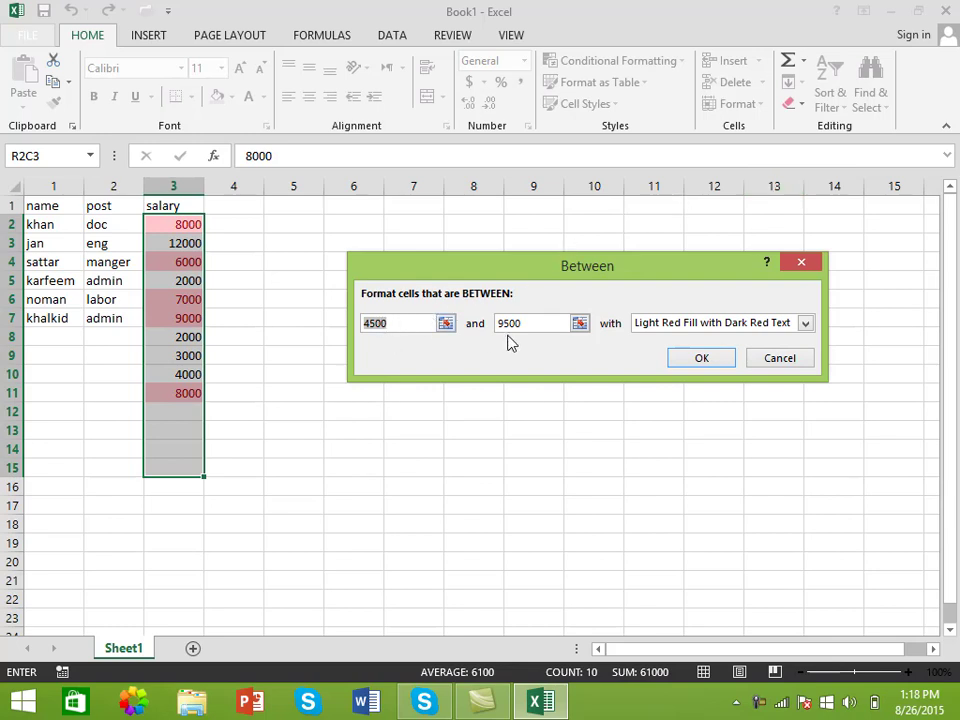
key("BackSpace")
type("3000")
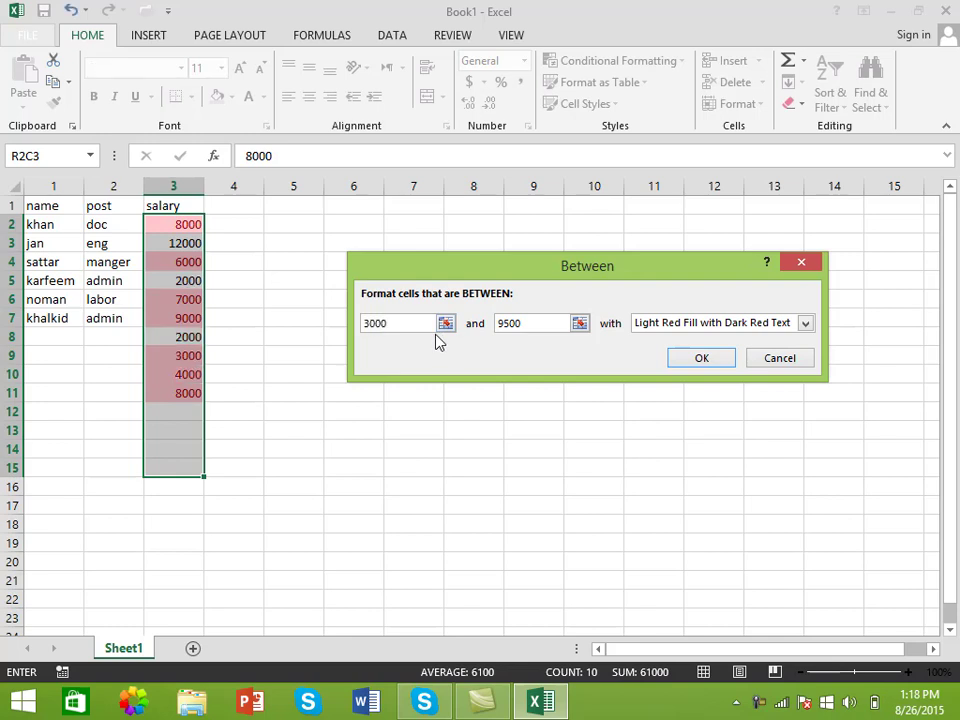
left_click_drag(518, 326, 489, 330)
type("8")
type("000")
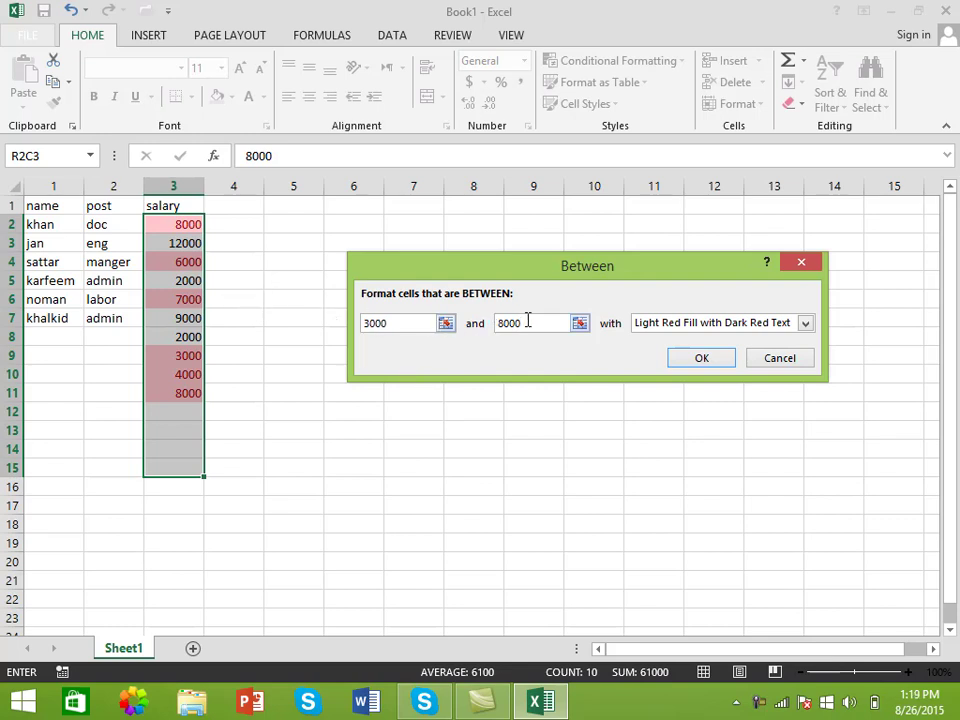
left_click(776, 358)
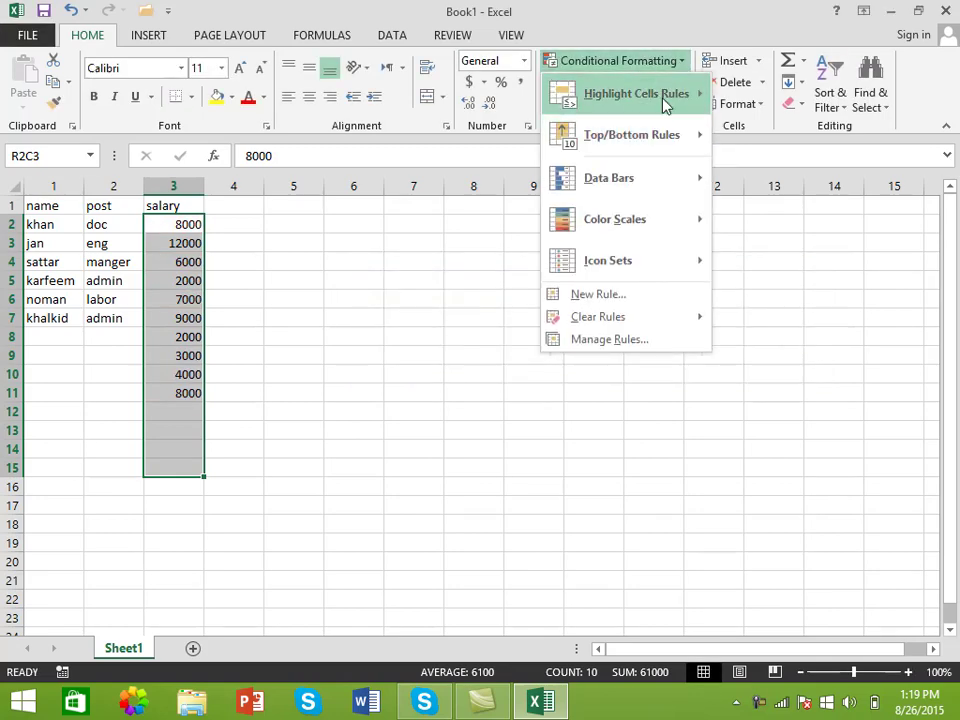
mouse_move(636, 93)
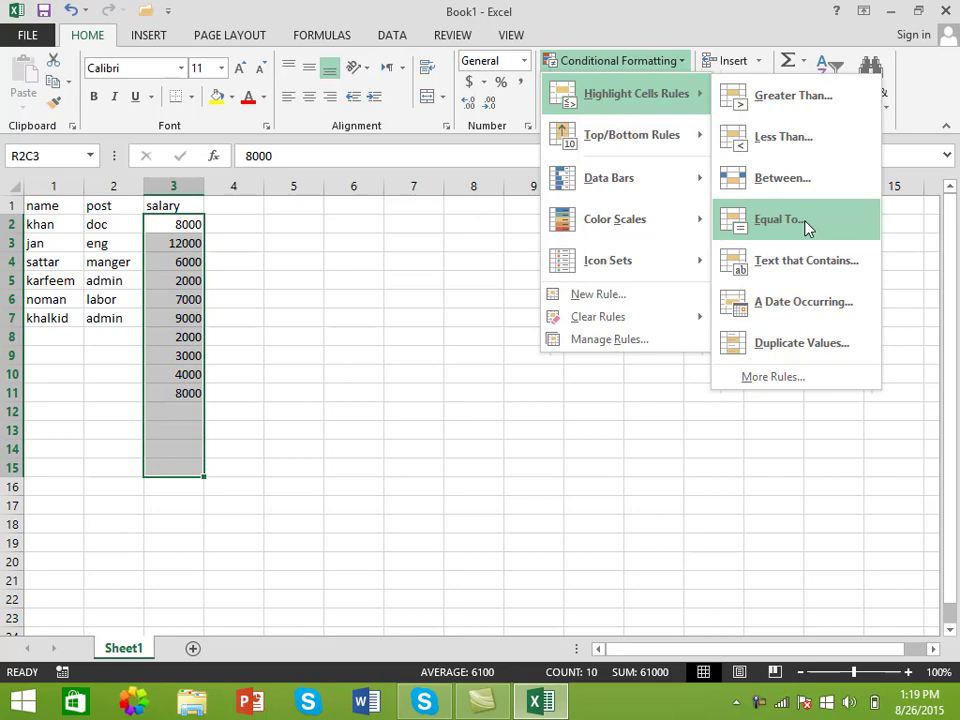
left_click(808, 228)
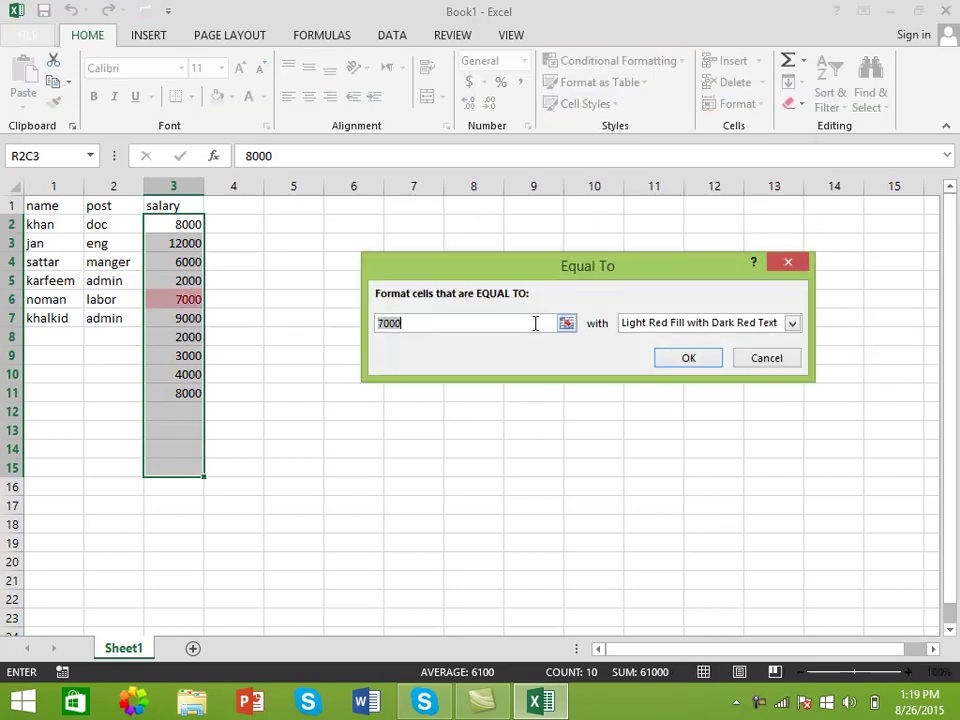
type("2000")
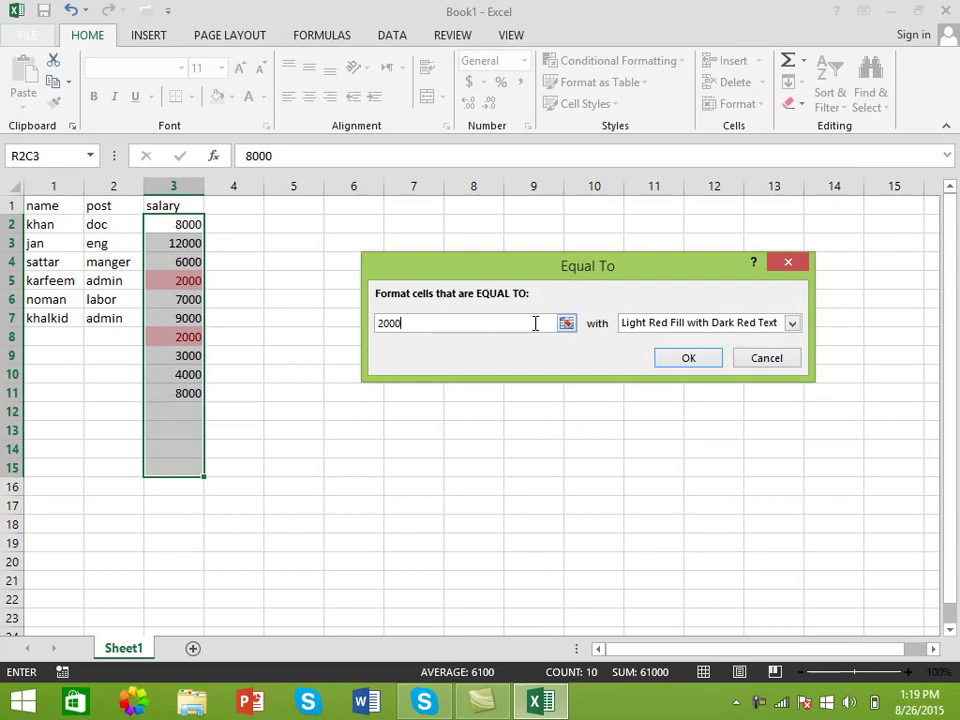
left_click(742, 362)
left_click(660, 61)
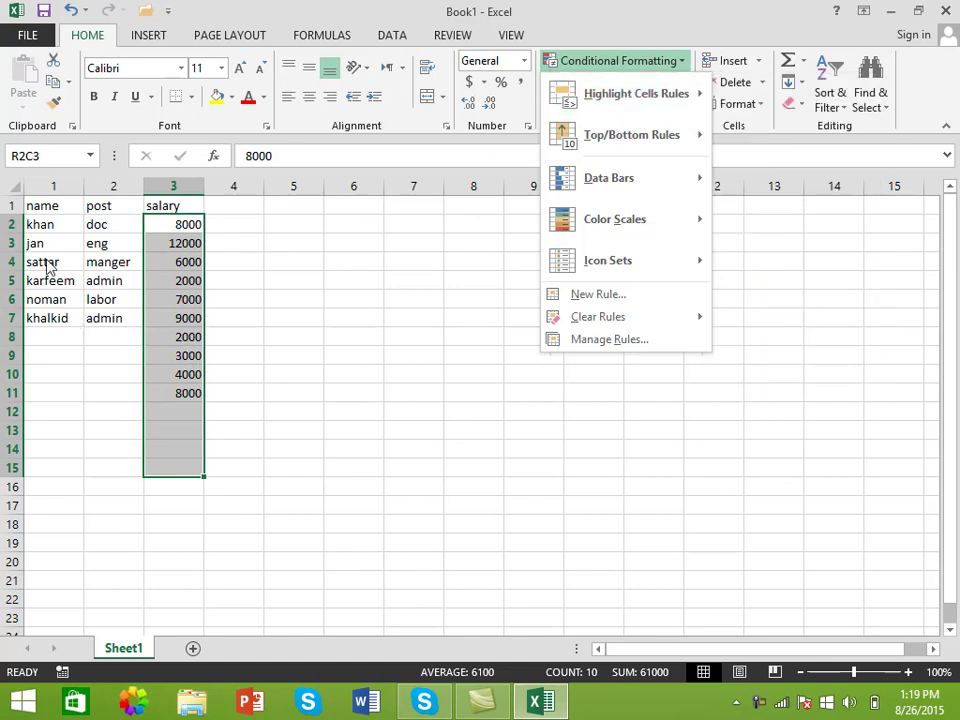
Select the post column B1:B11 and start a Text That Contains rule.
key("Escape")
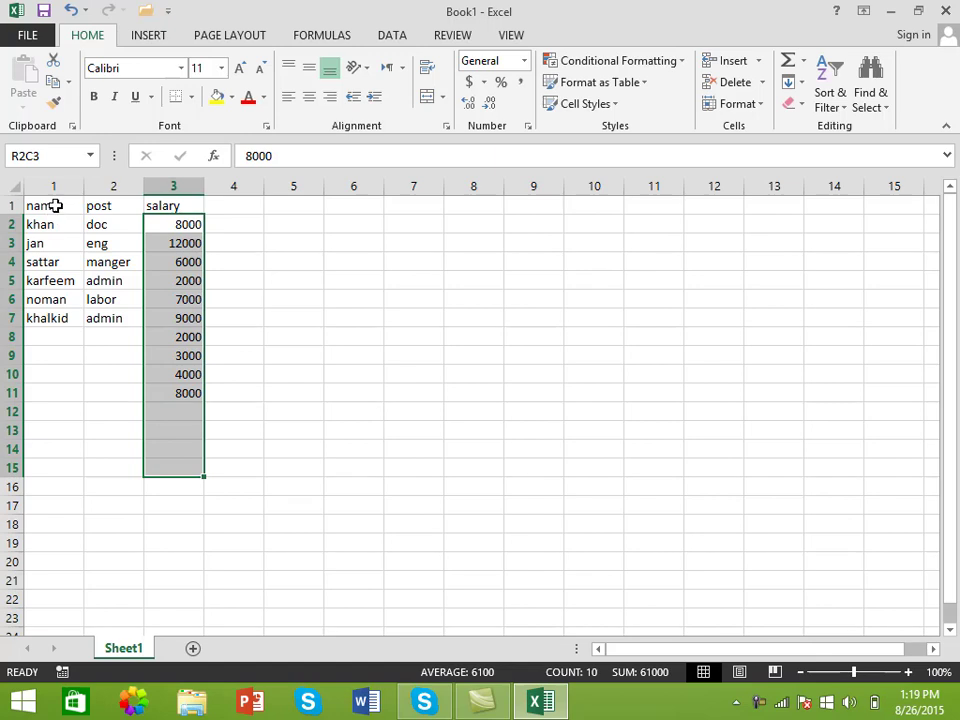
left_click_drag(55, 206, 60, 262)
left_click(103, 211)
left_click_drag(103, 211, 107, 394)
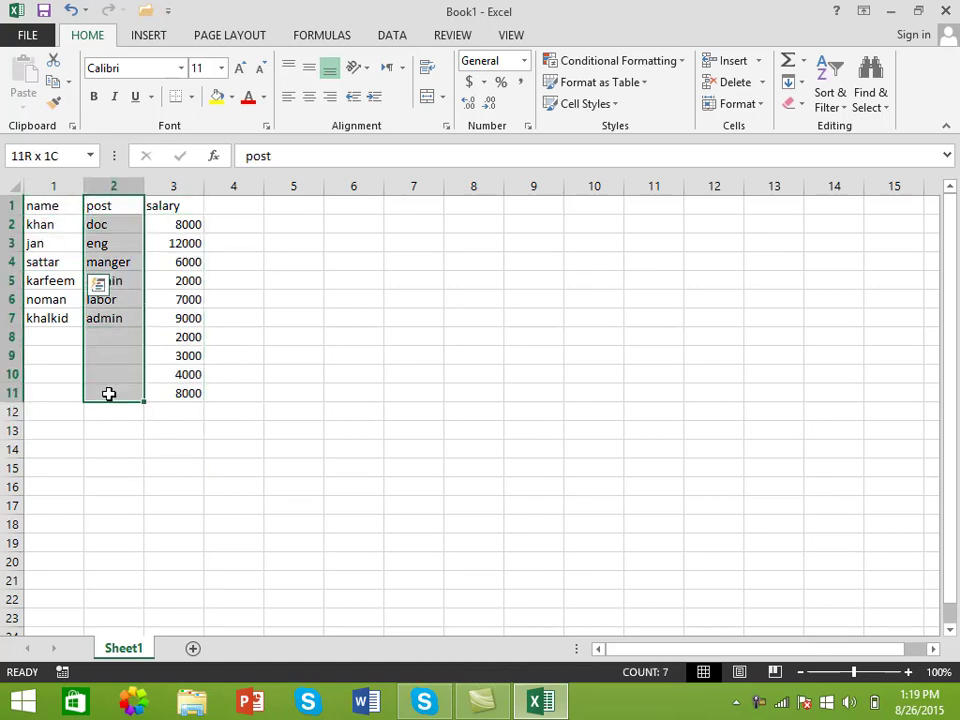
left_click(676, 62)
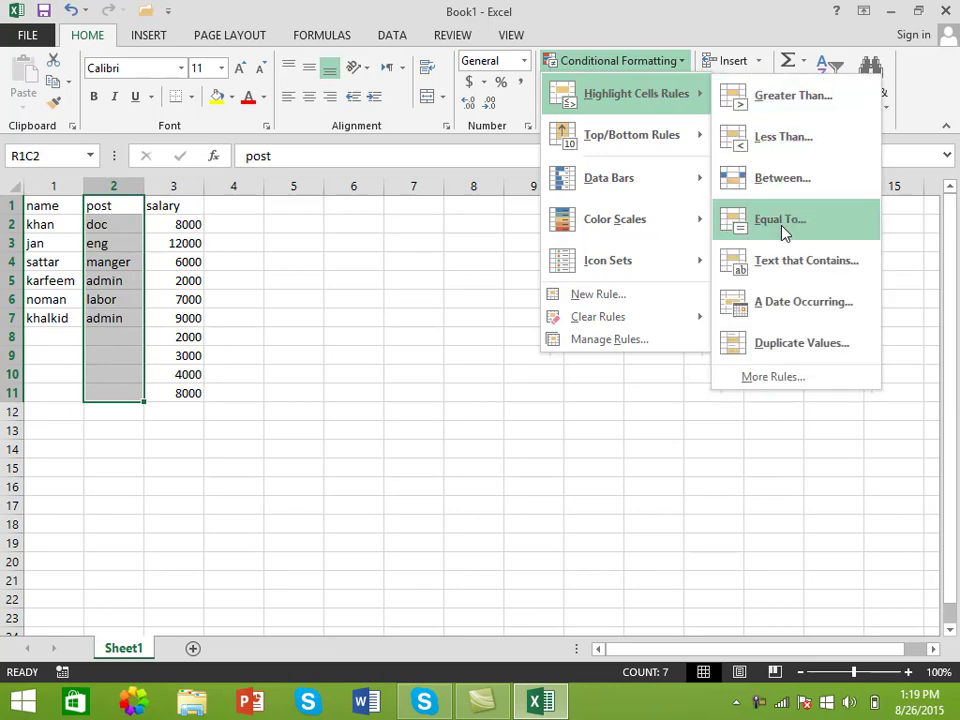
left_click(778, 261)
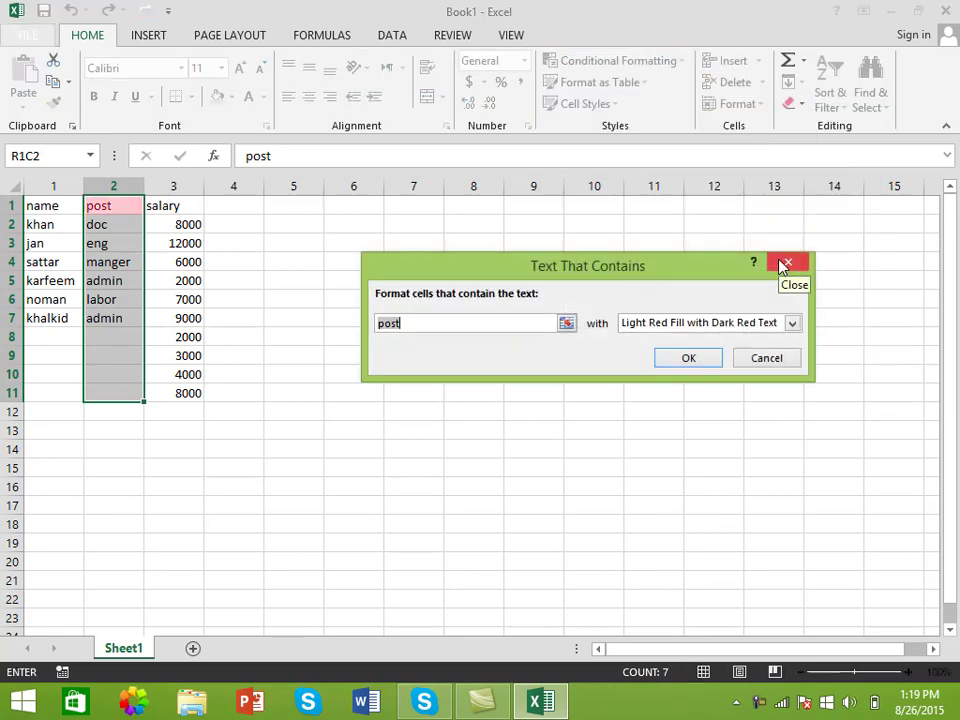
Preview matches for the texts t, s, o and a.
key("BackSpace")
key("BackSpace")
key("BackSpace")
type("t")
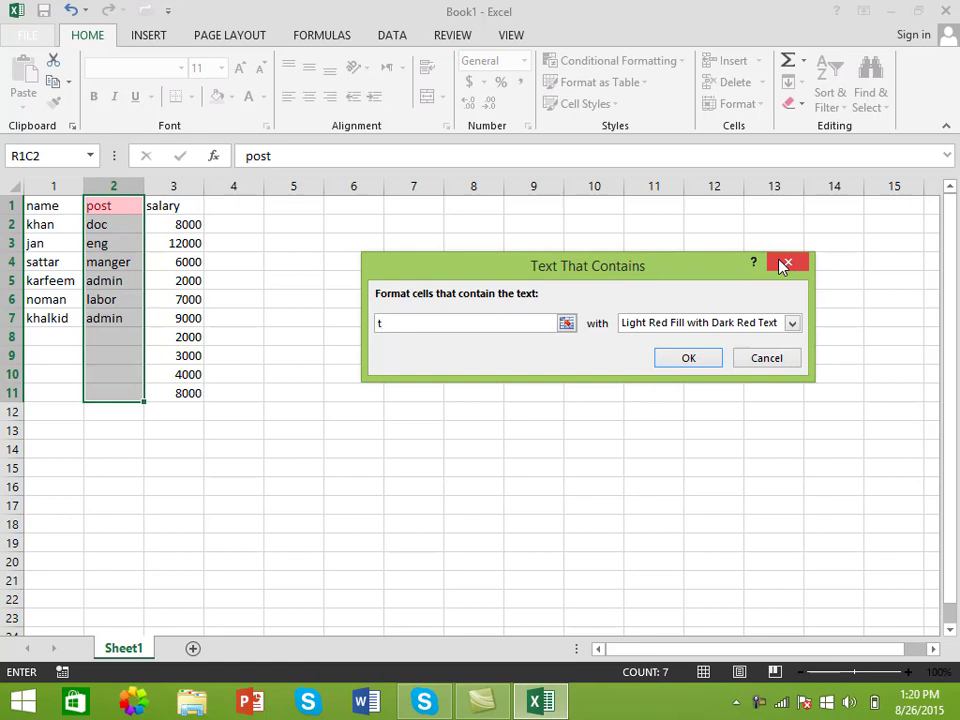
key("BackSpace")
type("s")
key("BackSpace")
type("o")
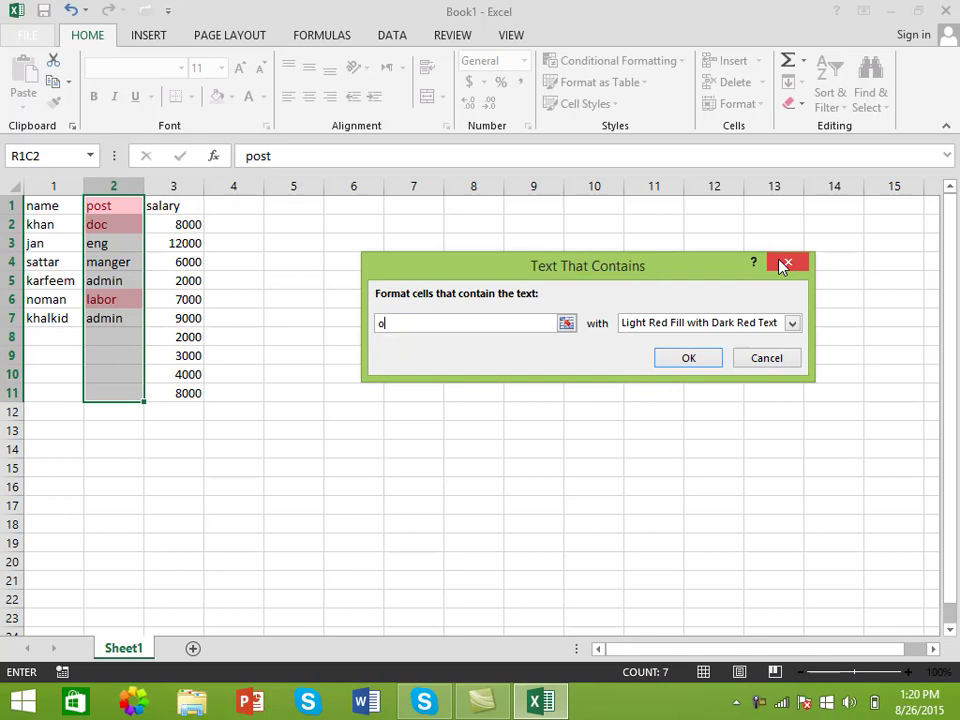
key("BackSpace")
type("a")
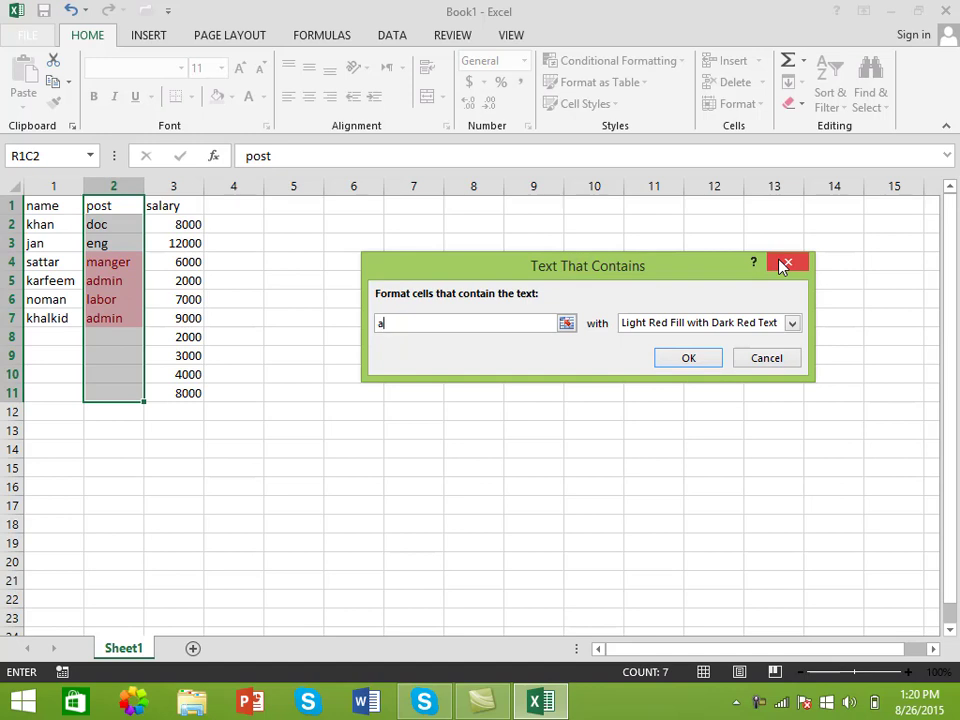
Preview manager, admin and labor, end on n, and close the rule without applying it.
key("BackSpace")
type("ma")
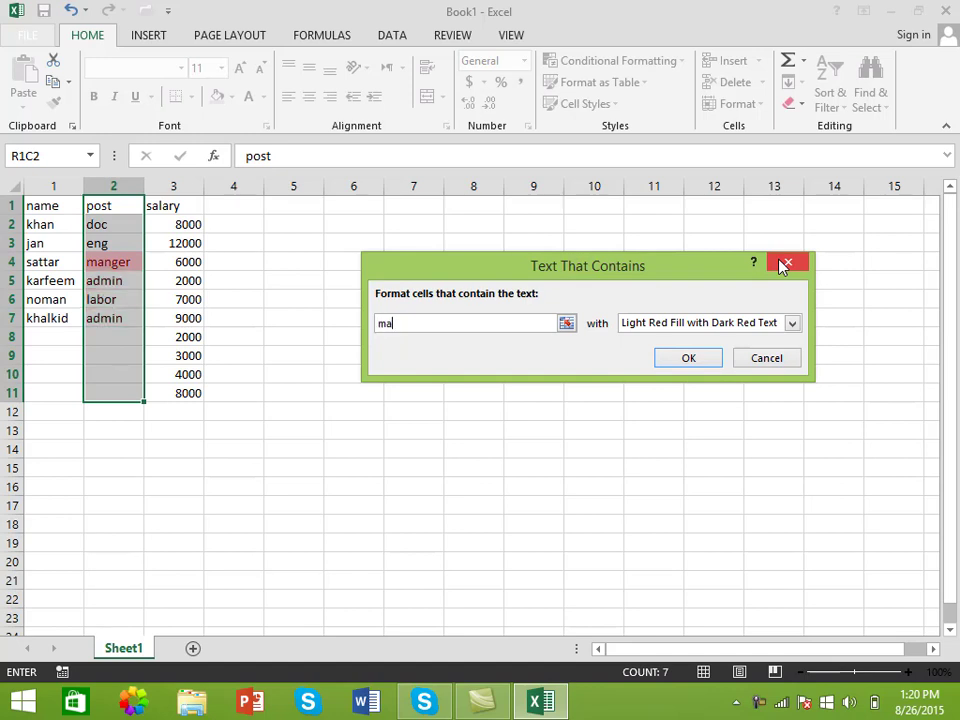
type("nager")
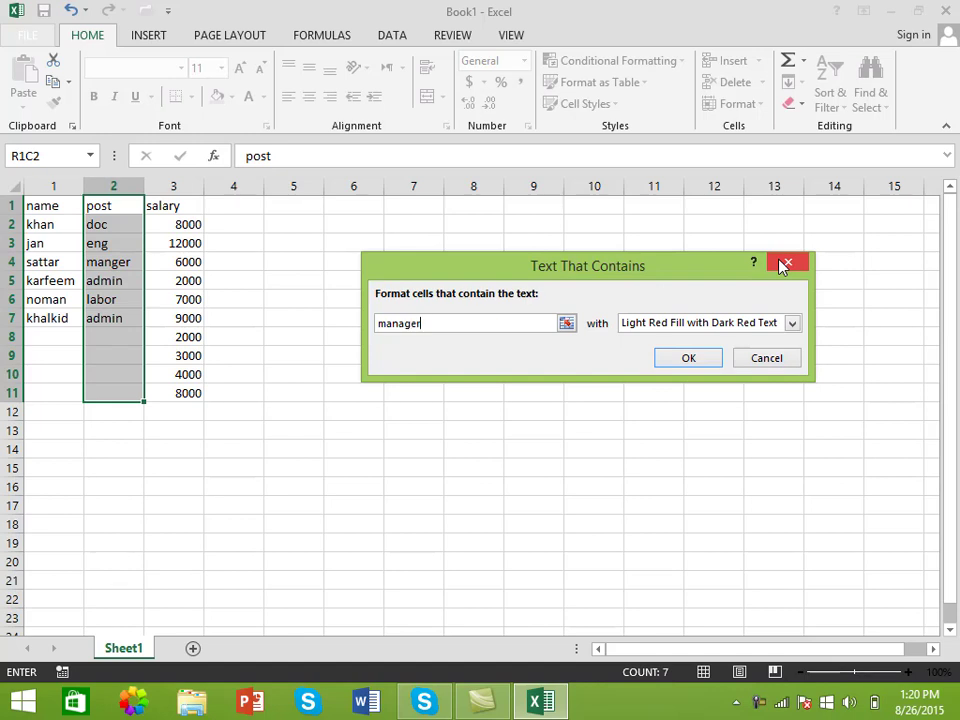
key("BackSpace")
key("BackSpace")
key("BackSpace")
key("BackSpace")
type("ger")
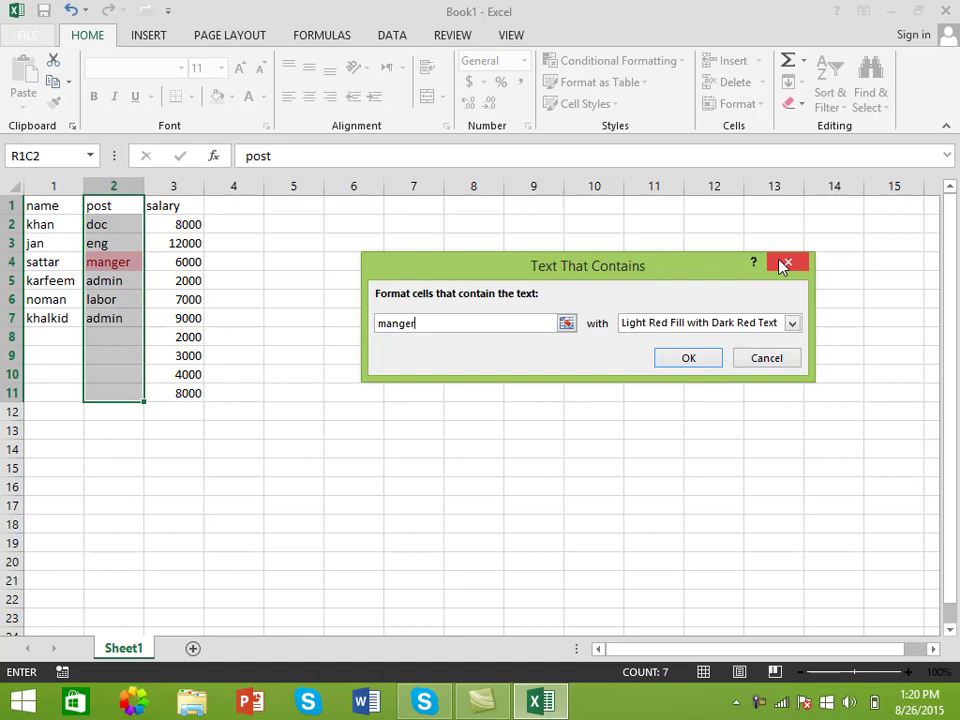
key("BackSpace")
key("BackSpace")
key("BackSpace")
key("BackSpace")
key("BackSpace")
type("ad")
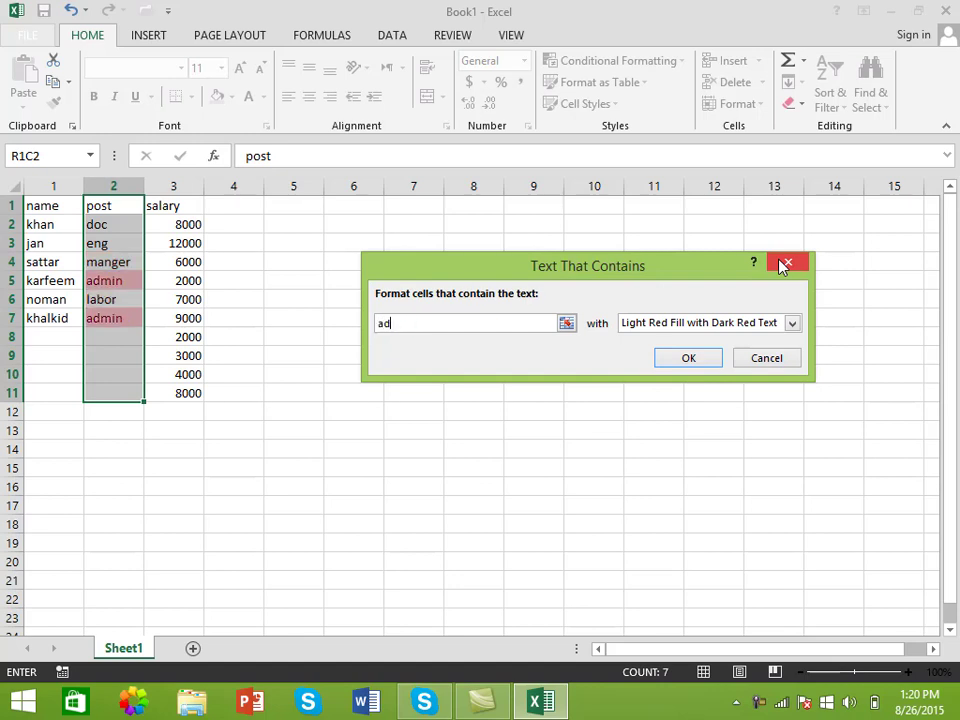
type("min")
key("BackSpace")
key("BackSpace")
key("BackSpace")
key("BackSpace")
key("BackSpace")
type("lab")
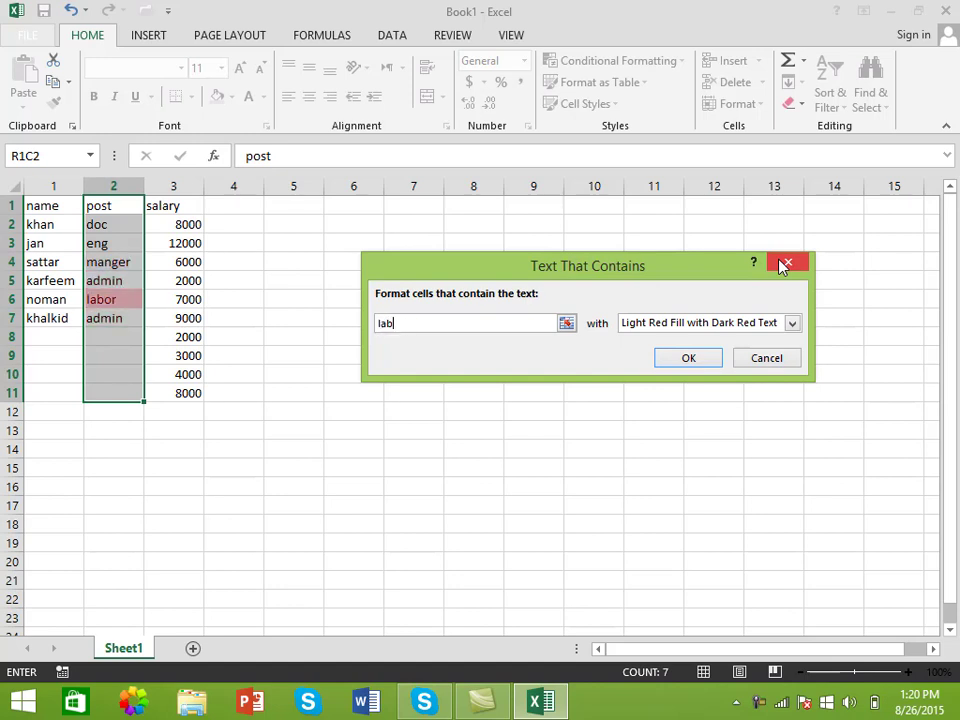
type("or")
key("BackSpace")
key("BackSpace")
key("BackSpace")
key("BackSpace")
key("BackSpace")
type("n")
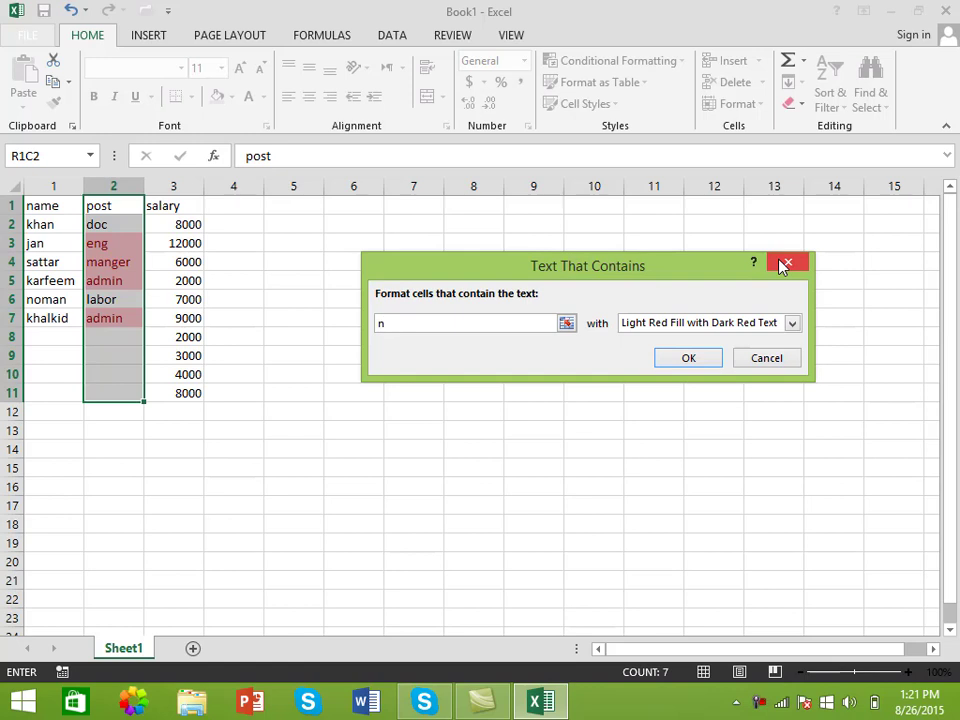
left_click(766, 358)
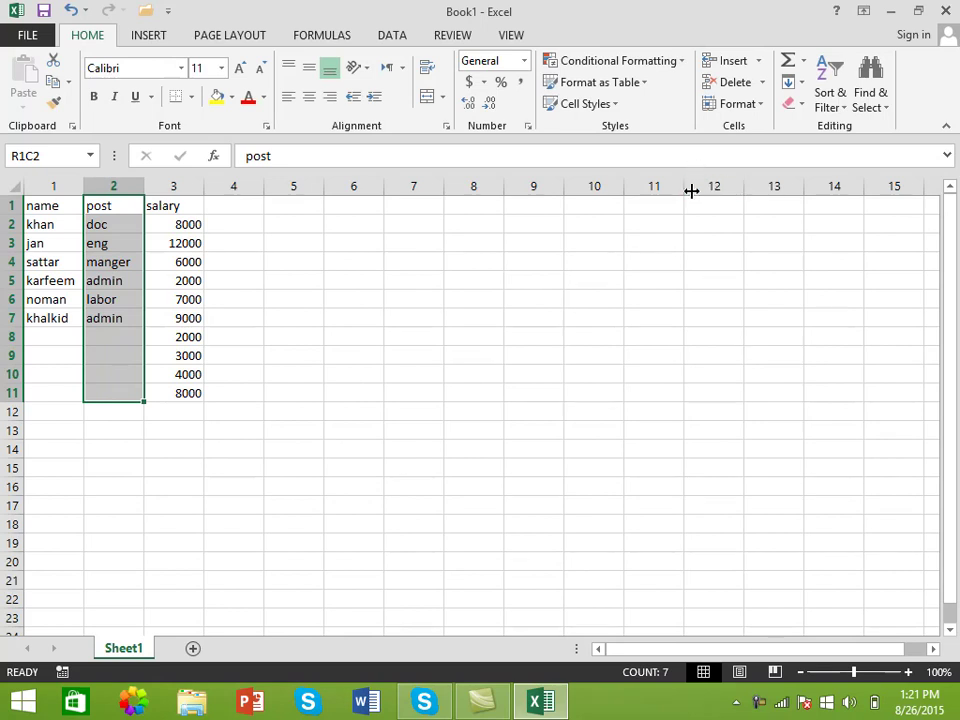
Dismiss the Fill and Conditional Formatting menus, leaving the post column without any highlight.
left_click(802, 83)
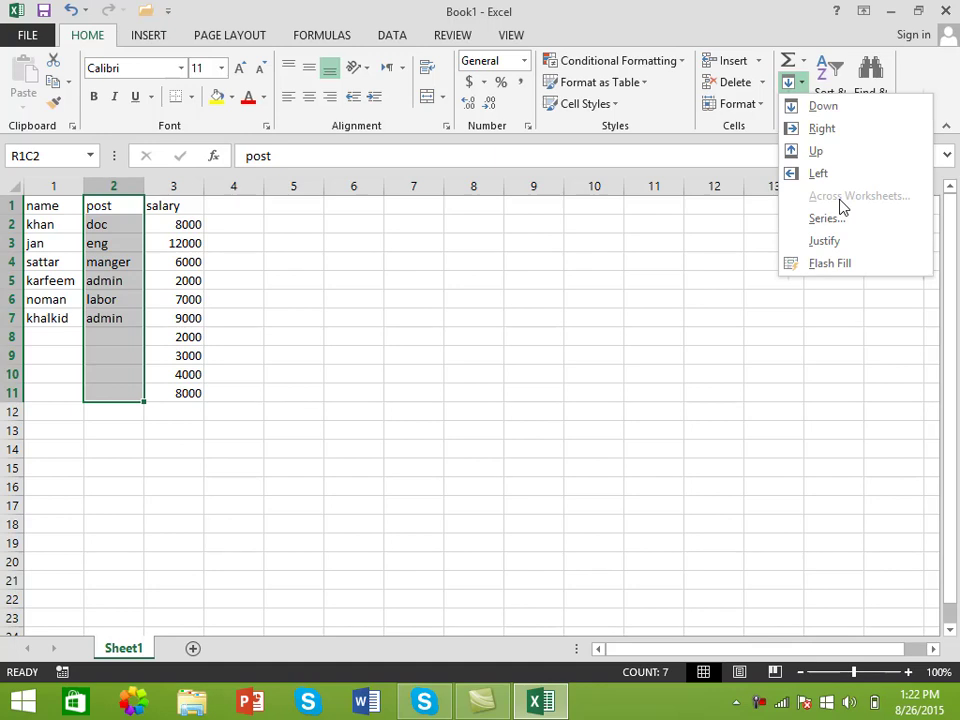
left_click(681, 62)
left_click(680, 62)
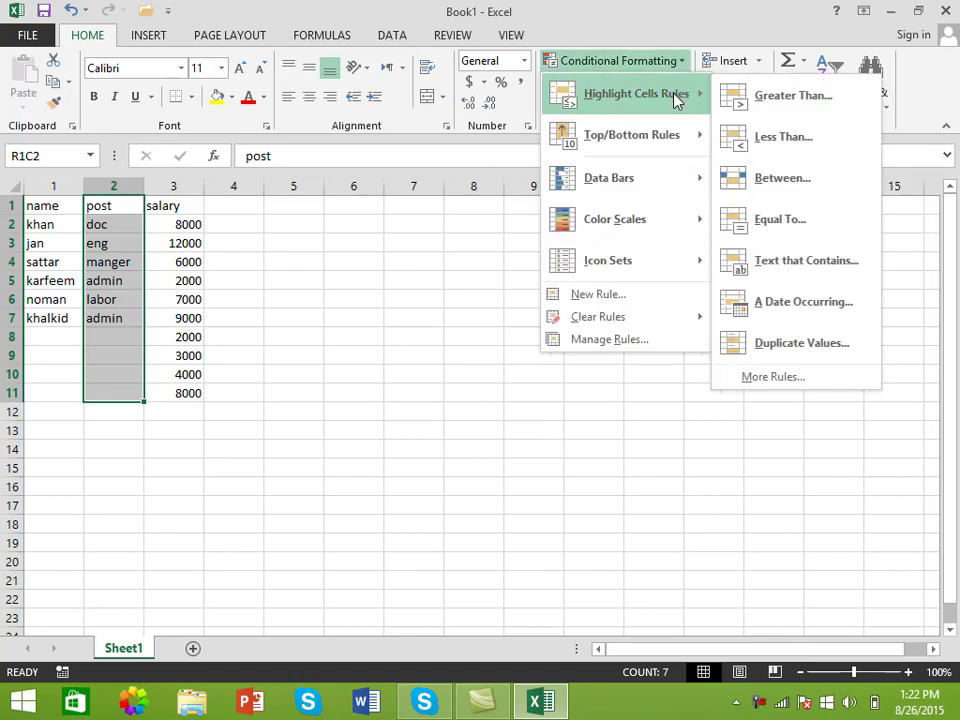
mouse_move(635, 94)
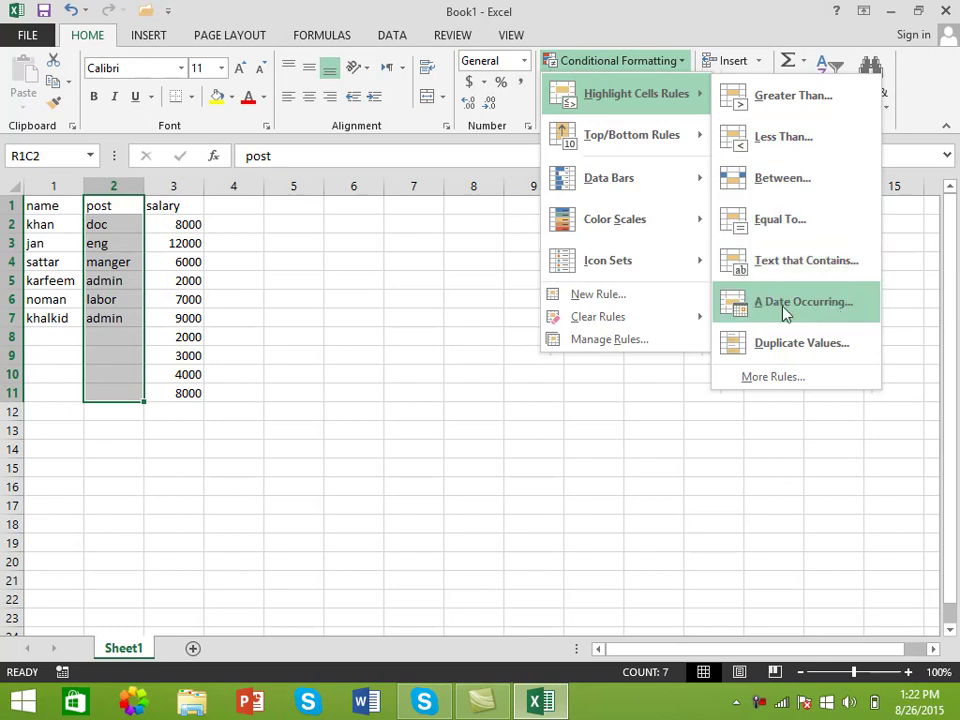
left_click(243, 214)
Enter the header HDAte in D1 and today's date, 8/26/2015, in D2.
left_click(240, 205)
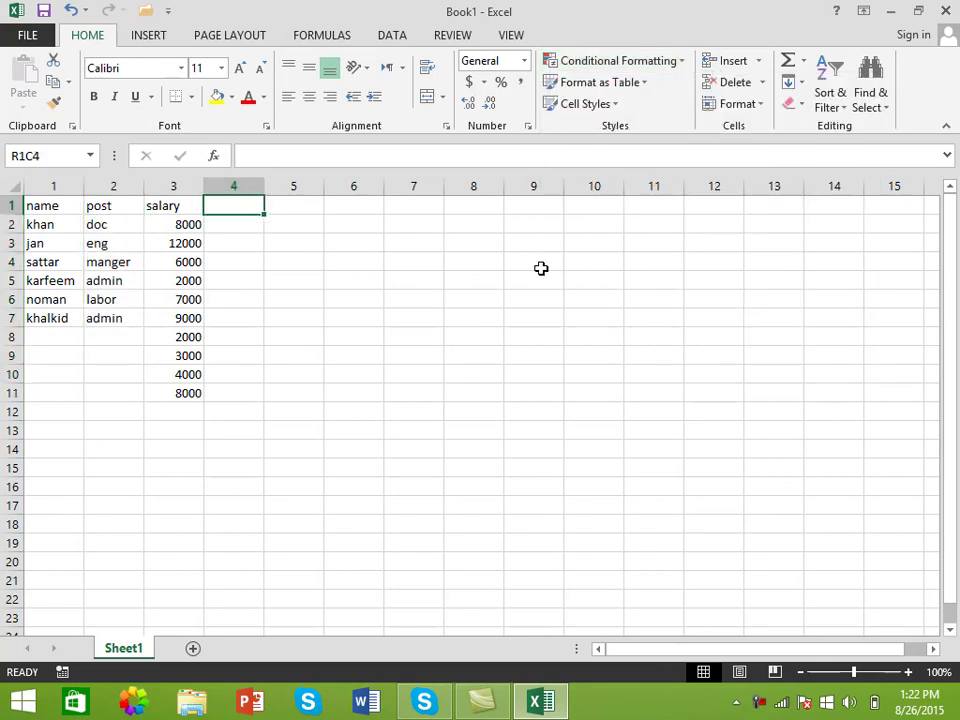
type("HDAte")
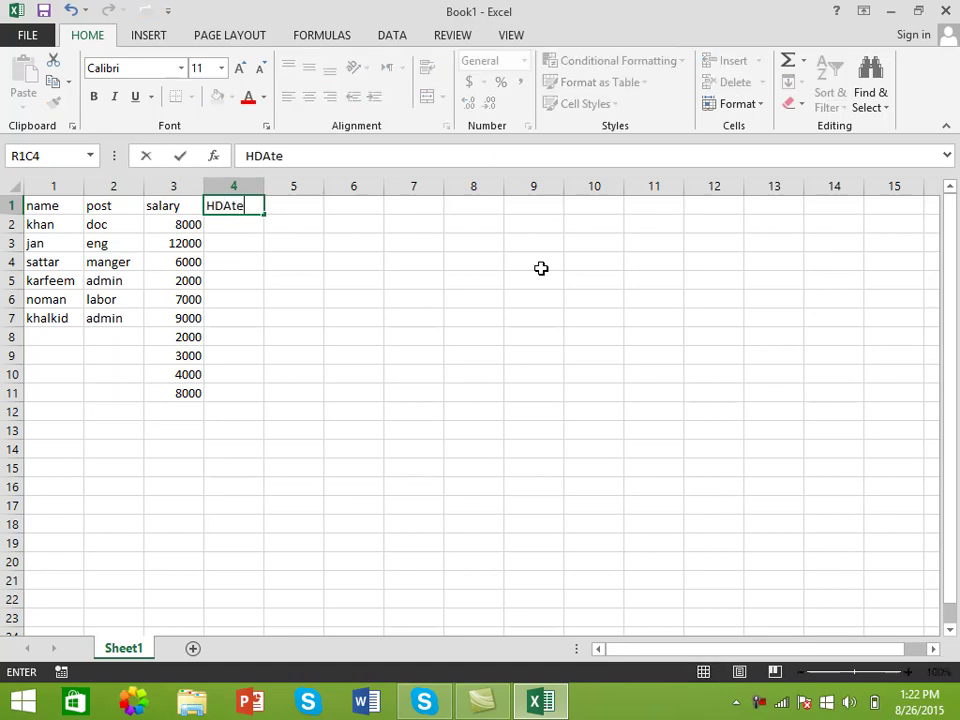
key("Return")
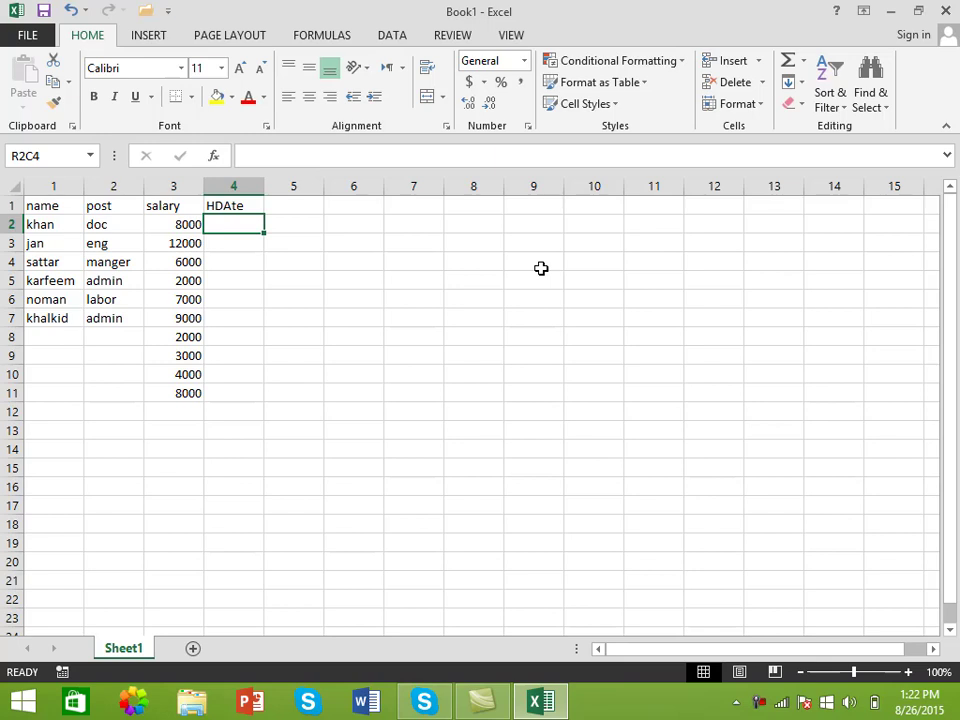
key("ctrl+semicolon")
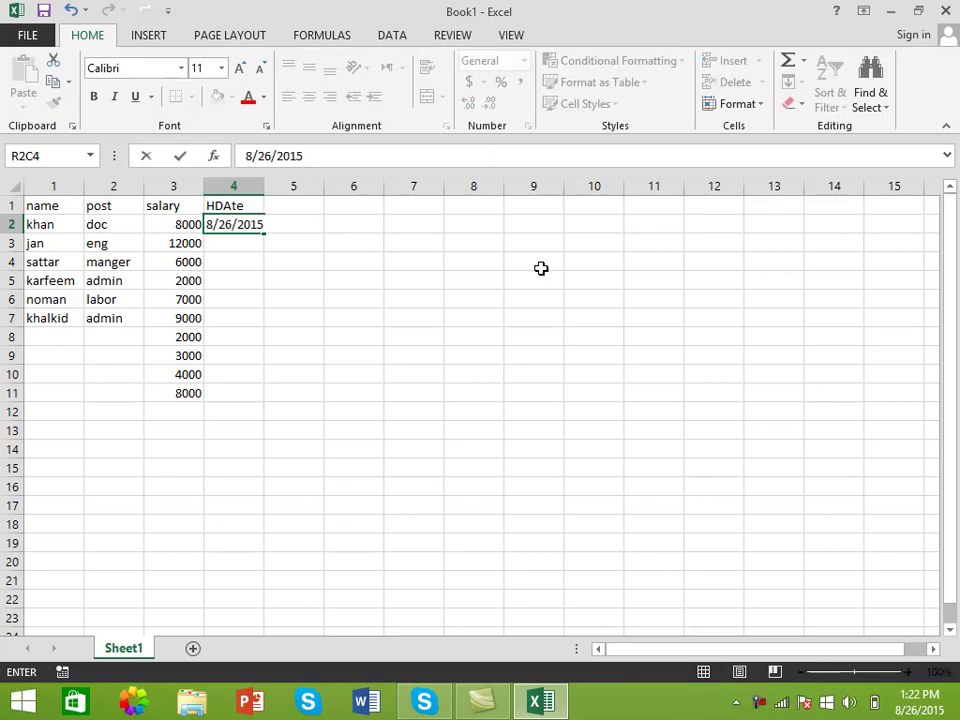
Widen column D and fill consecutive dates down to 9/4/2015 in row 11.
left_click(264, 186)
double_click(266, 186)
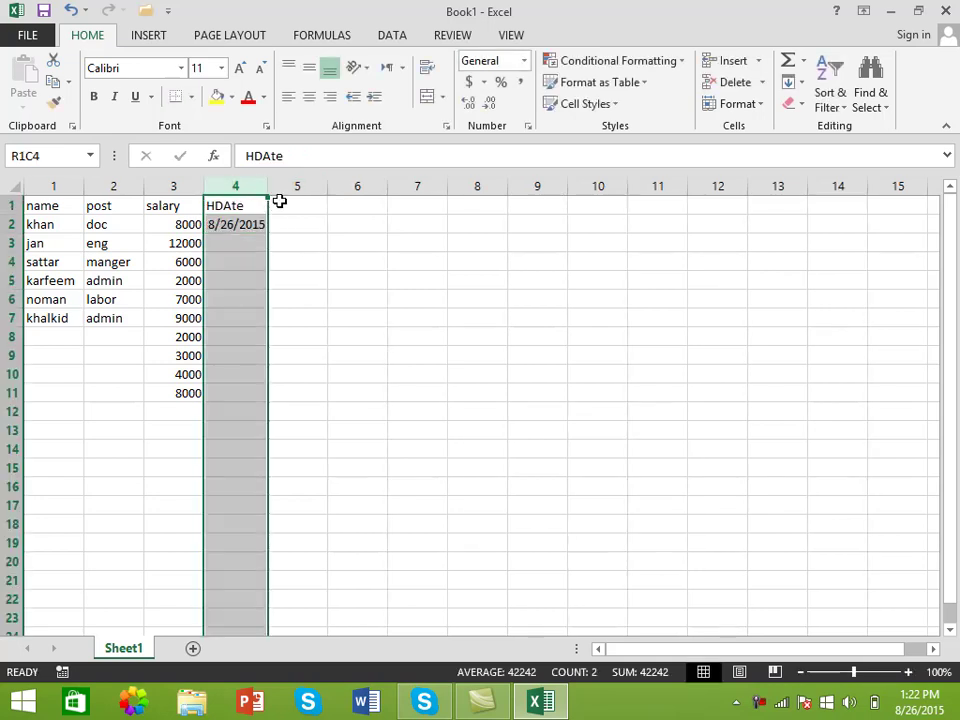
left_click_drag(270, 186, 277, 186)
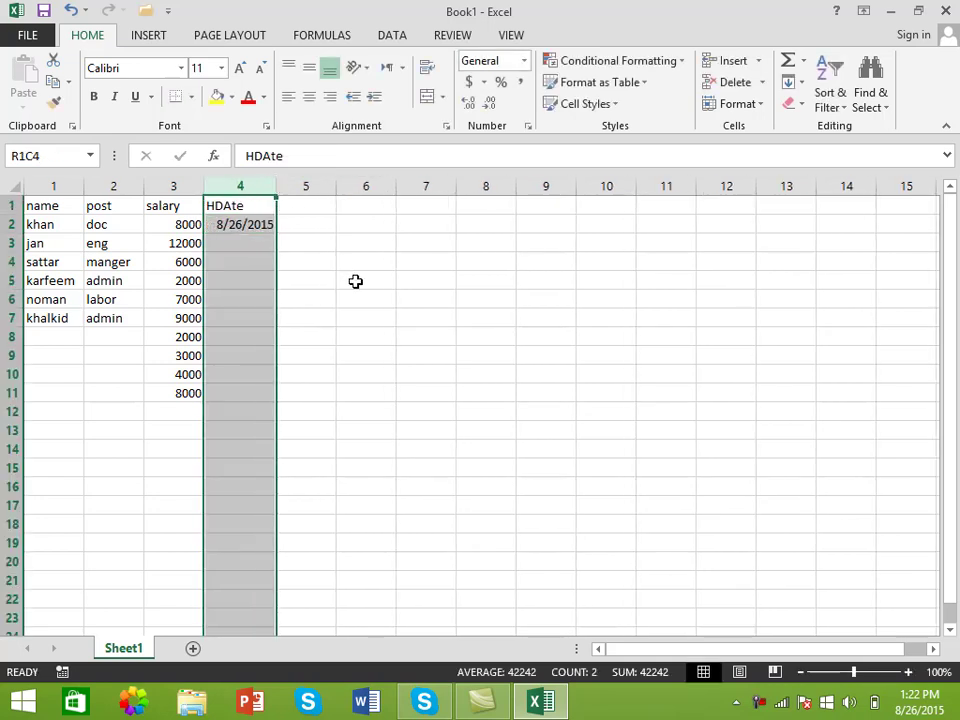
left_click(252, 225)
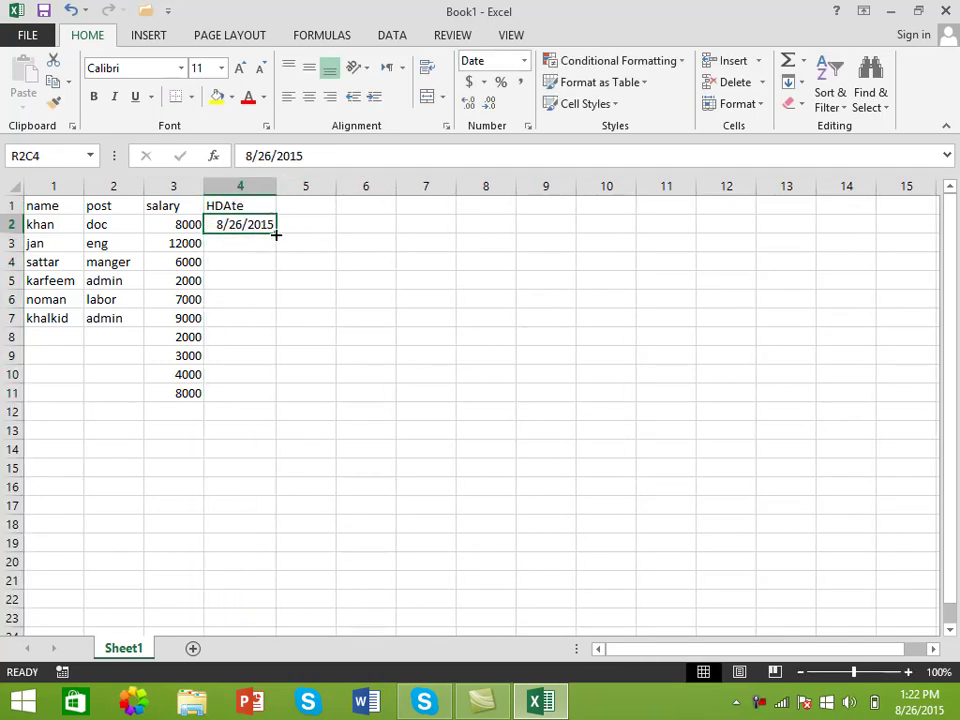
left_click_drag(276, 231, 281, 399)
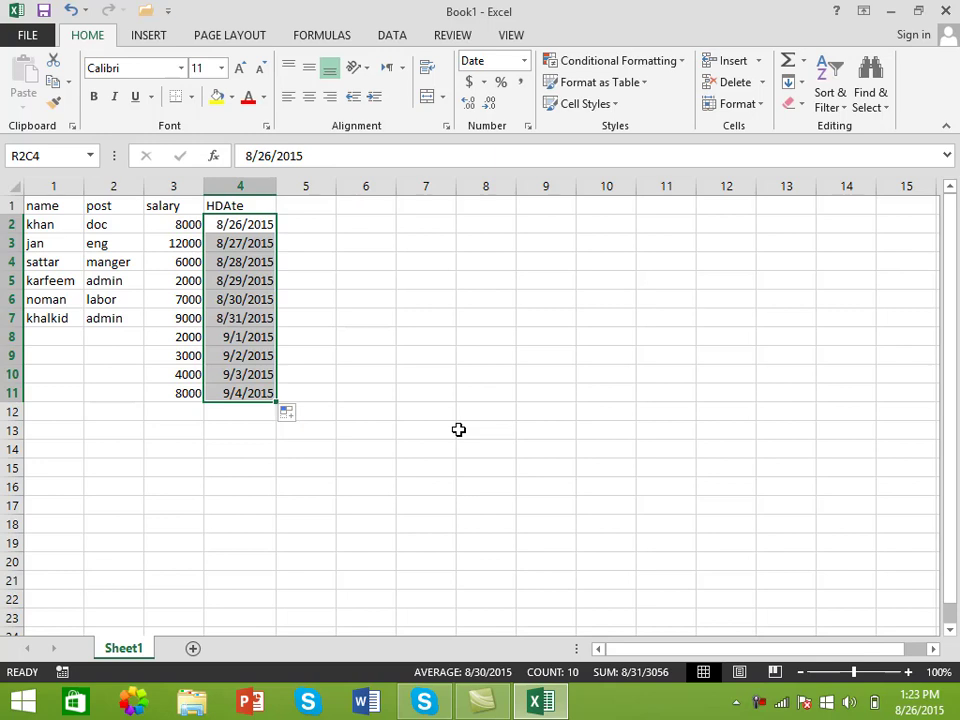
left_click(495, 408)
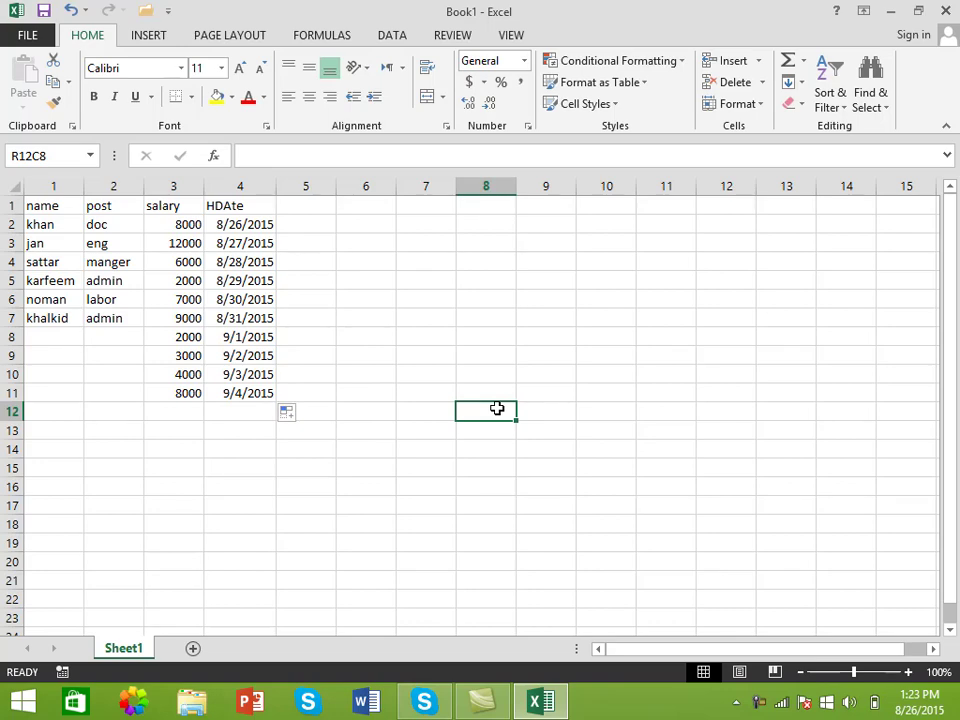
key("super+r")
type("osk")
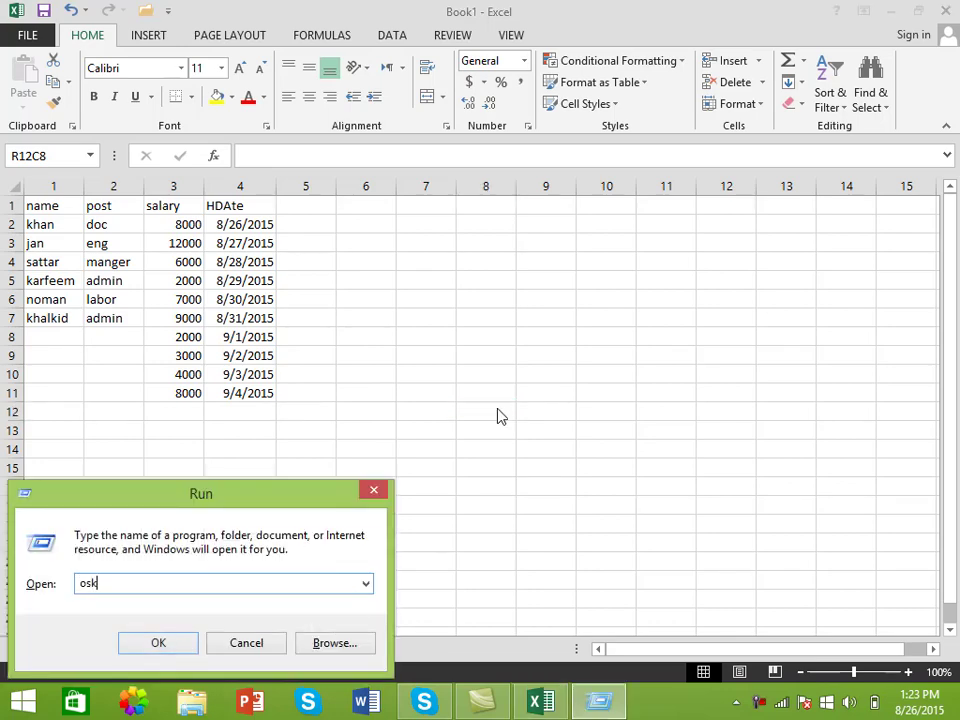
key("Return")
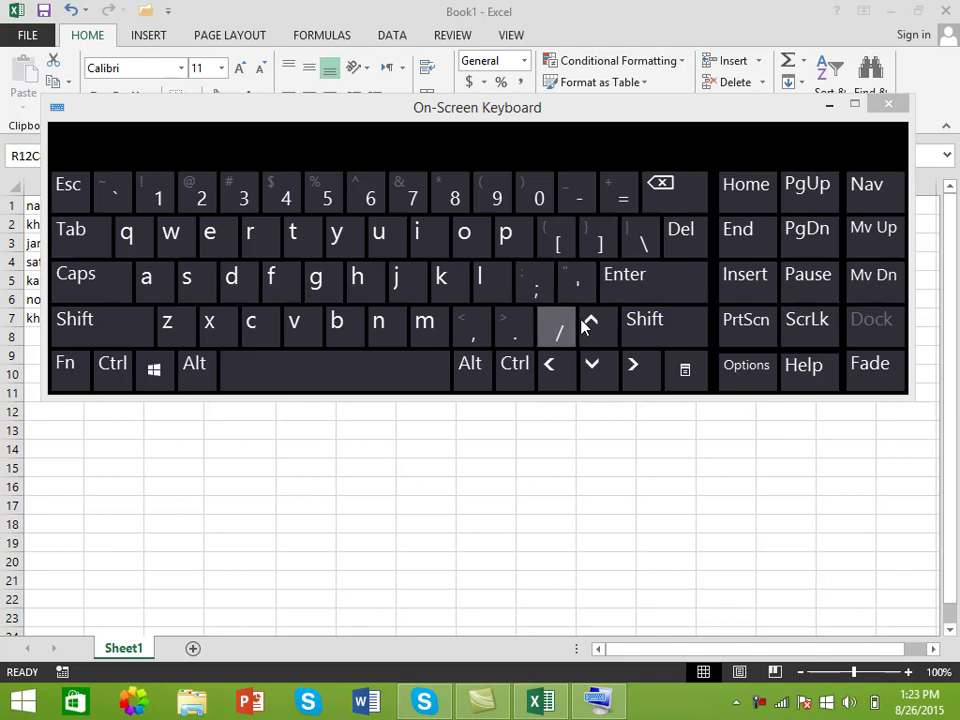
left_click(627, 330)
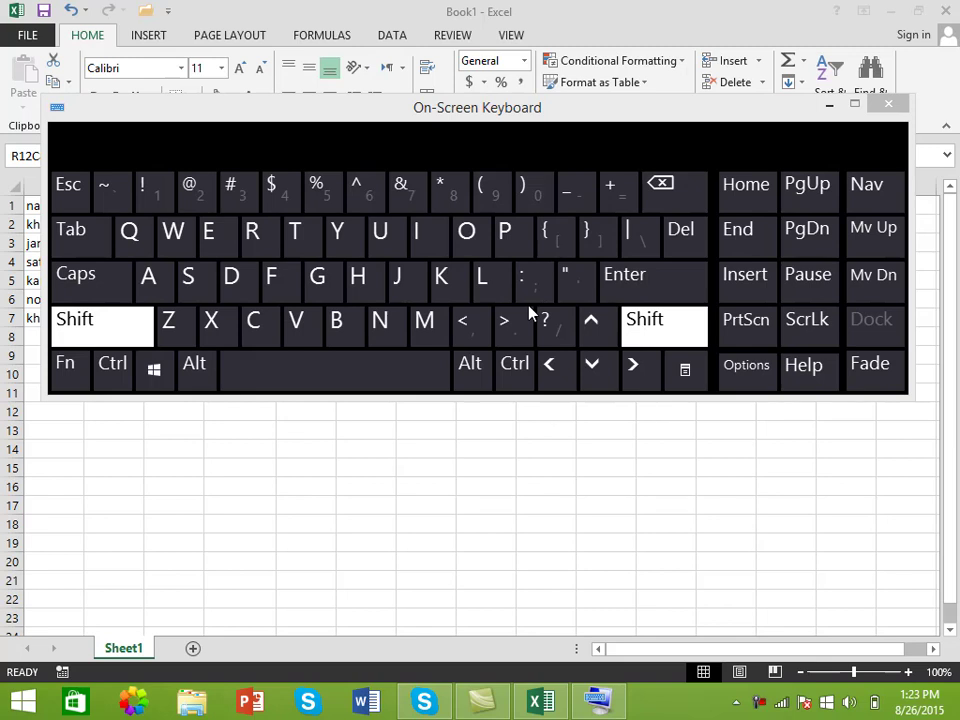
left_click(668, 327)
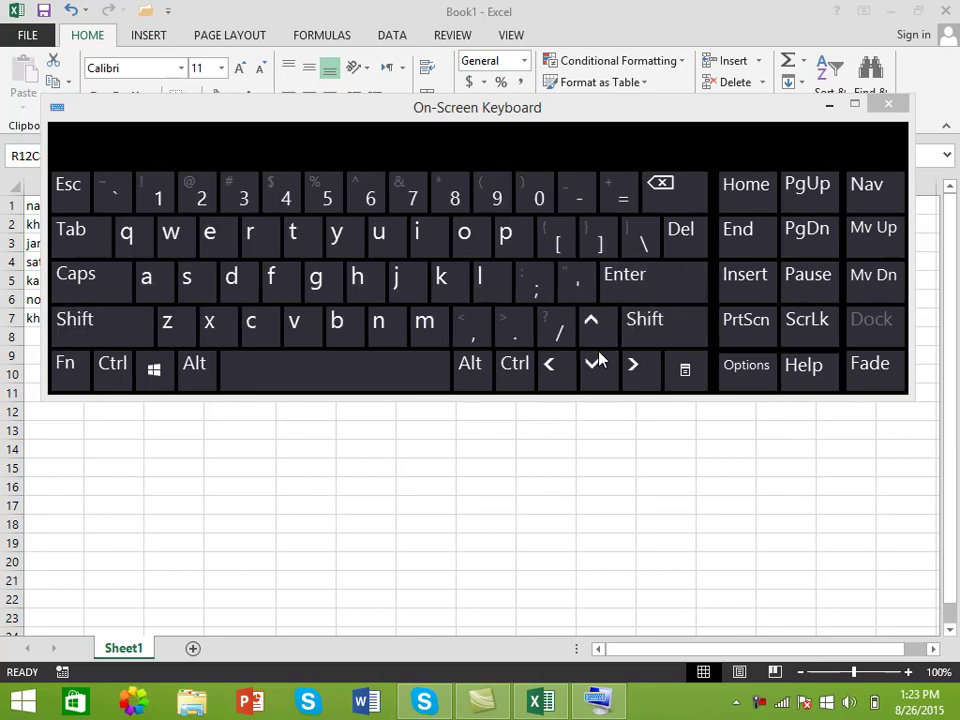
left_click(519, 372)
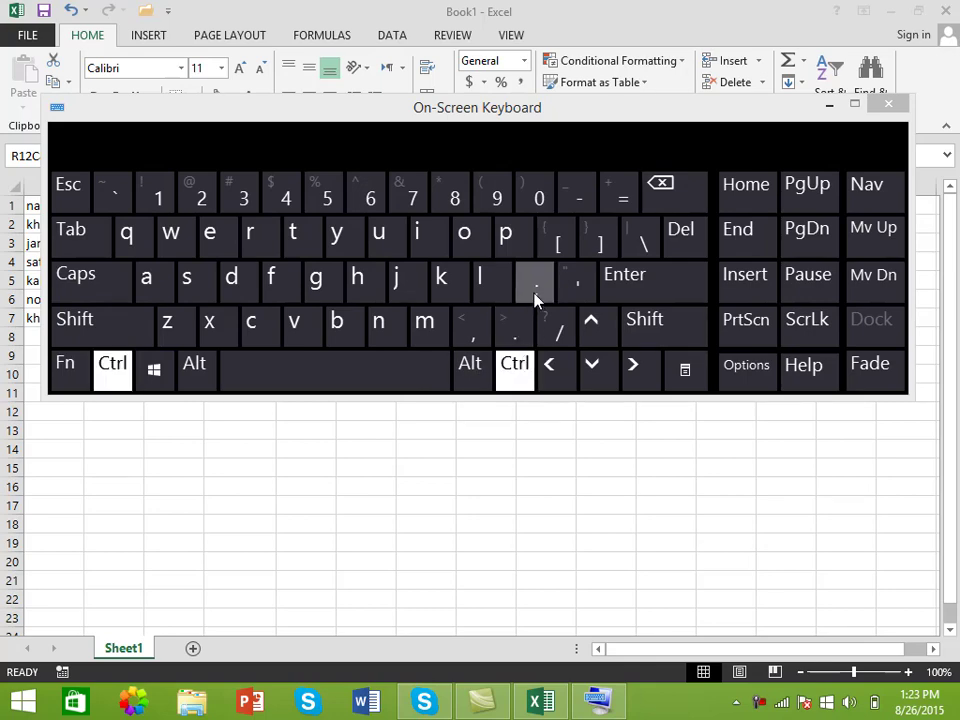
left_click(508, 325)
left_click_drag(606, 118, 555, 489)
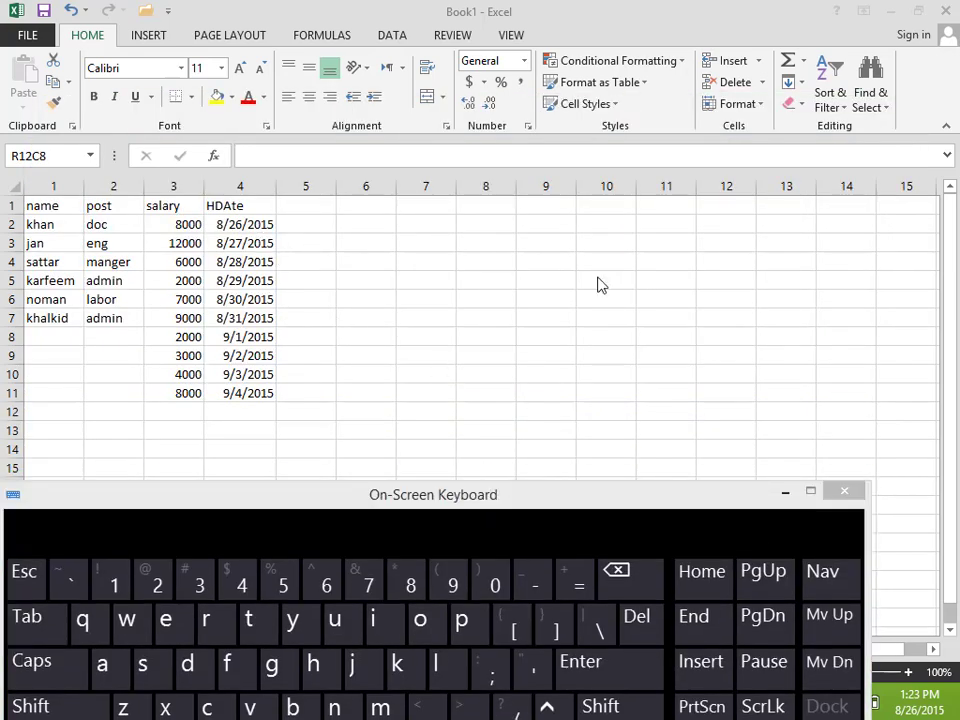
left_click(846, 492)
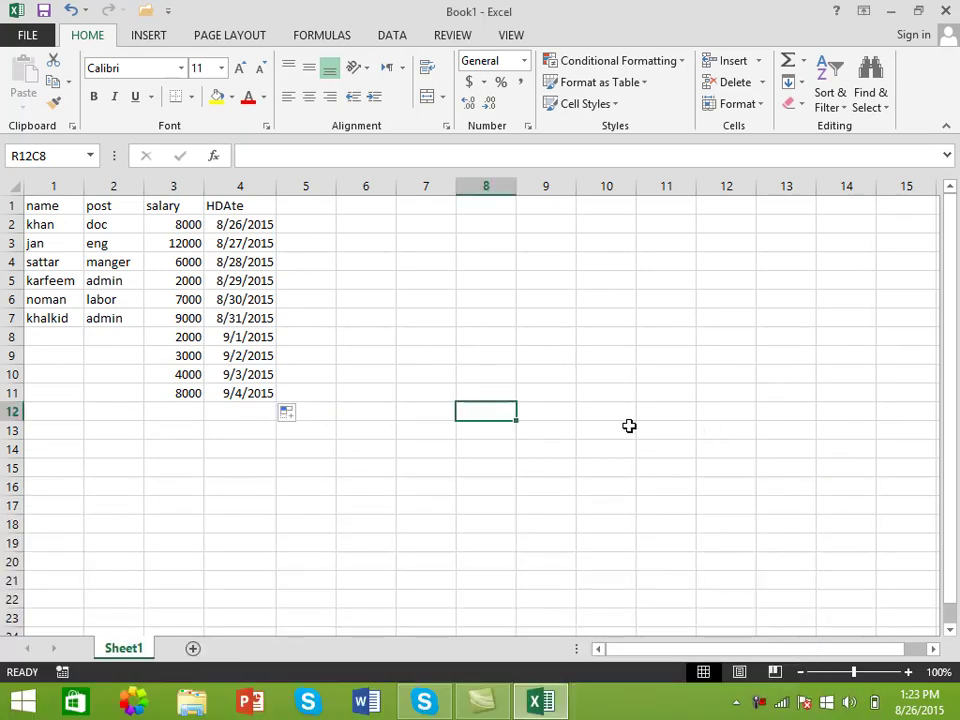
key("ctrl+shift+semicolon")
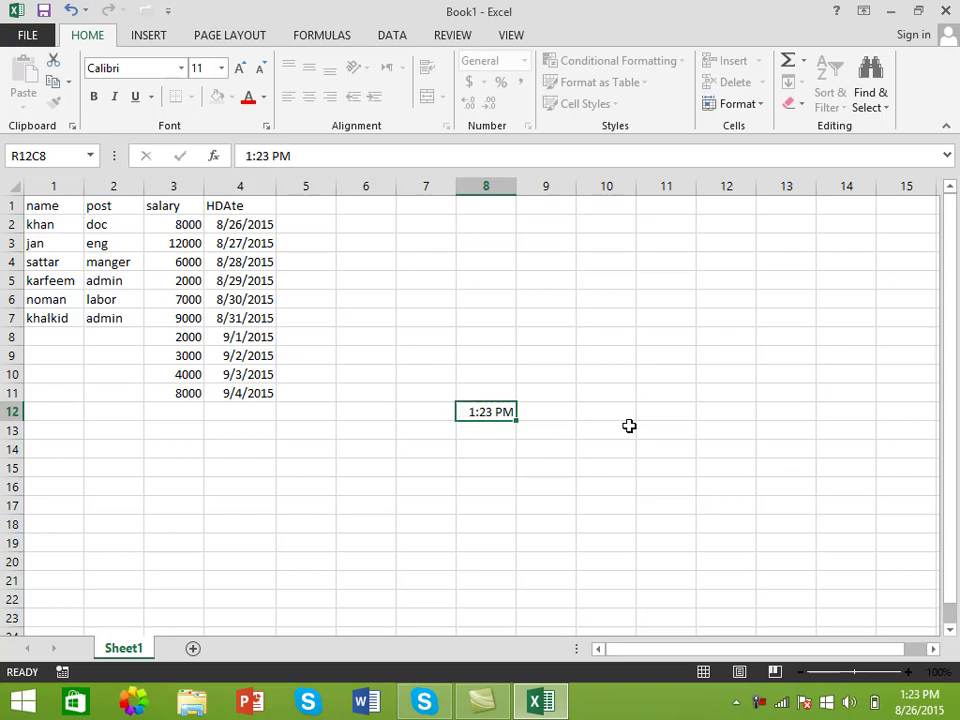
Confirm 1:23 PM in R12C8, then start an A Date Occurring rule on the HDAte dates in rows 2–11.
key("Return")
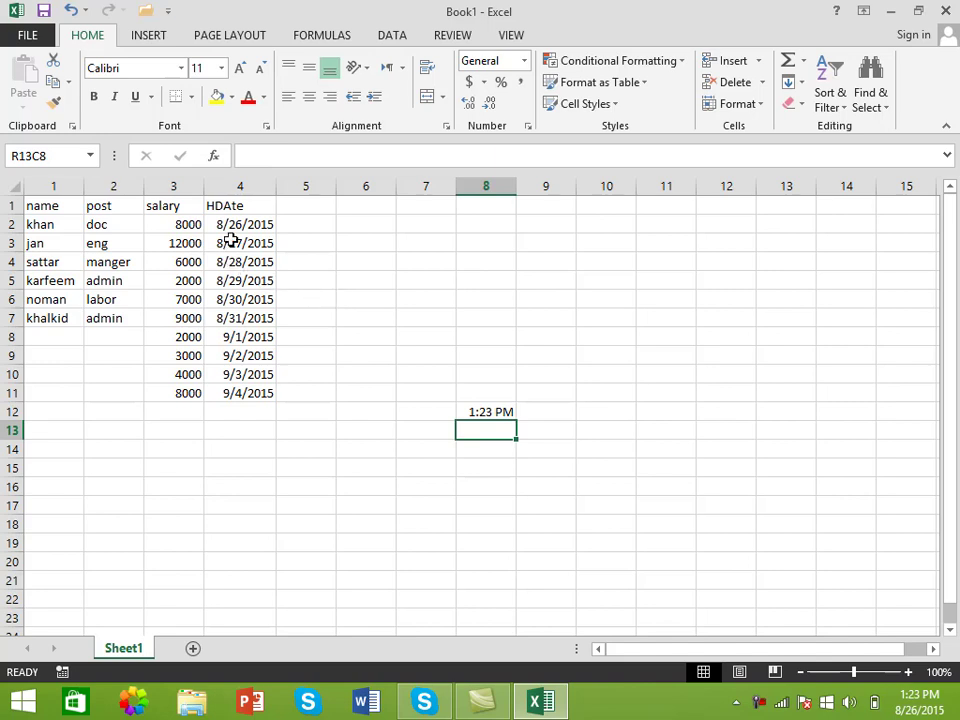
left_click_drag(240, 227, 262, 392)
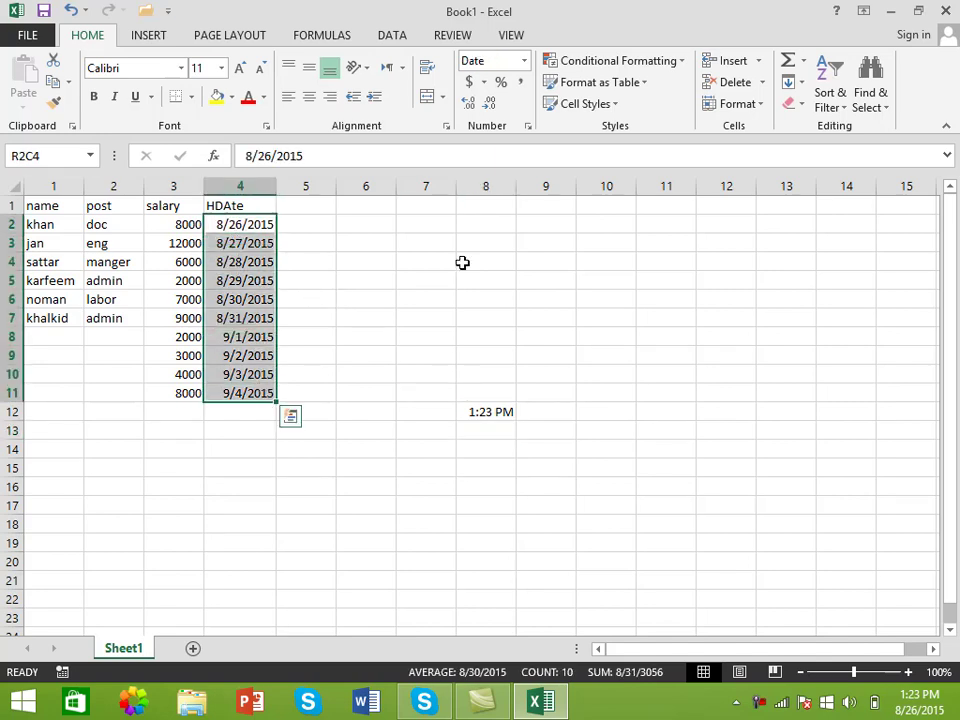
left_click(680, 63)
mouse_move(636, 94)
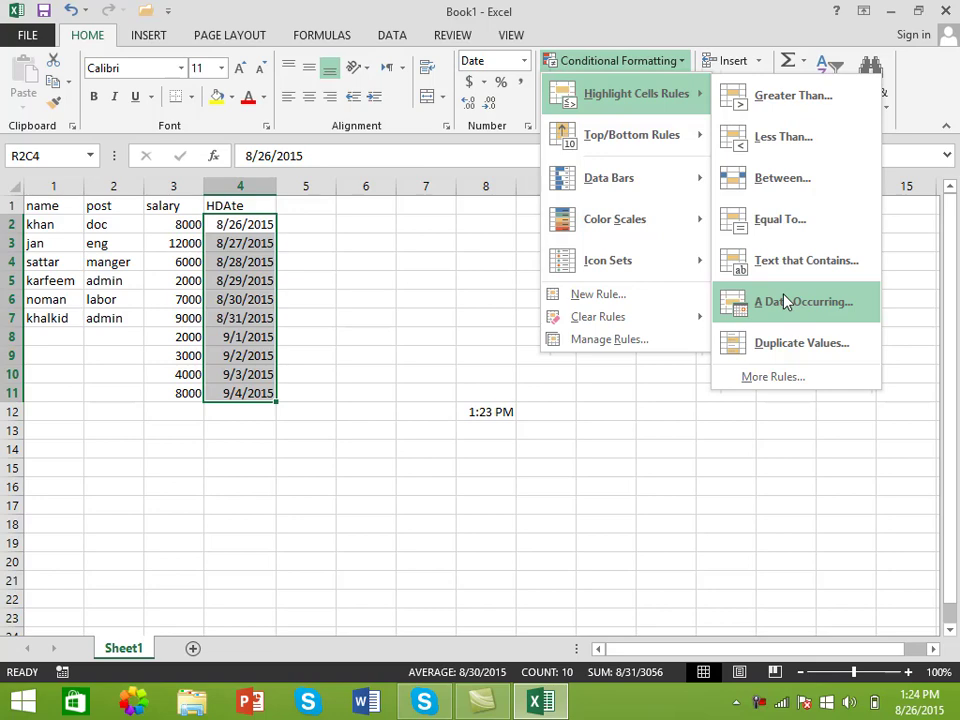
left_click(787, 302)
Preview the date rule with the Today, Tomorrow and Last 7 days periods.
left_click_drag(612, 245, 664, 230)
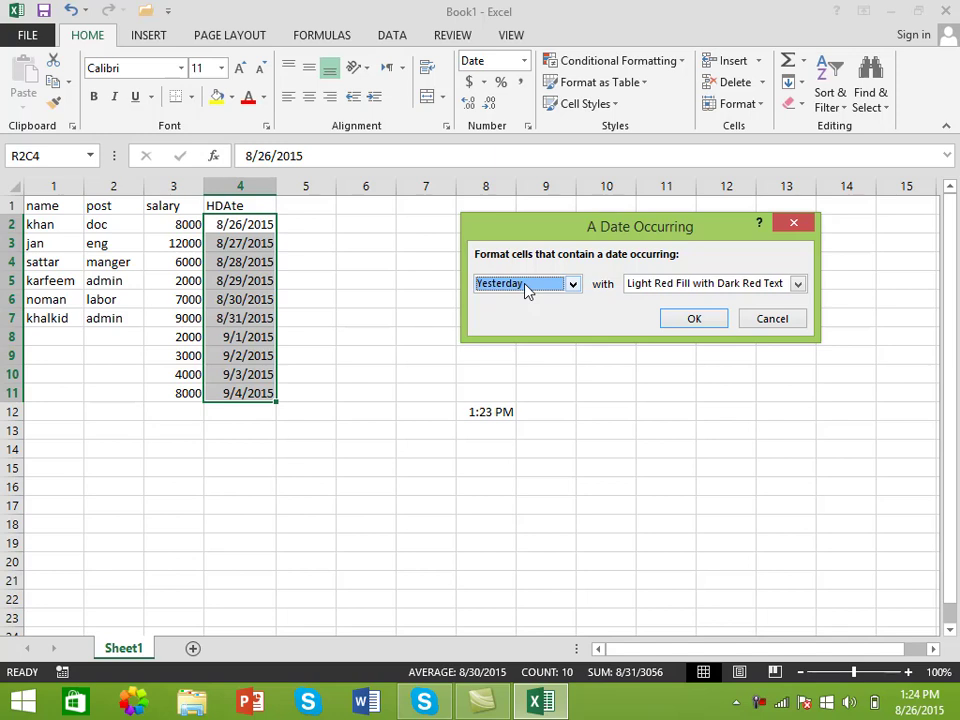
left_click(573, 284)
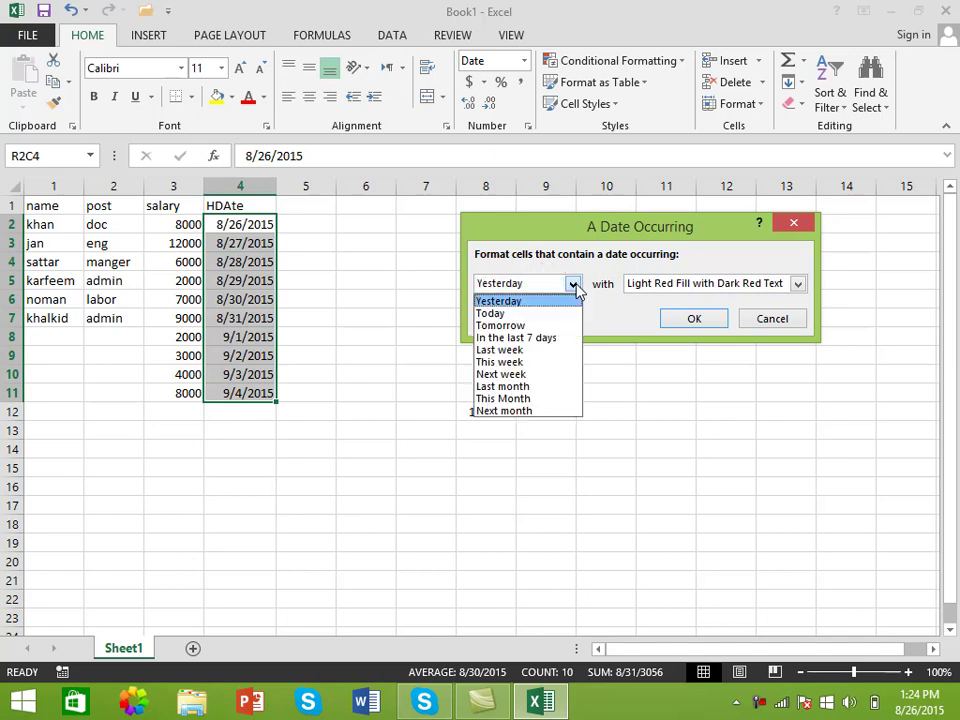
left_click(519, 314)
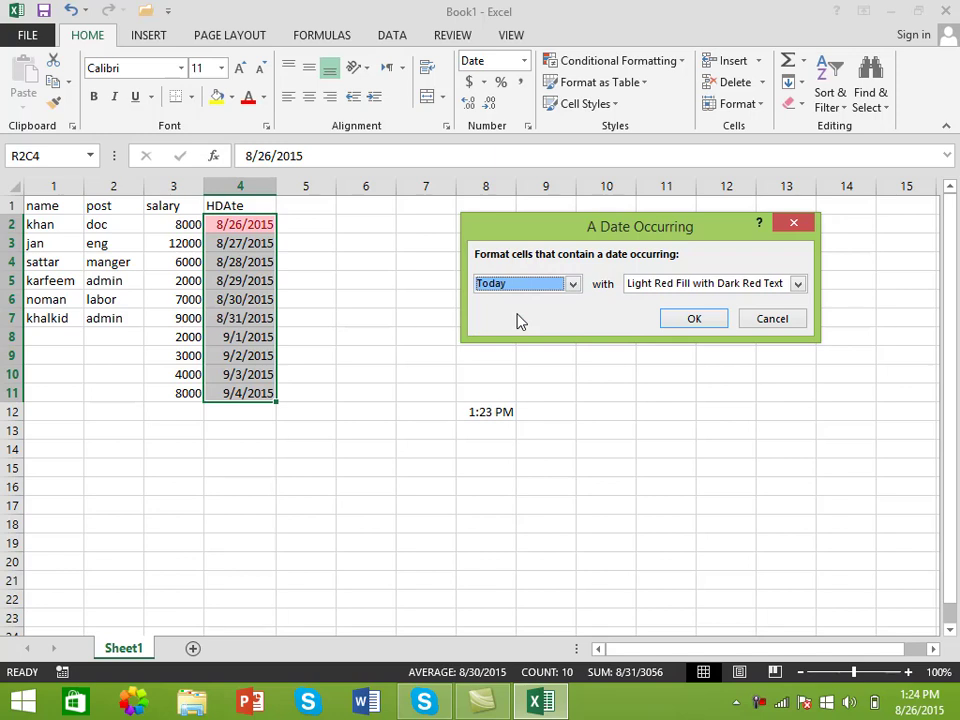
left_click(573, 284)
left_click(520, 325)
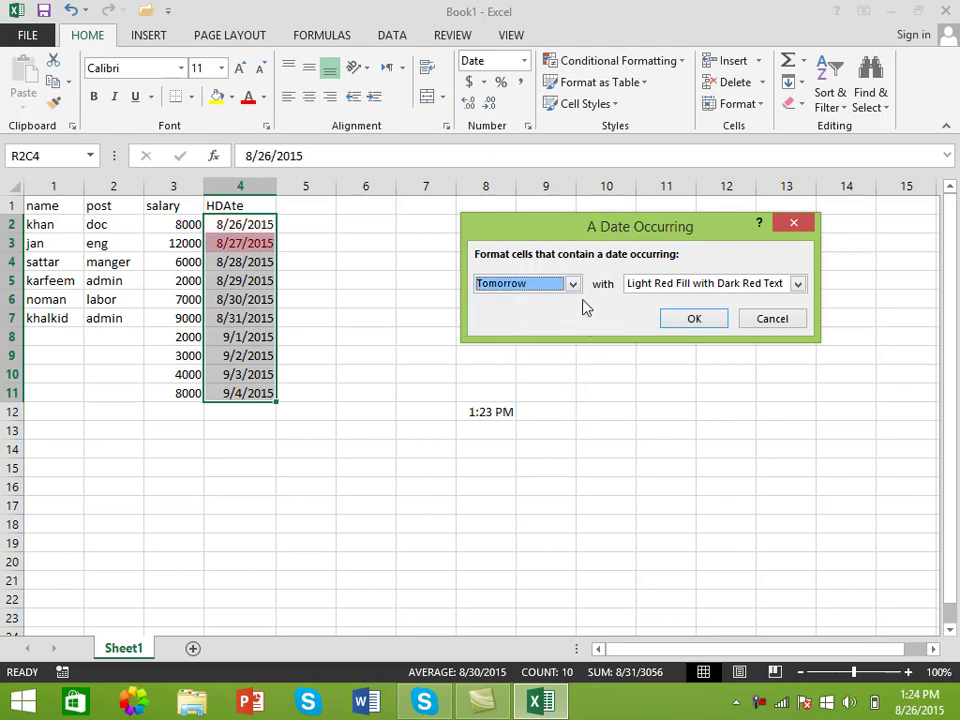
left_click(573, 284)
left_click(538, 338)
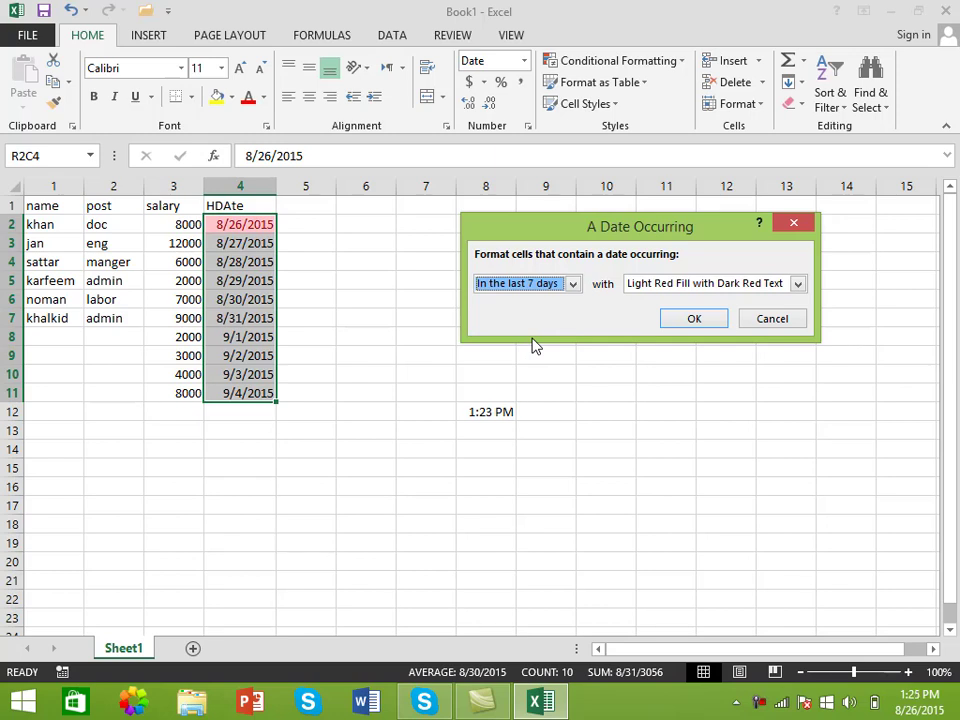
Preview the Last month, This month and Next month periods, then cancel the rule unapplied.
left_click(573, 284)
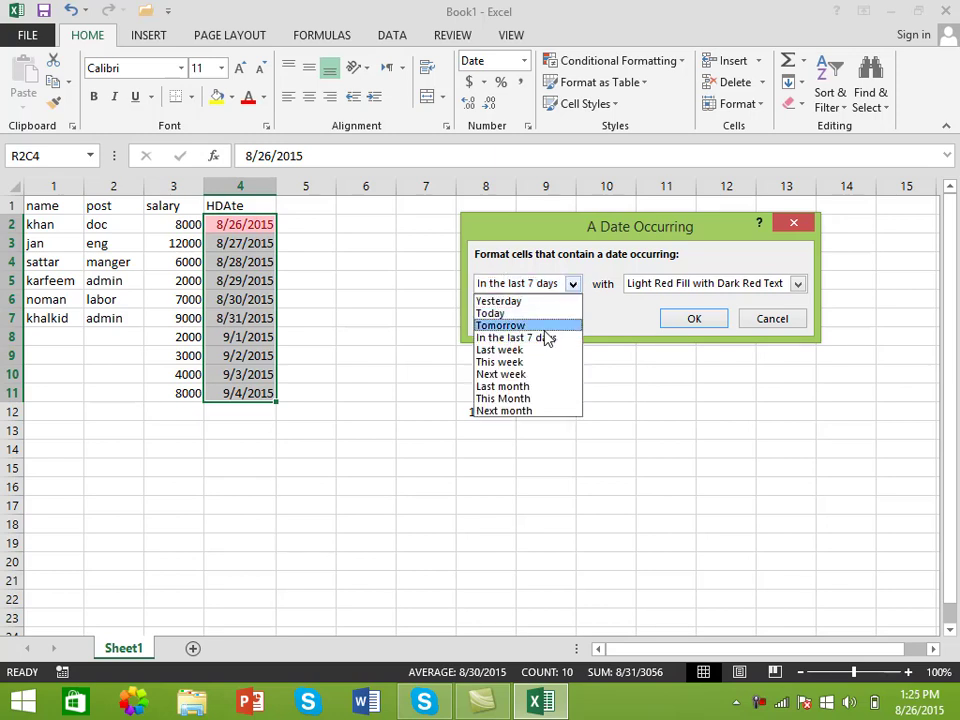
left_click(505, 386)
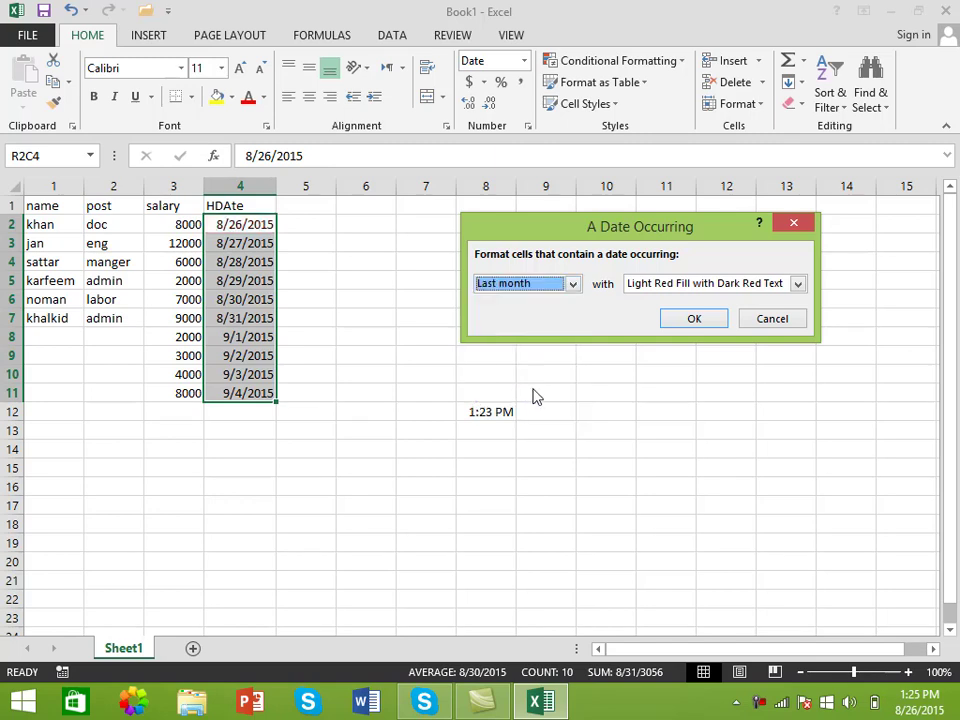
left_click(572, 284)
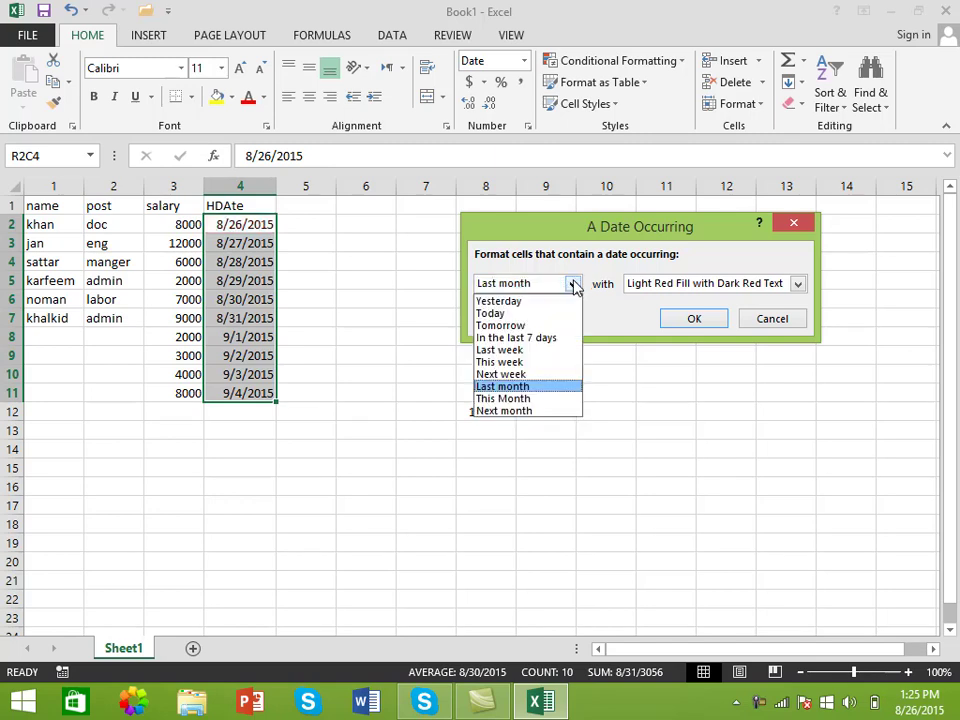
left_click(510, 398)
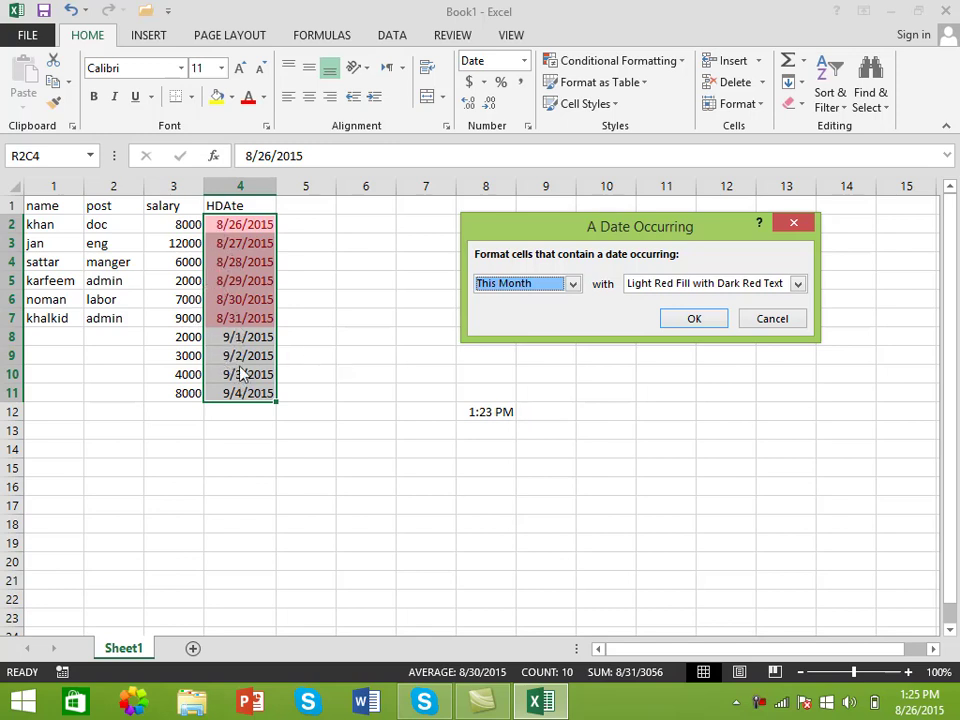
left_click(572, 284)
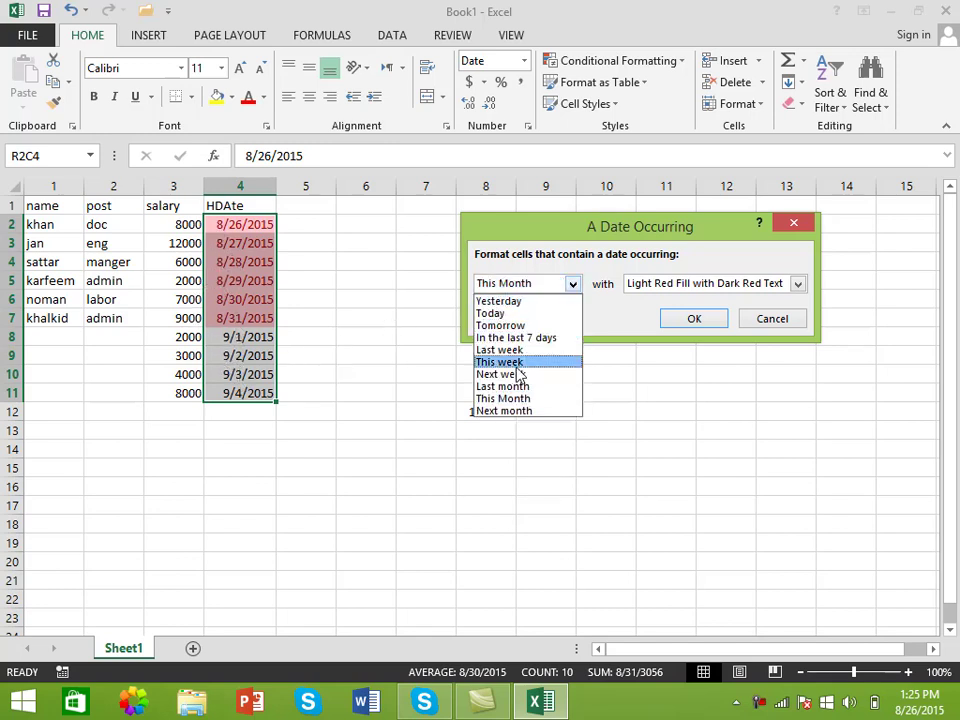
left_click(505, 411)
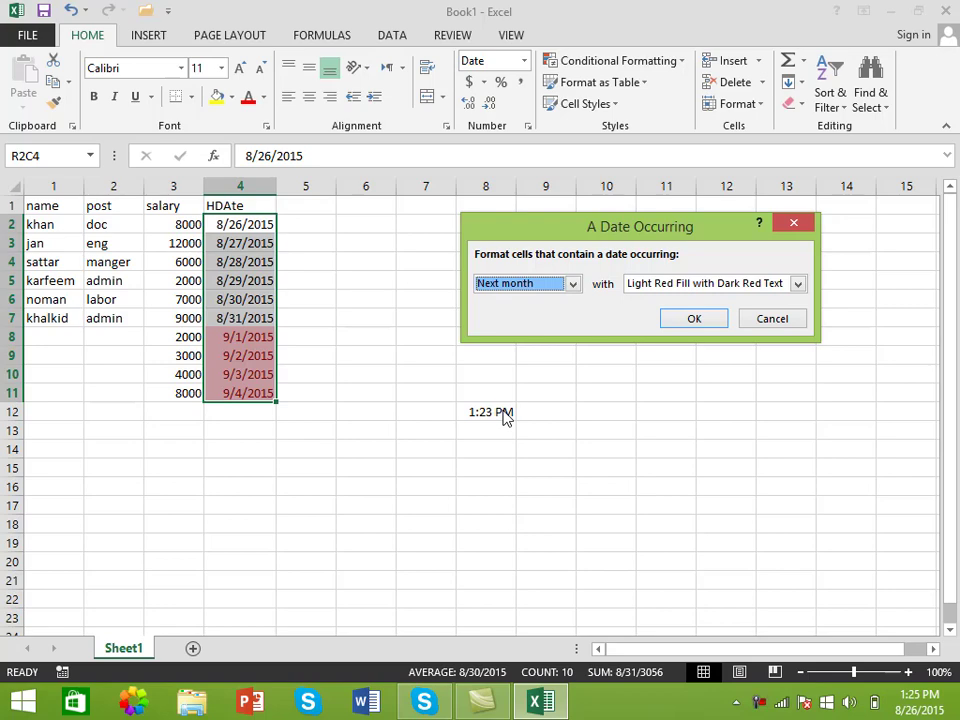
left_click(780, 320)
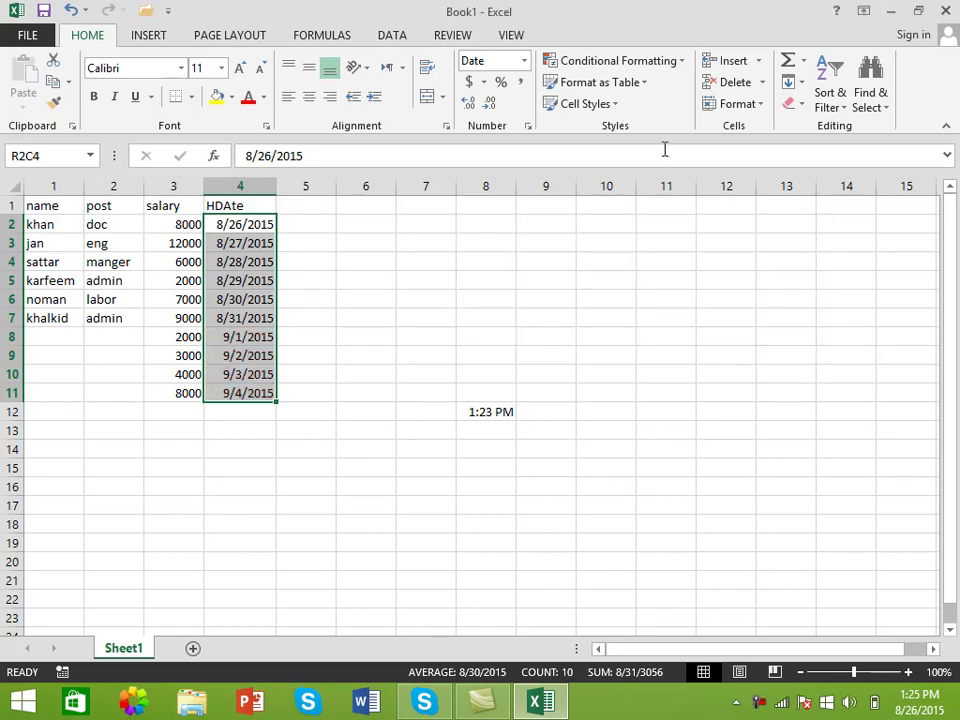
left_click(674, 62)
mouse_move(636, 94)
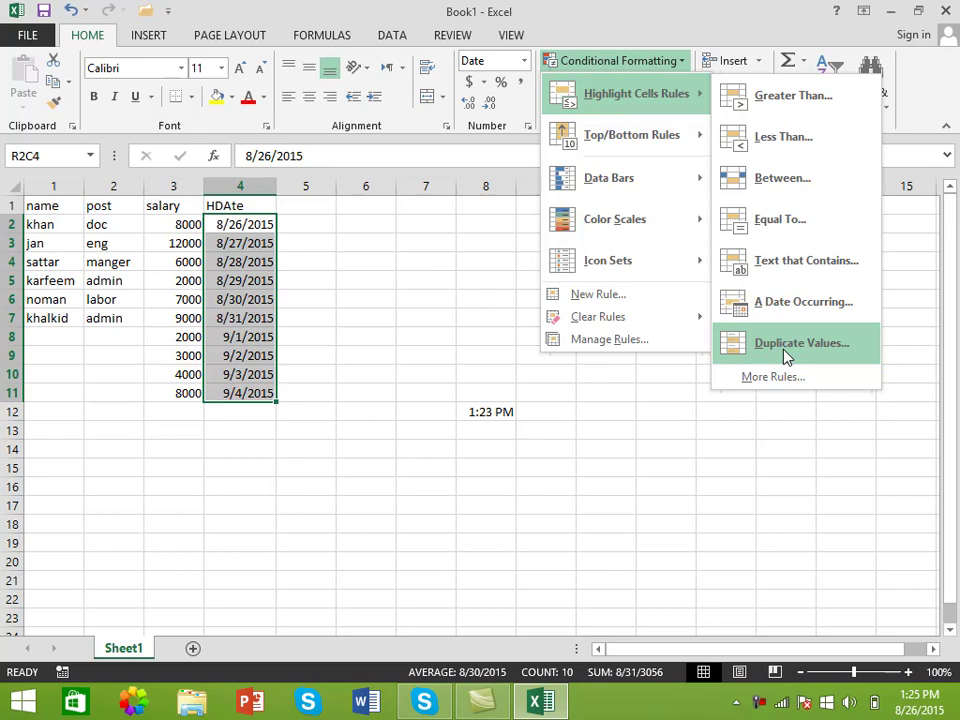
Close the rules list and select the salary values in C2:C12.
left_click(491, 349)
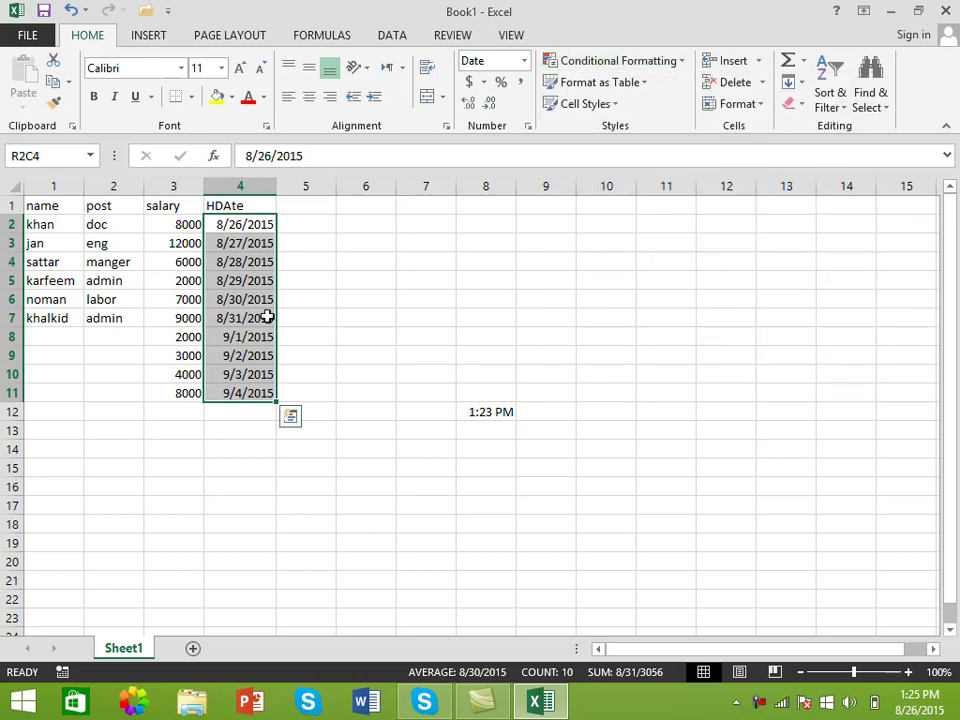
left_click_drag(184, 232, 179, 409)
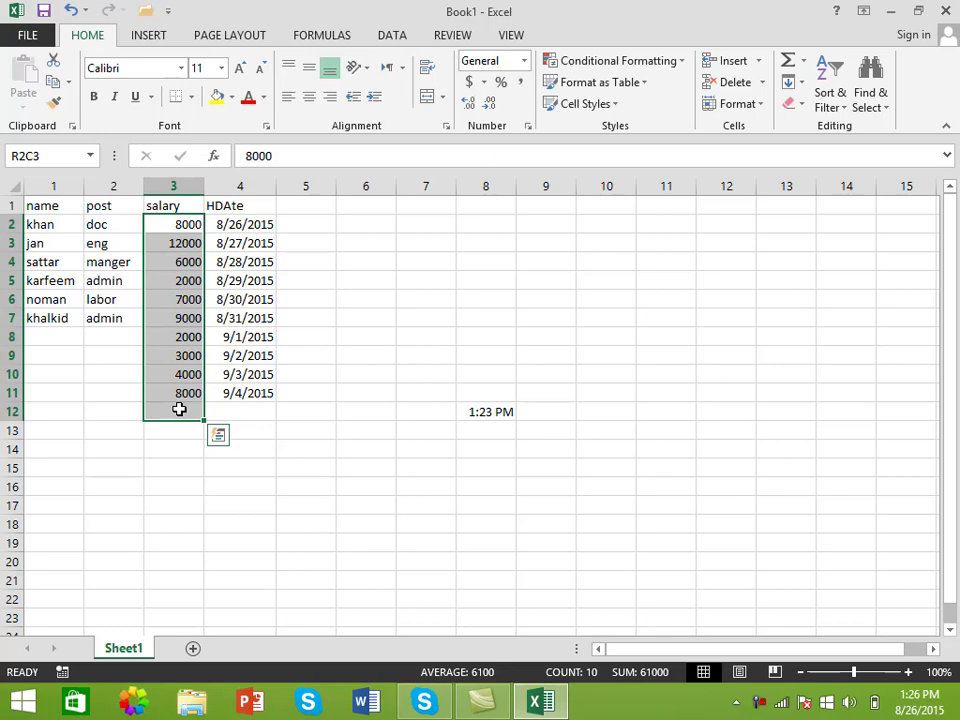
left_click(684, 66)
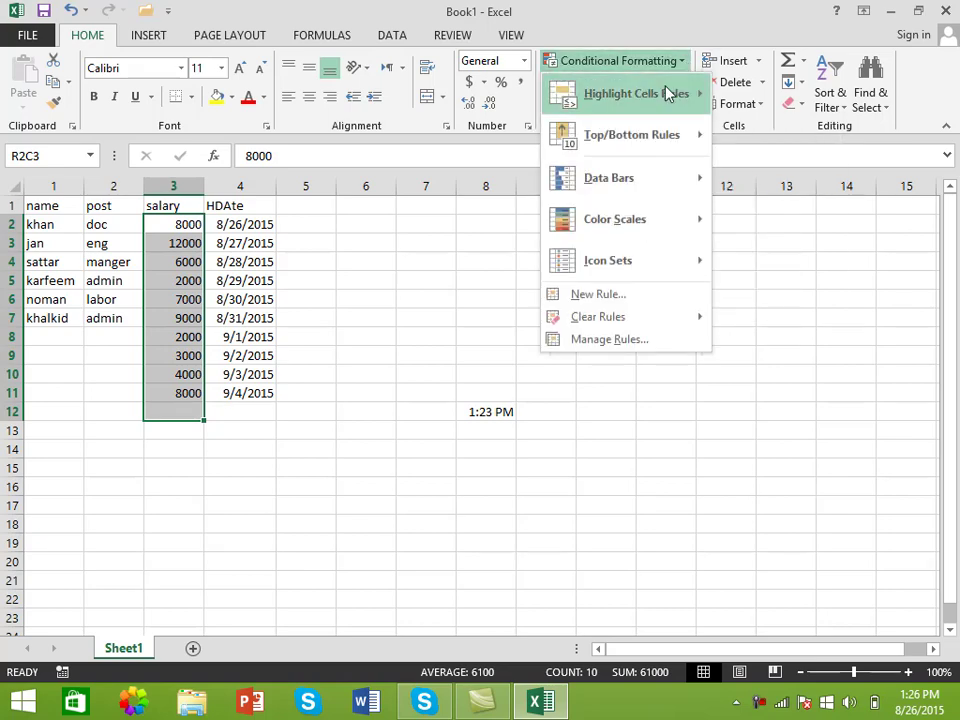
mouse_move(630, 93)
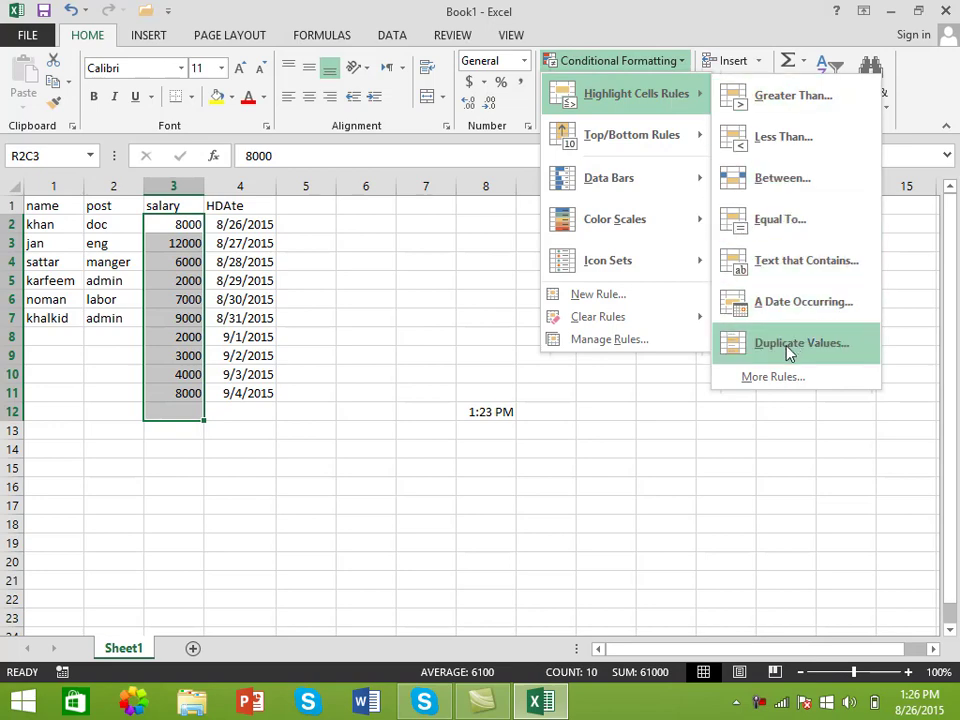
left_click(788, 352)
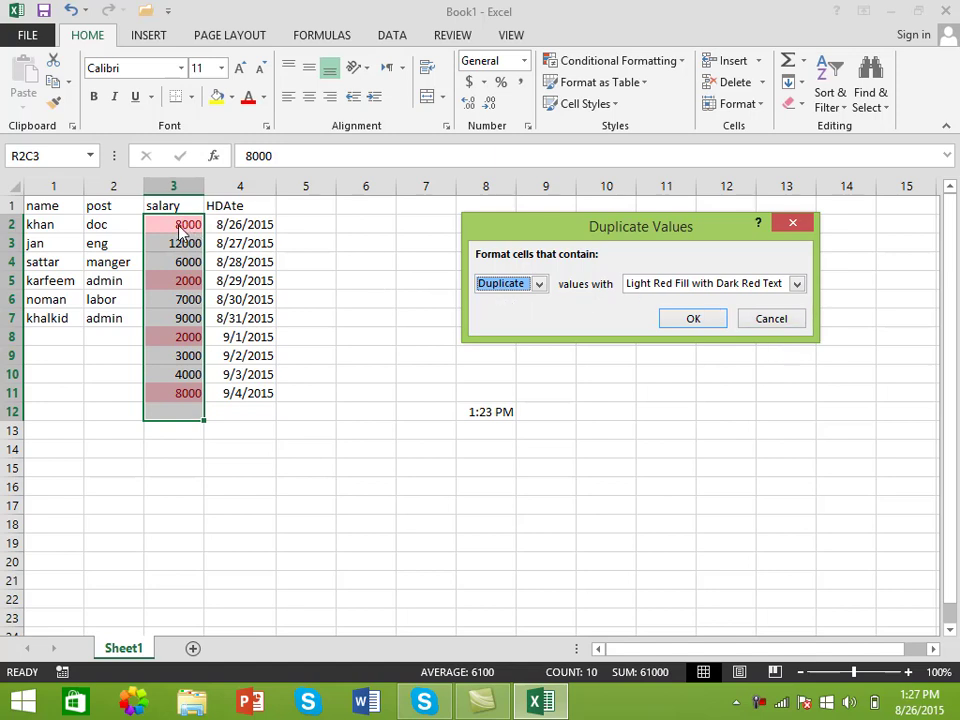
left_click(540, 285)
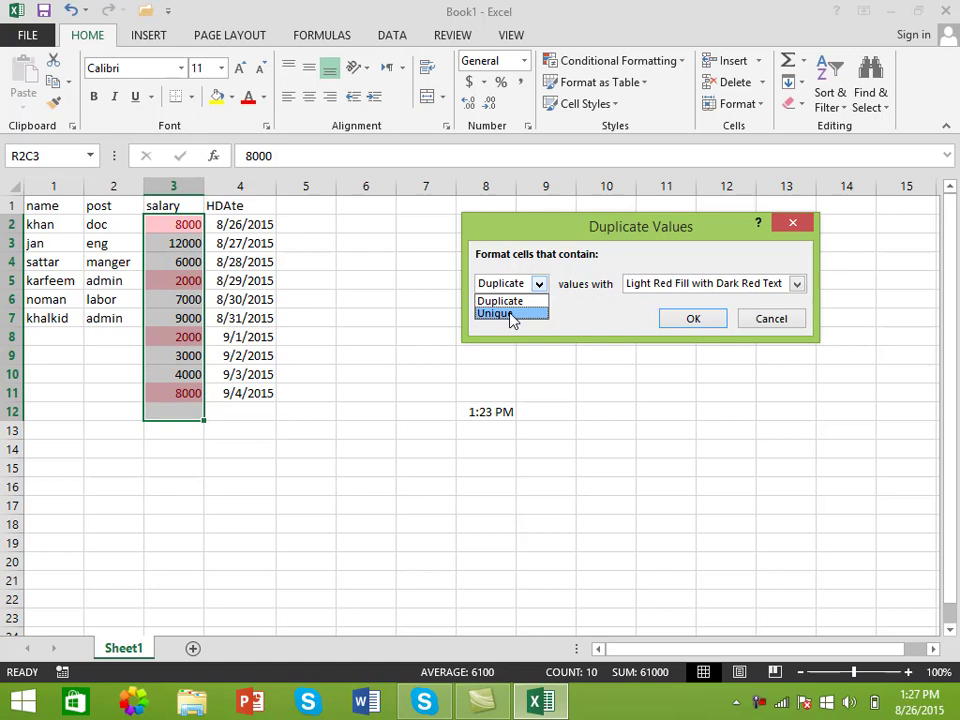
left_click(500, 314)
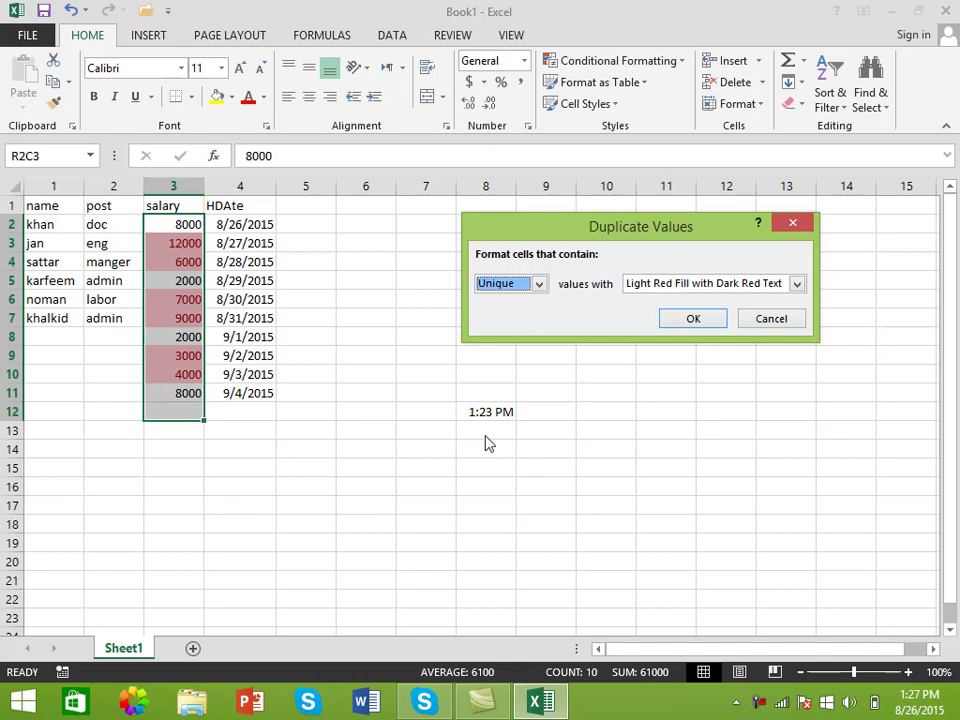
left_click(765, 322)
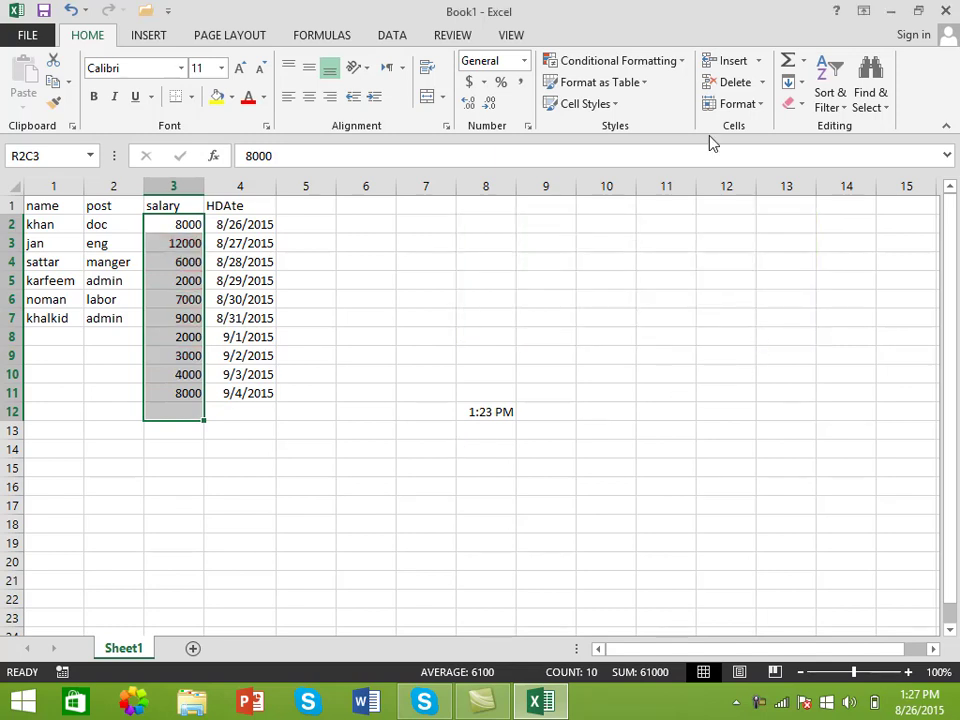
Add the names sattar in A8 and noman in A9, then select the name column.
right_click(670, 66)
left_click(677, 63)
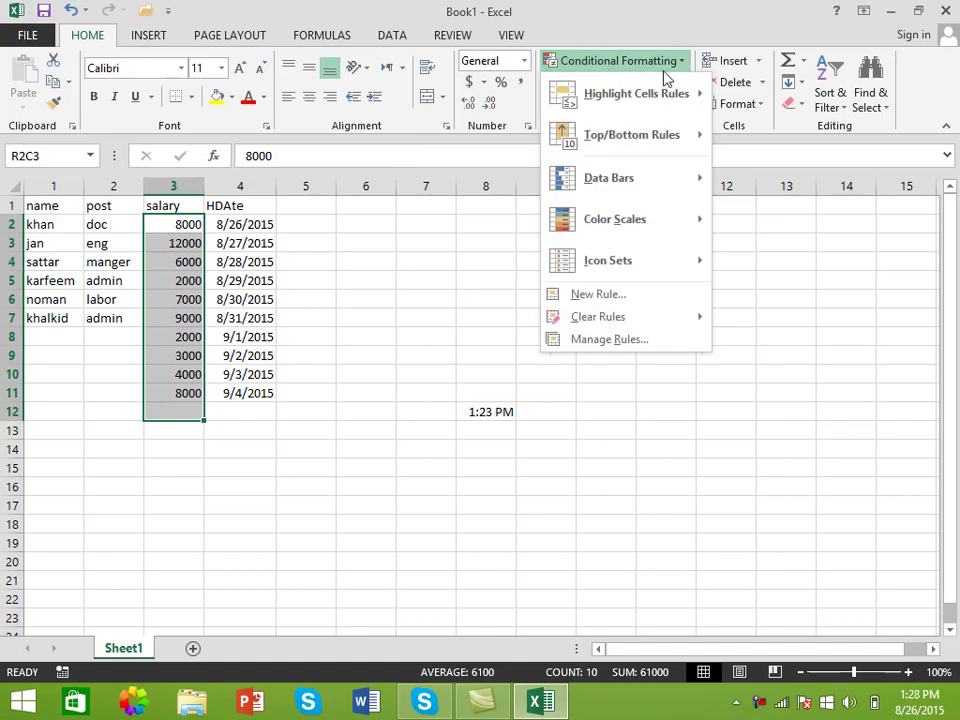
mouse_move(636, 94)
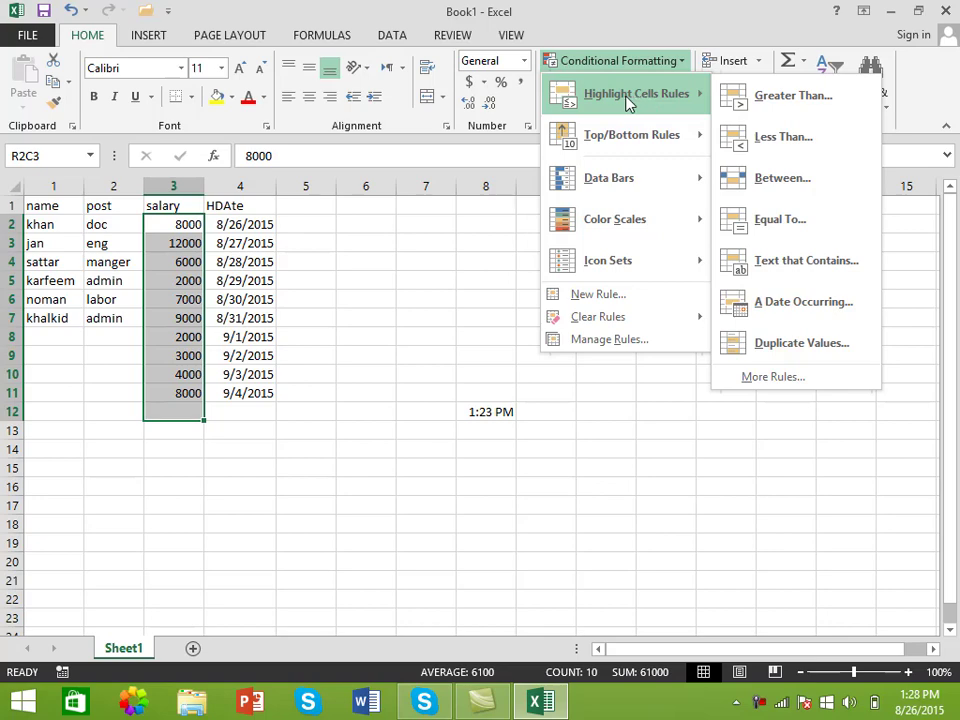
left_click(55, 338)
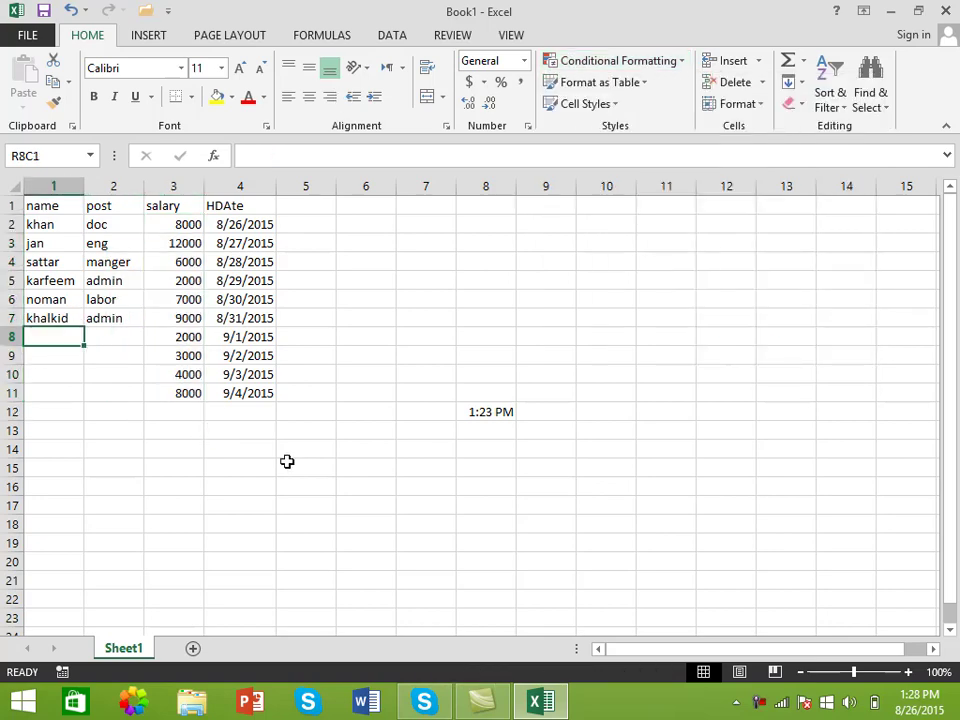
type("sattar")
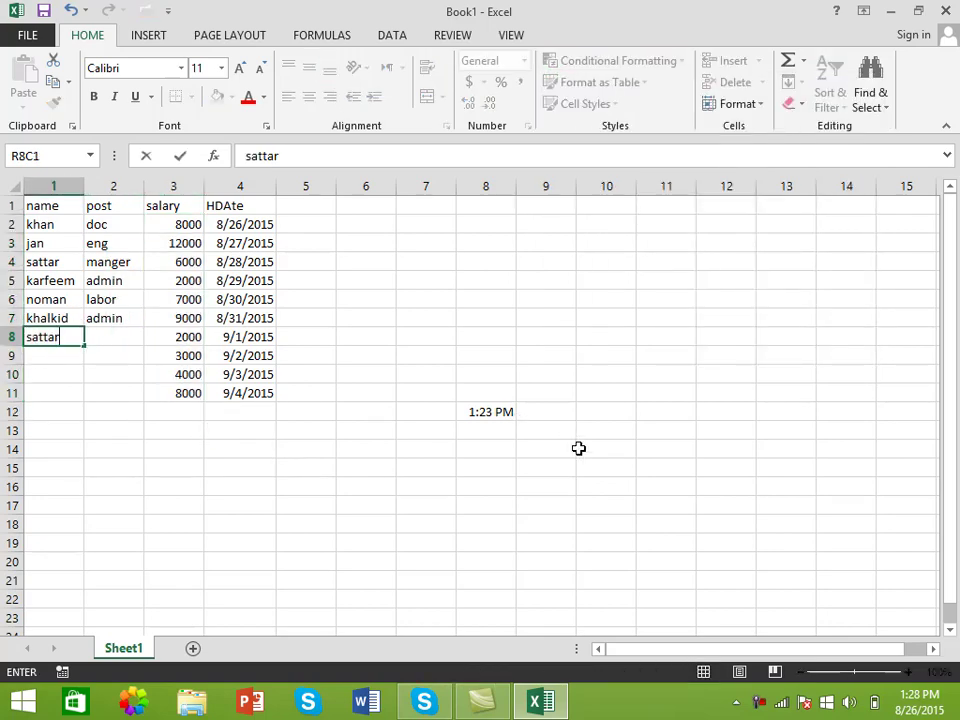
key("Return")
type("noman")
key("Return")
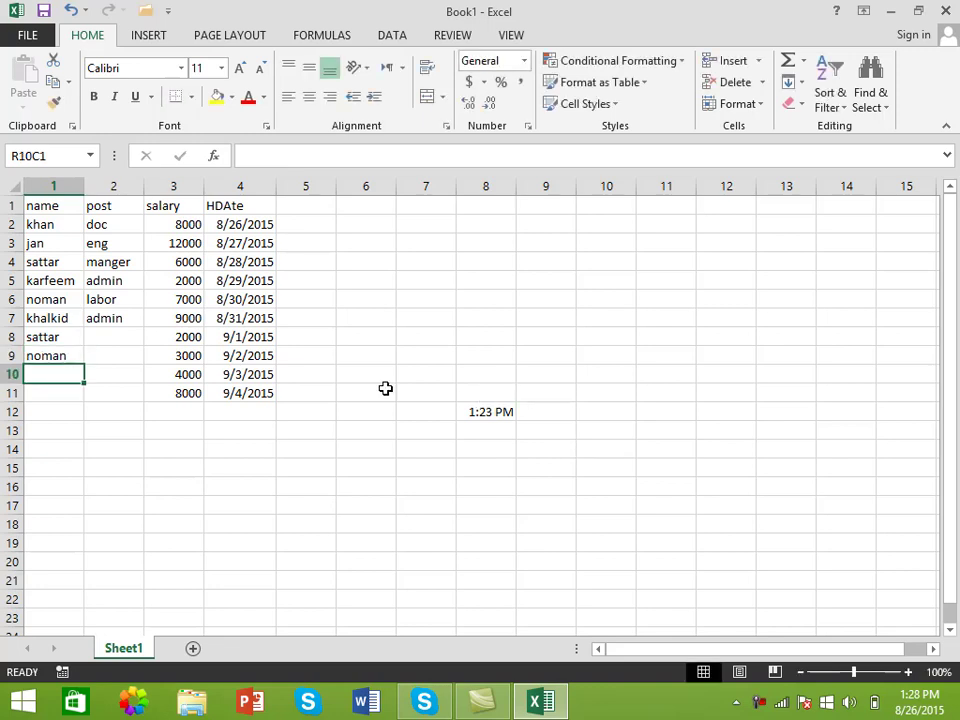
left_click(66, 186)
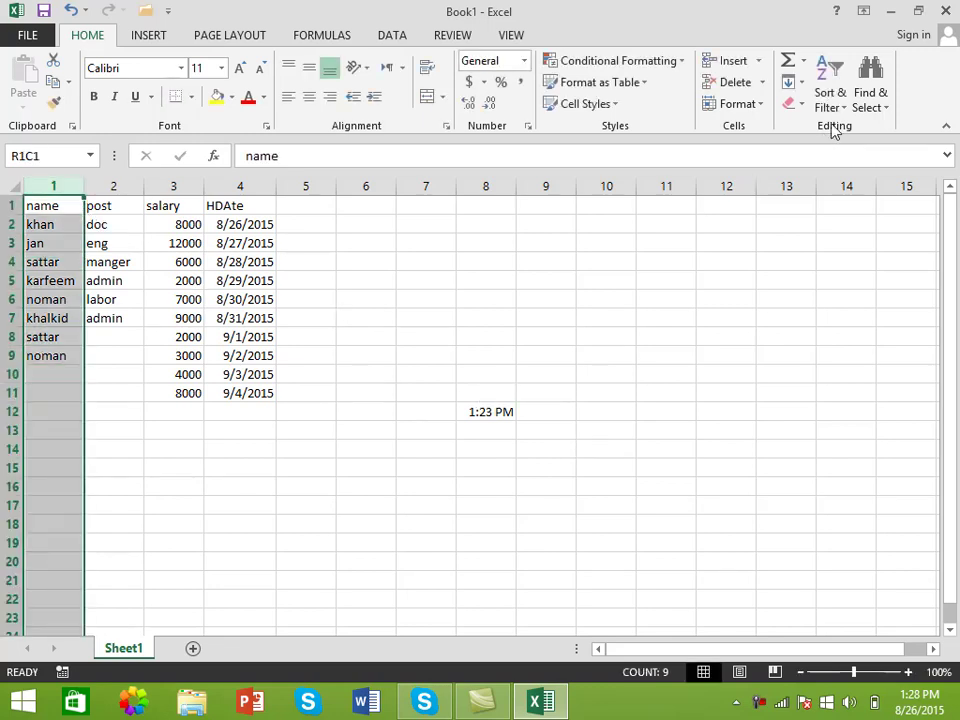
left_click(680, 62)
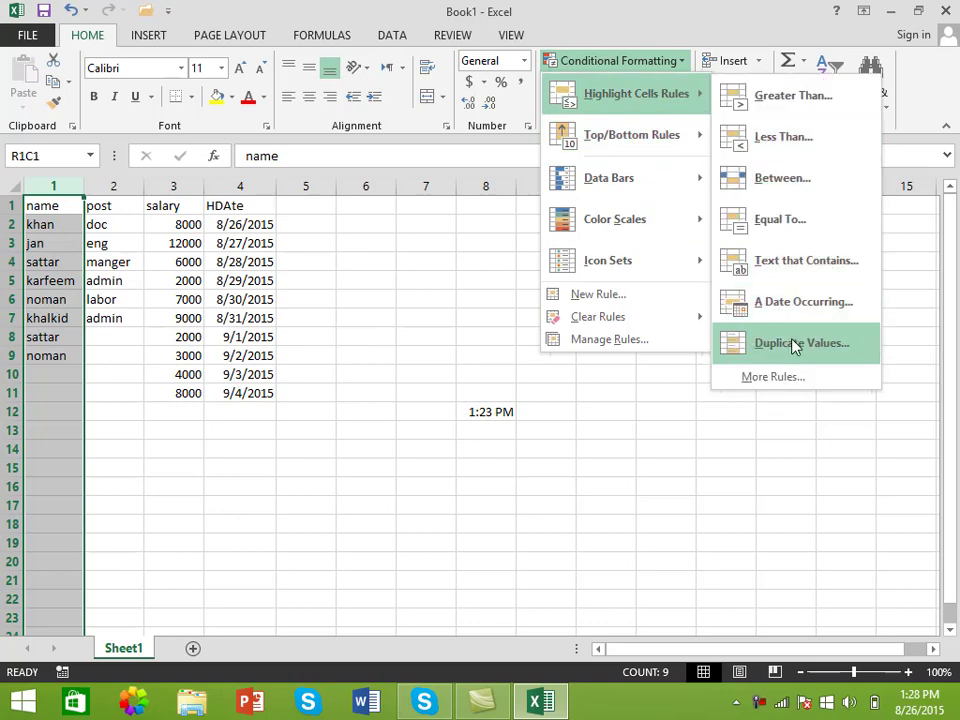
left_click(792, 343)
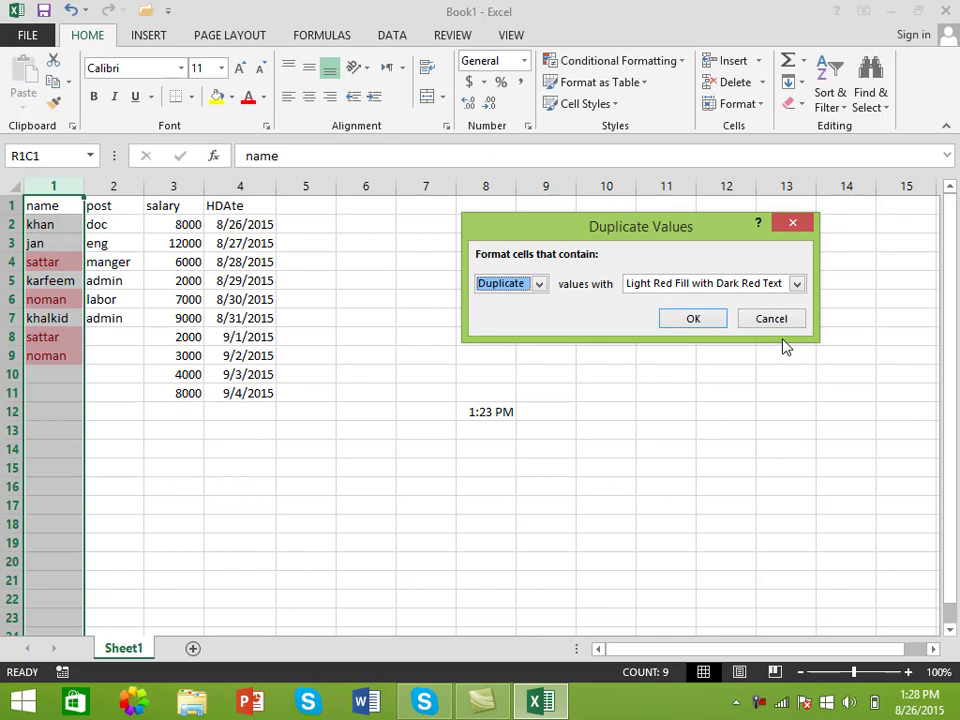
key("Escape")
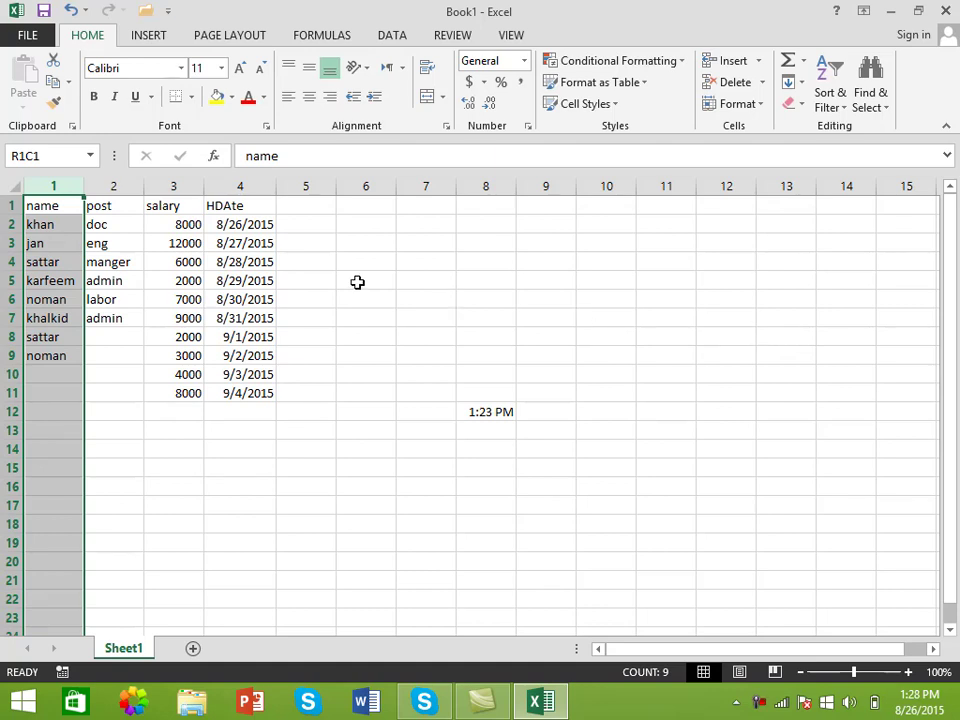
Select the salary cells C2 through C16.
left_click(680, 62)
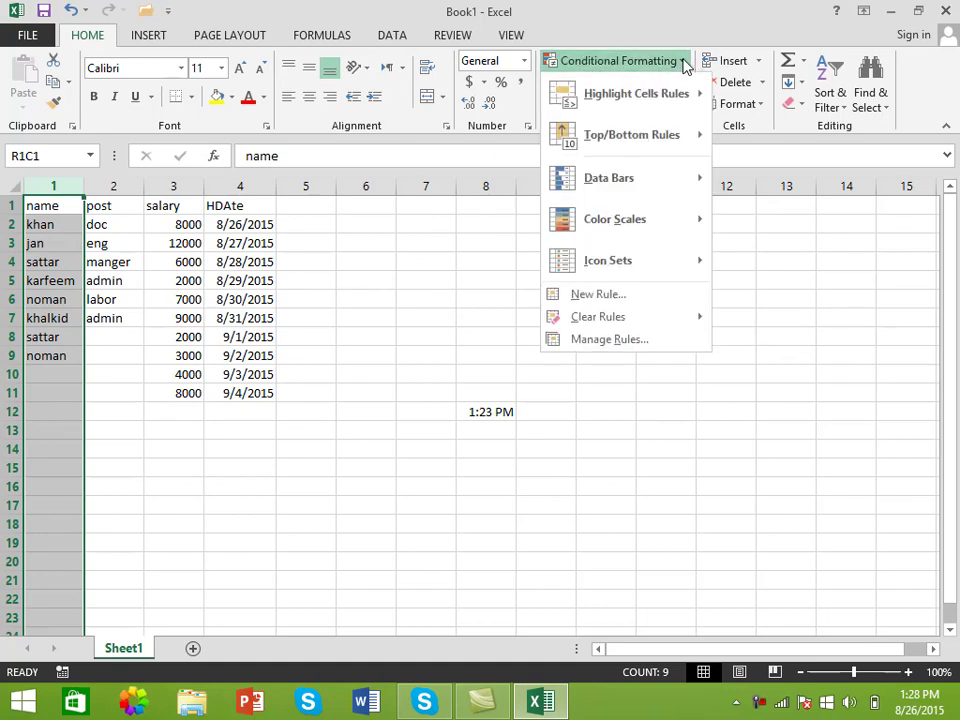
mouse_move(630, 135)
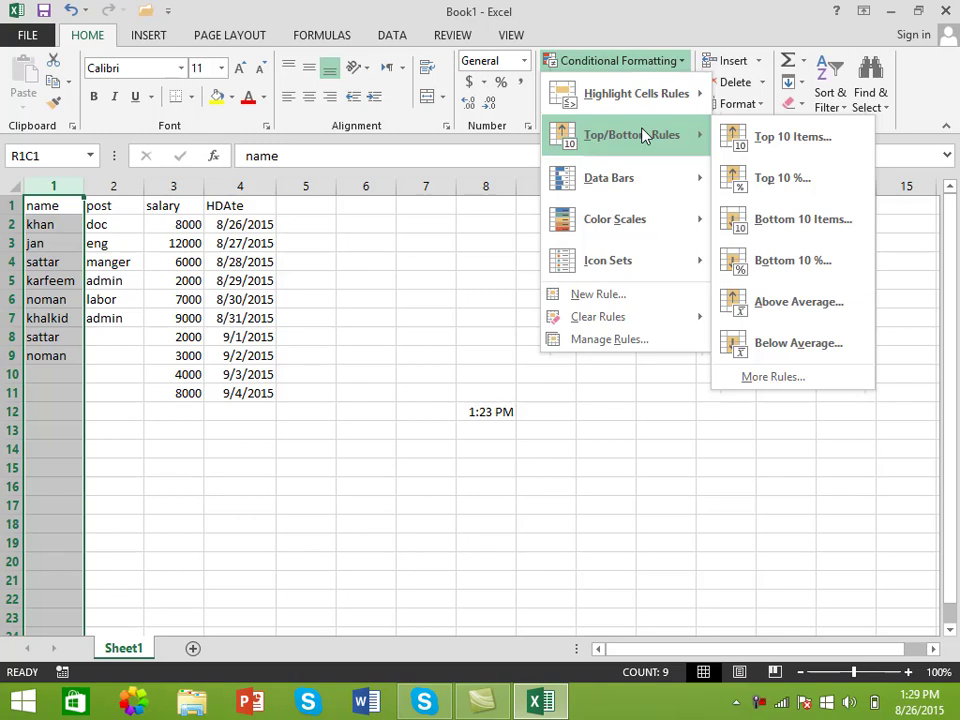
left_click(186, 220)
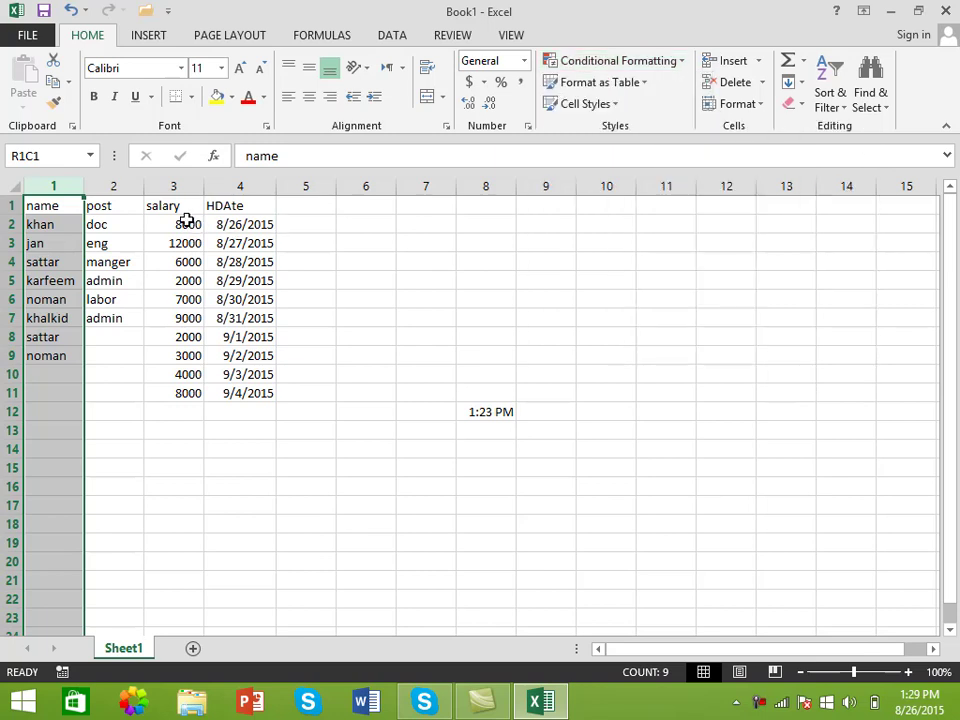
left_click_drag(178, 223, 150, 479)
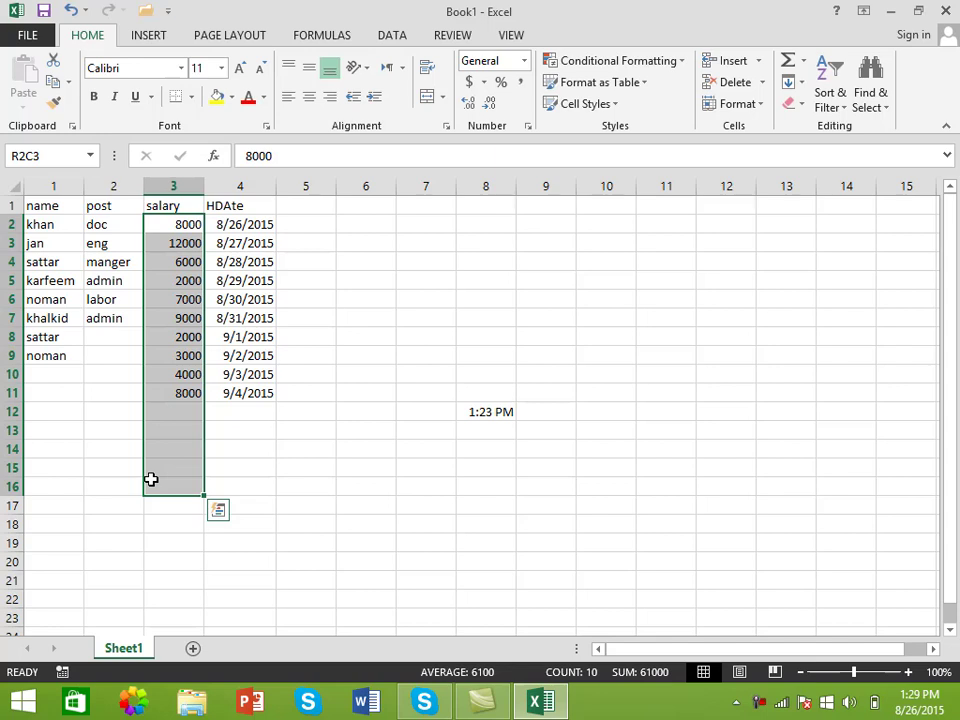
left_click(668, 64)
mouse_move(630, 135)
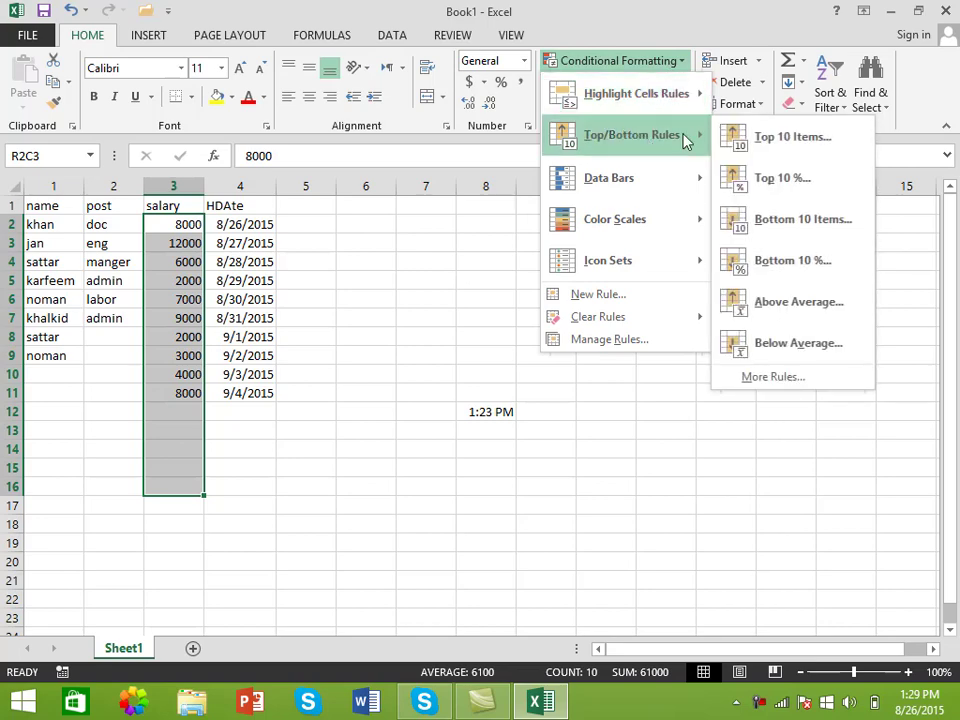
left_click(744, 138)
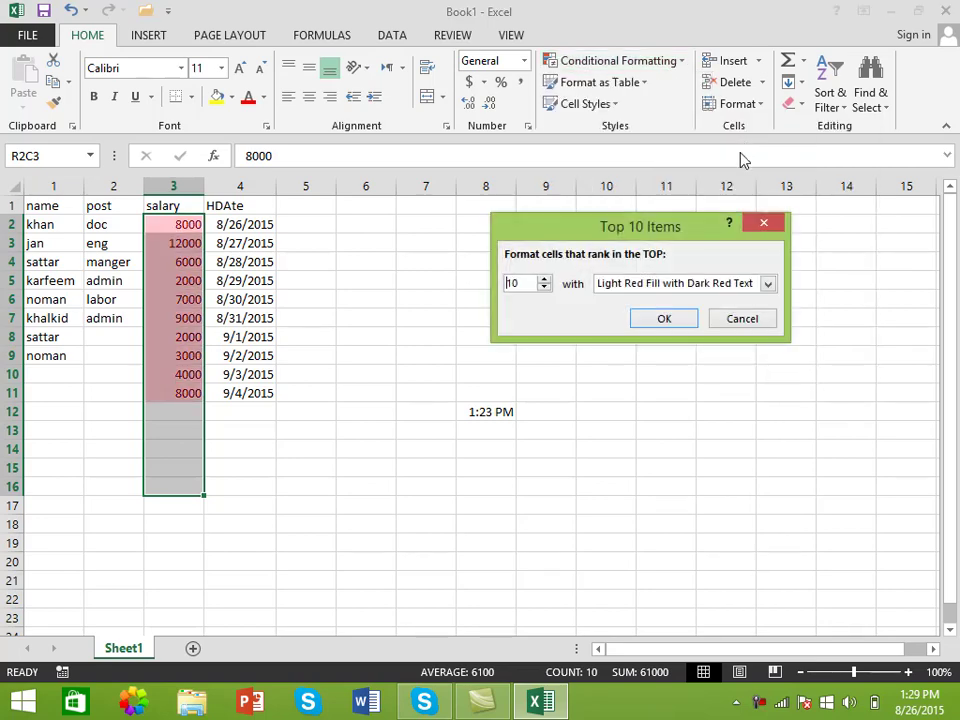
left_click(544, 288)
left_click(544, 288)
left_click(544, 288)
left_click(544, 288)
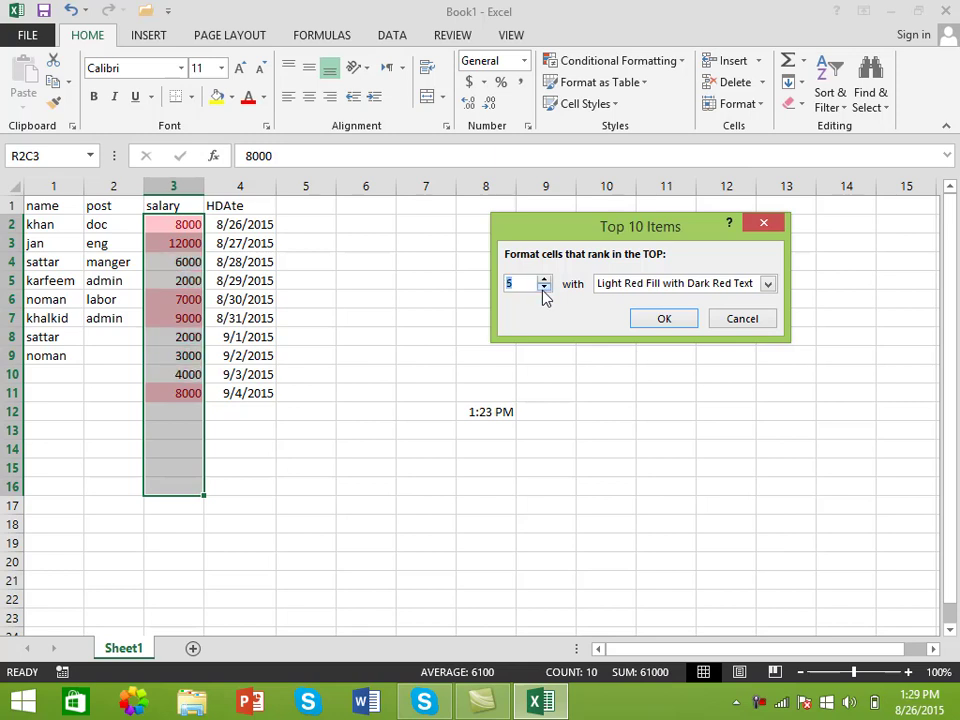
left_click(544, 288)
left_click(544, 288)
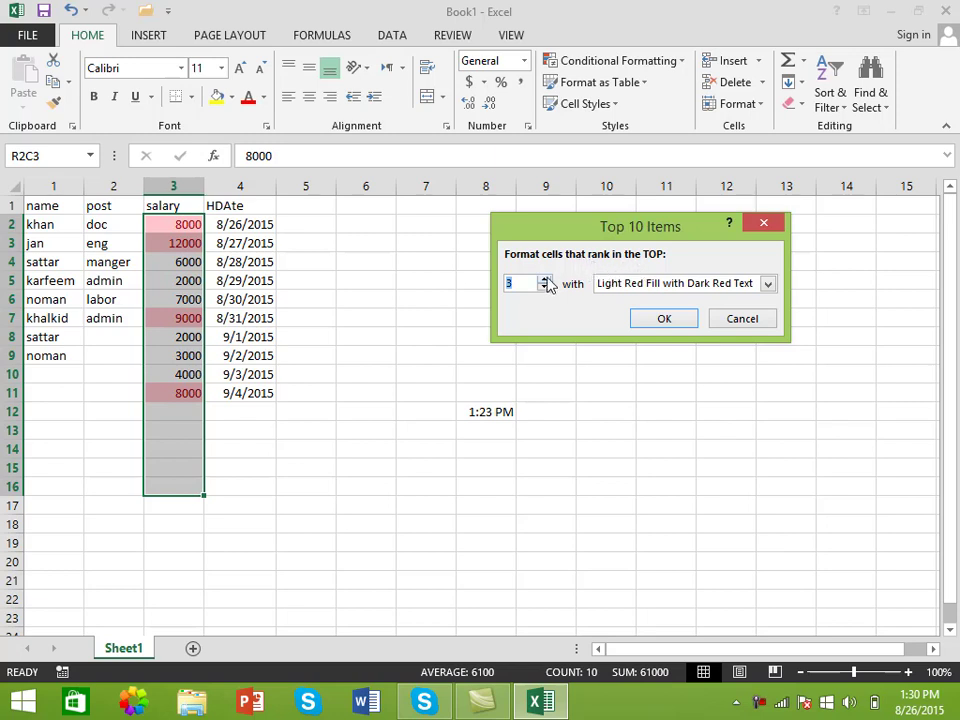
left_click(742, 318)
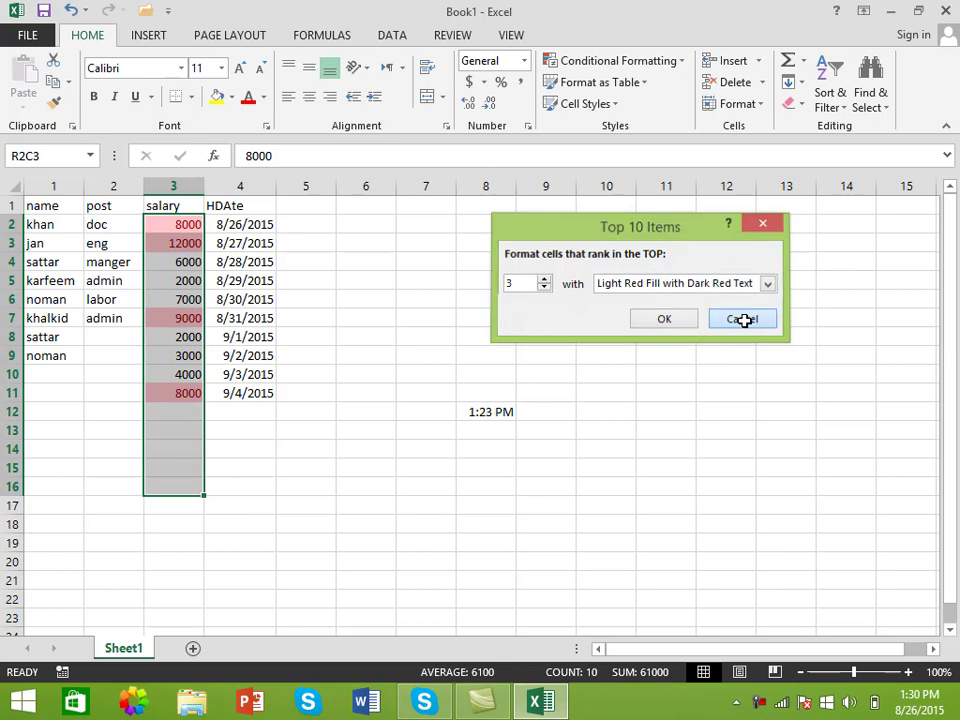
Try a Bottom Items rule set to 3 on the salaries, then close it without applying.
left_click(684, 62)
mouse_move(631, 135)
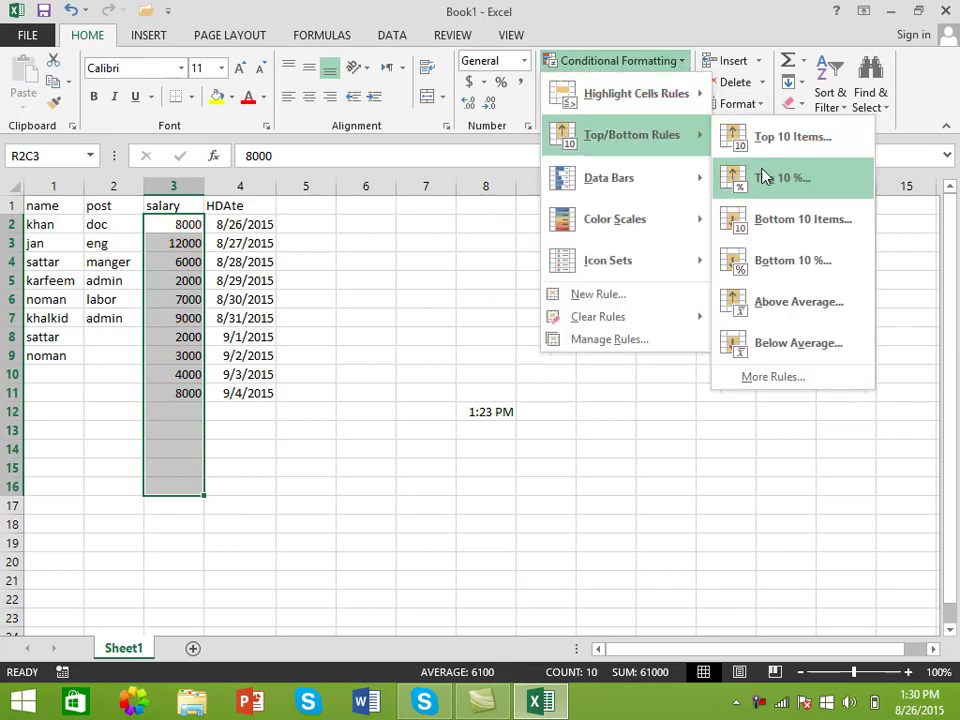
left_click(788, 224)
left_click(544, 280)
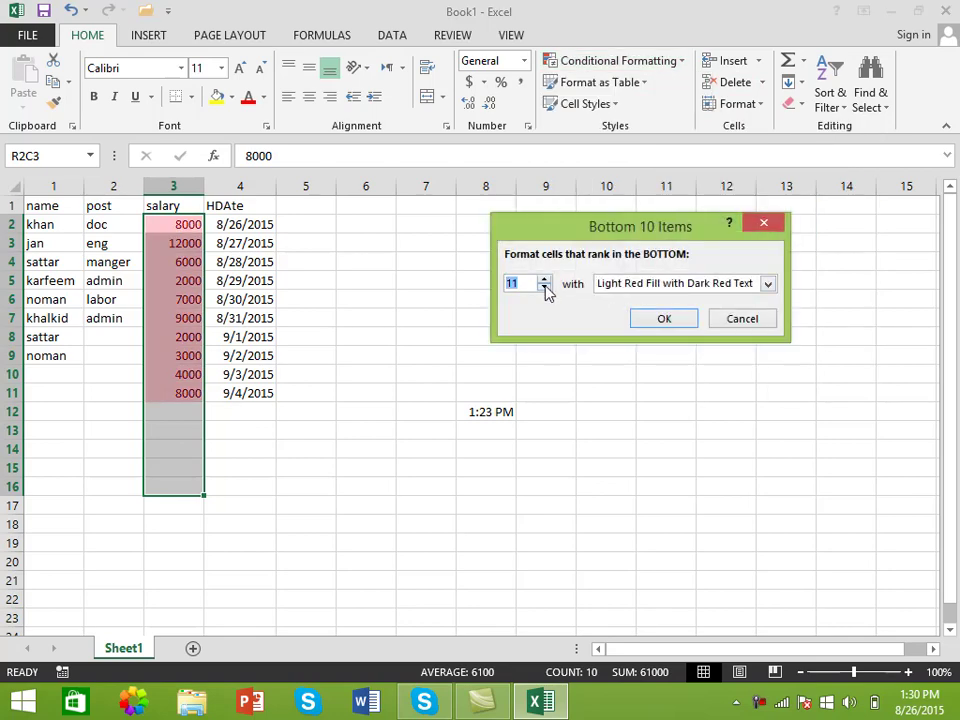
left_click(544, 288)
left_click(544, 288)
left_click(544, 288)
left_click(544, 288)
left_click(544, 288)
left_click(544, 288)
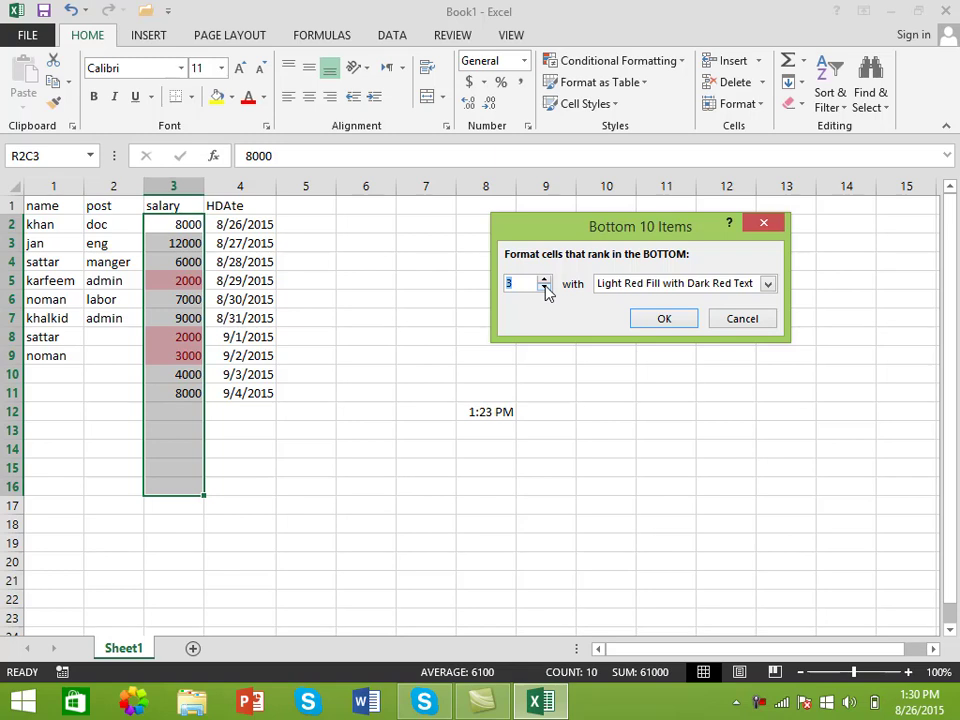
left_click(763, 222)
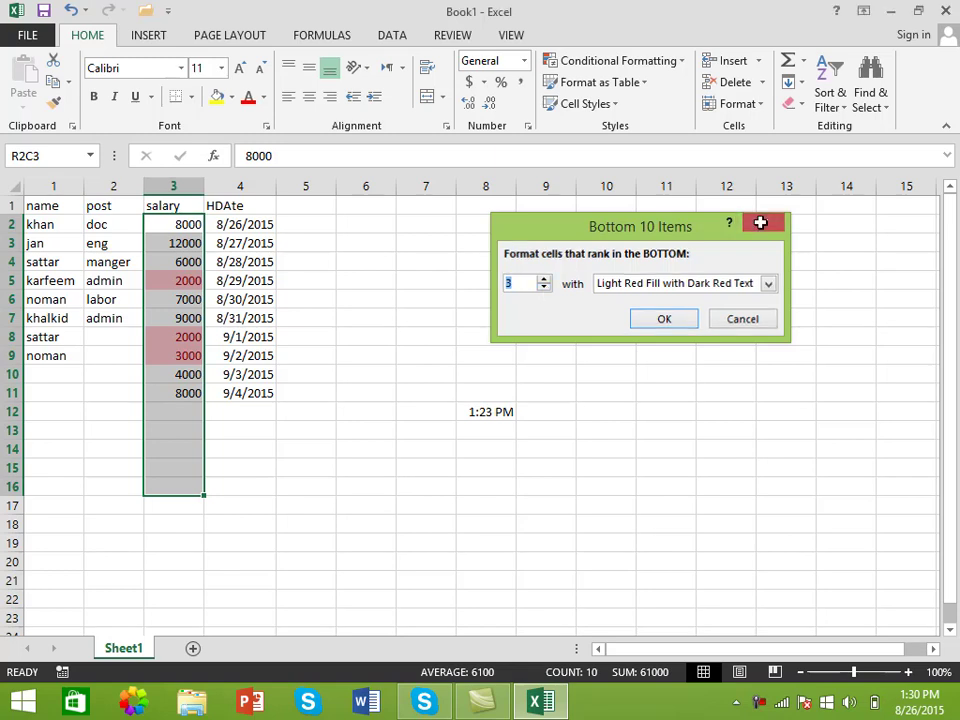
left_click(683, 64)
mouse_move(631, 135)
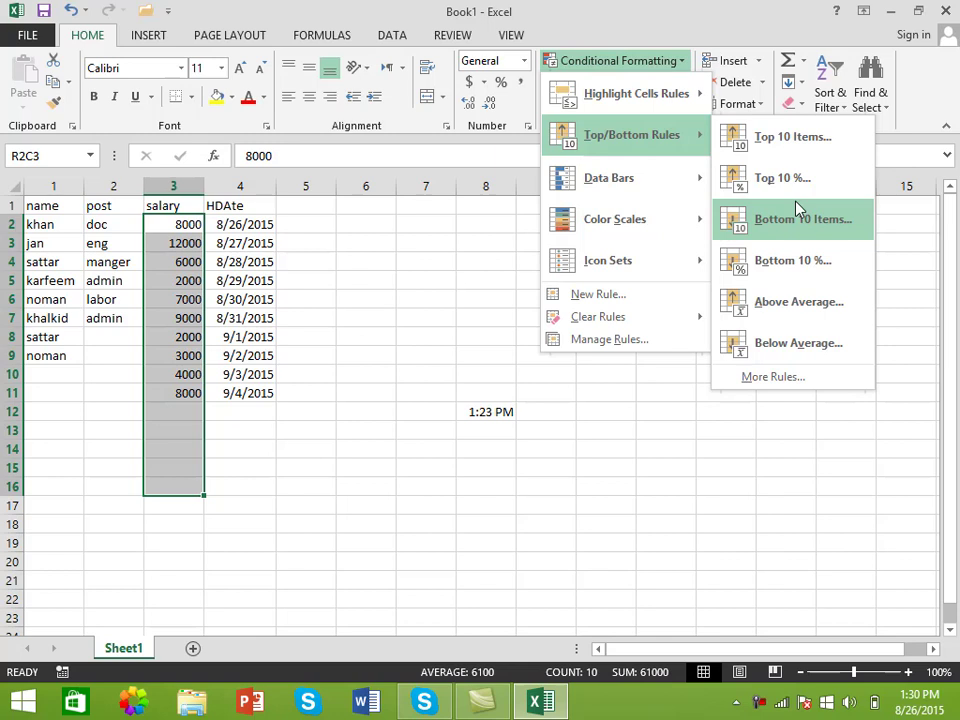
Set the Top 10 % rule to 20%, previewing 12000 and 9000 in light red, then cancel.
left_click(790, 178)
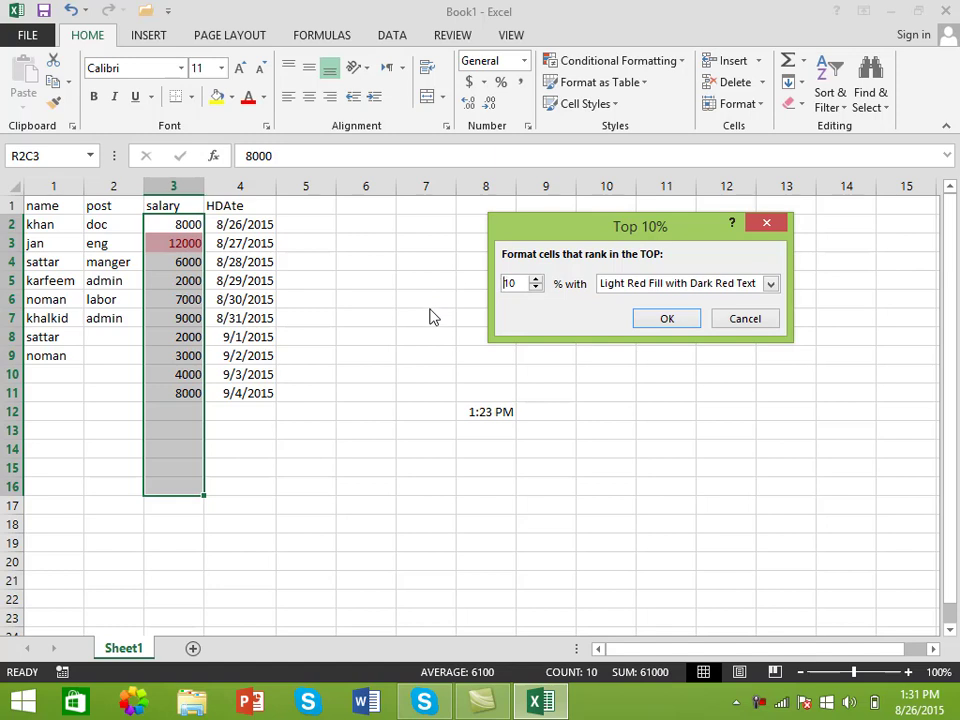
left_click(535, 280)
left_click(535, 280)
left_click(535, 281)
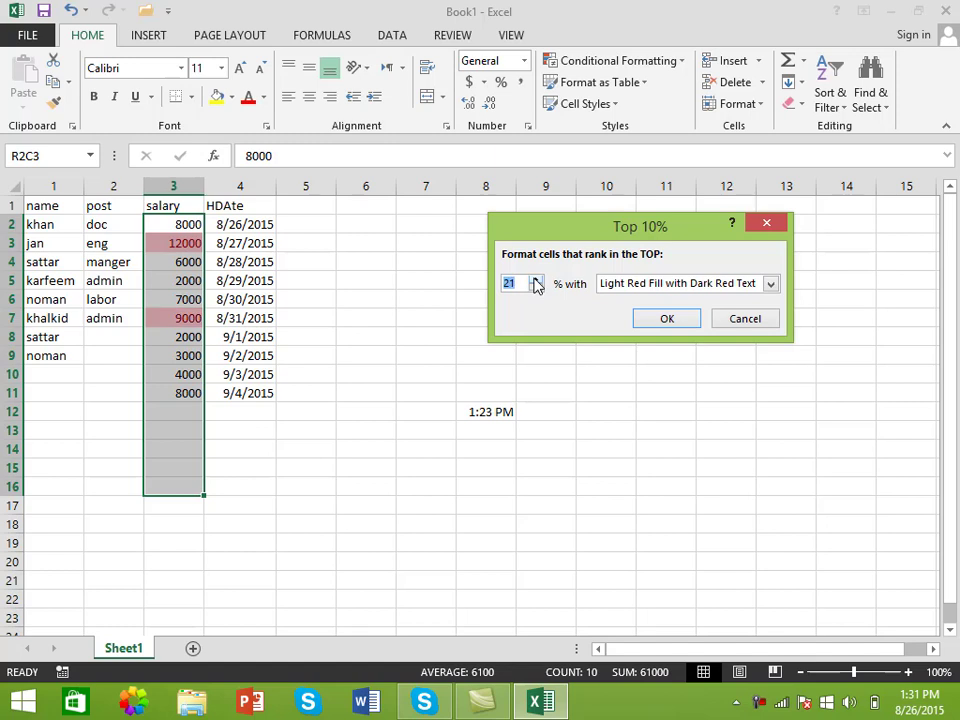
left_click(536, 290)
left_click(536, 290)
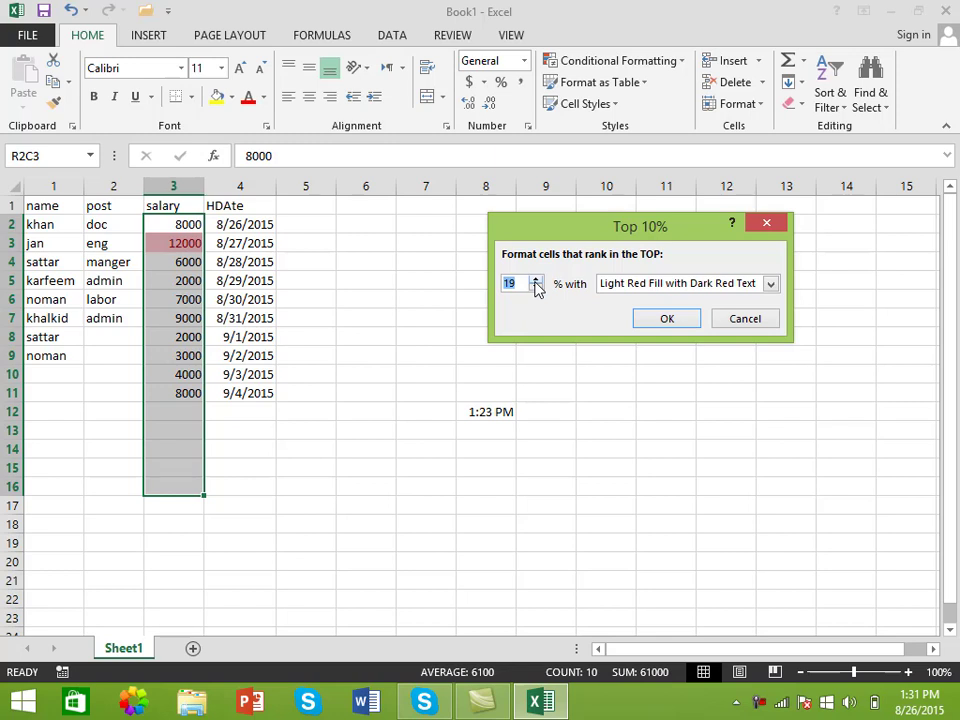
left_click(536, 282)
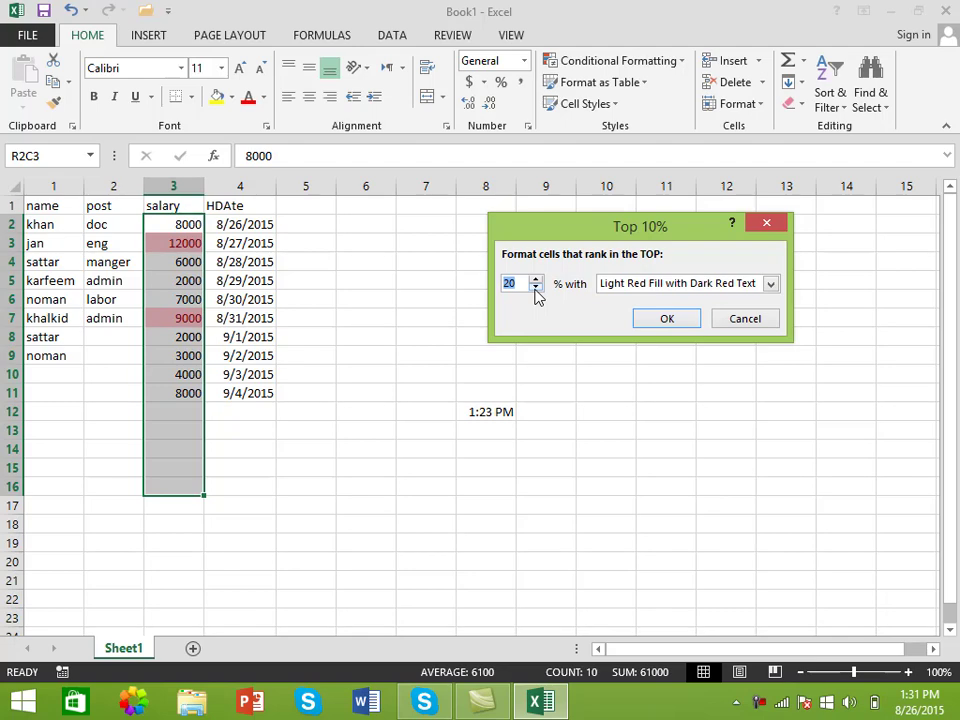
left_click(744, 320)
Preview Above Average on the salaries, marking 8000, 12000, 7000 and 9000, then cancel.
left_click(684, 66)
mouse_move(631, 135)
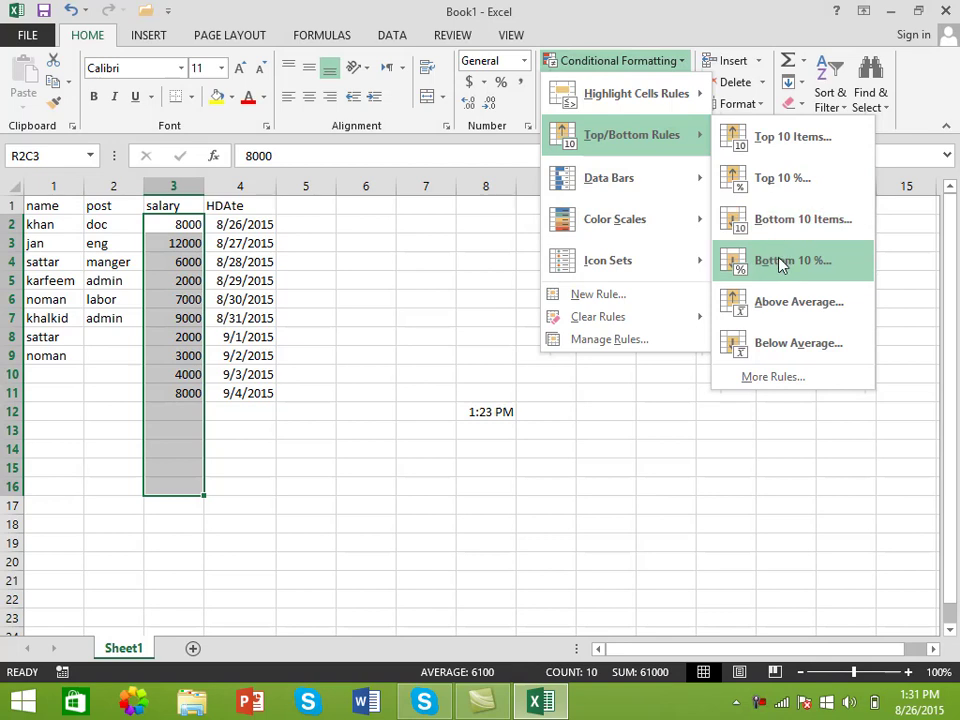
left_click(790, 309)
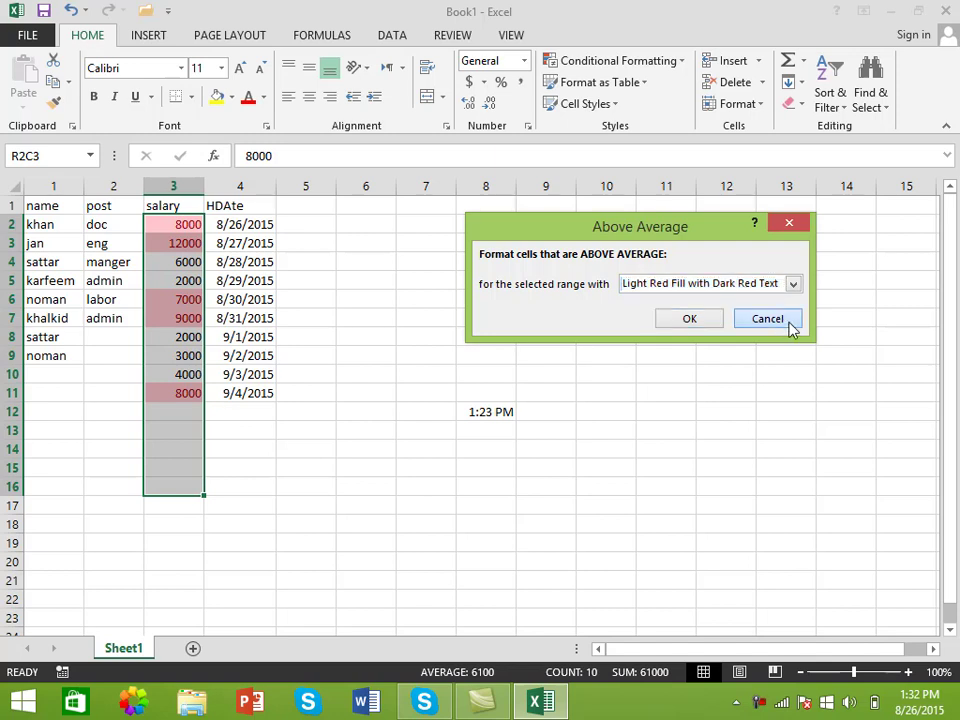
left_click(790, 321)
Preview Below Average light-red highlighting on salaries 6000, 2000, 2000, 3000 and 4000, then cancel it.
left_click(678, 68)
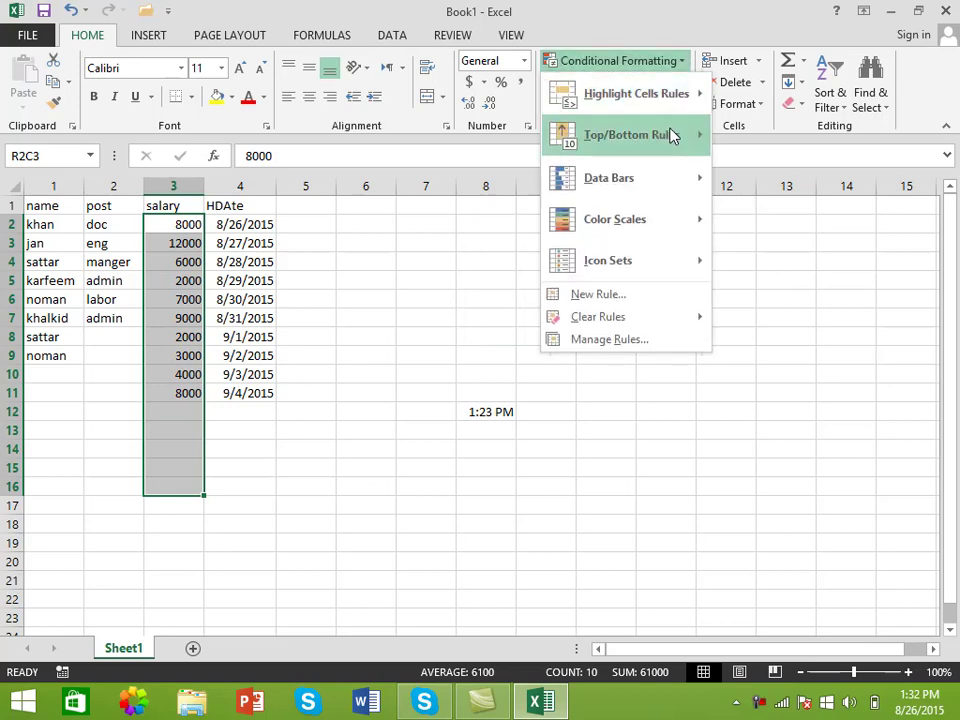
mouse_move(631, 135)
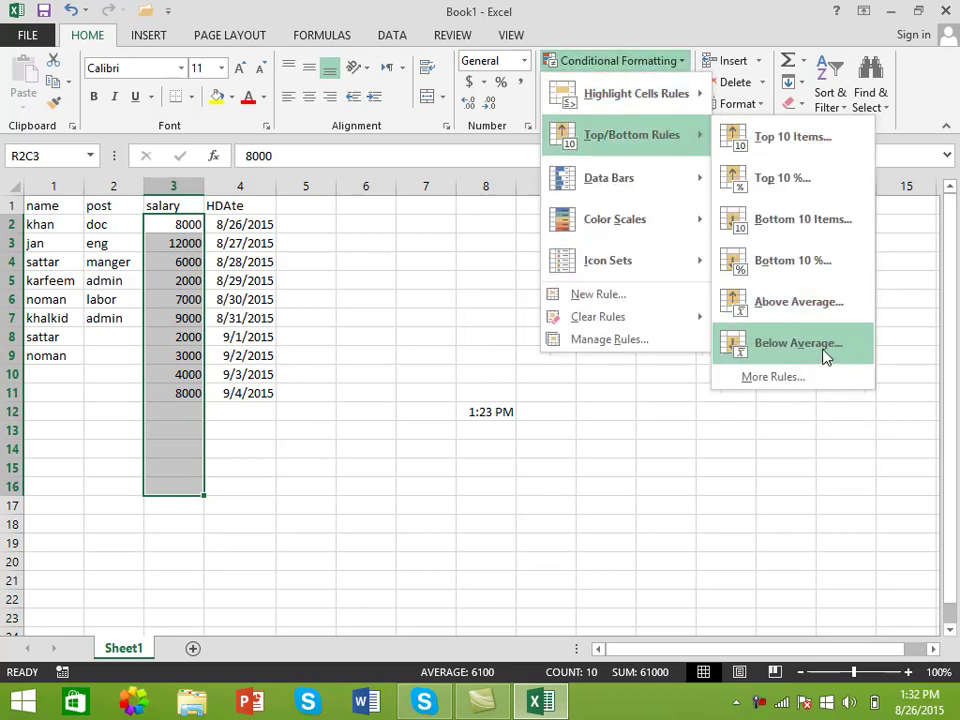
left_click(825, 350)
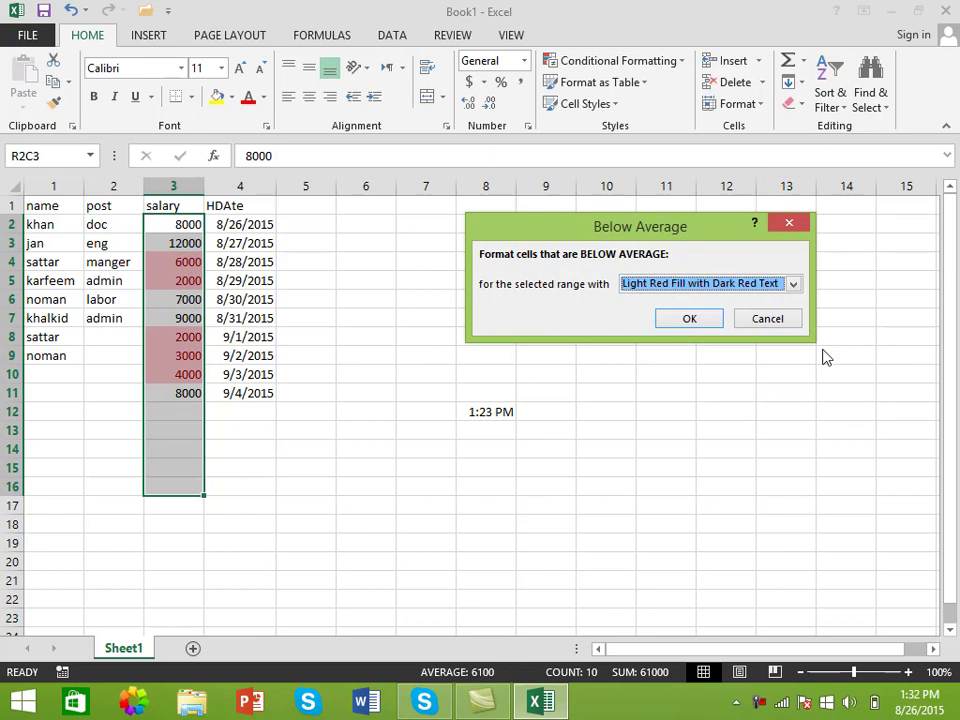
left_click(787, 324)
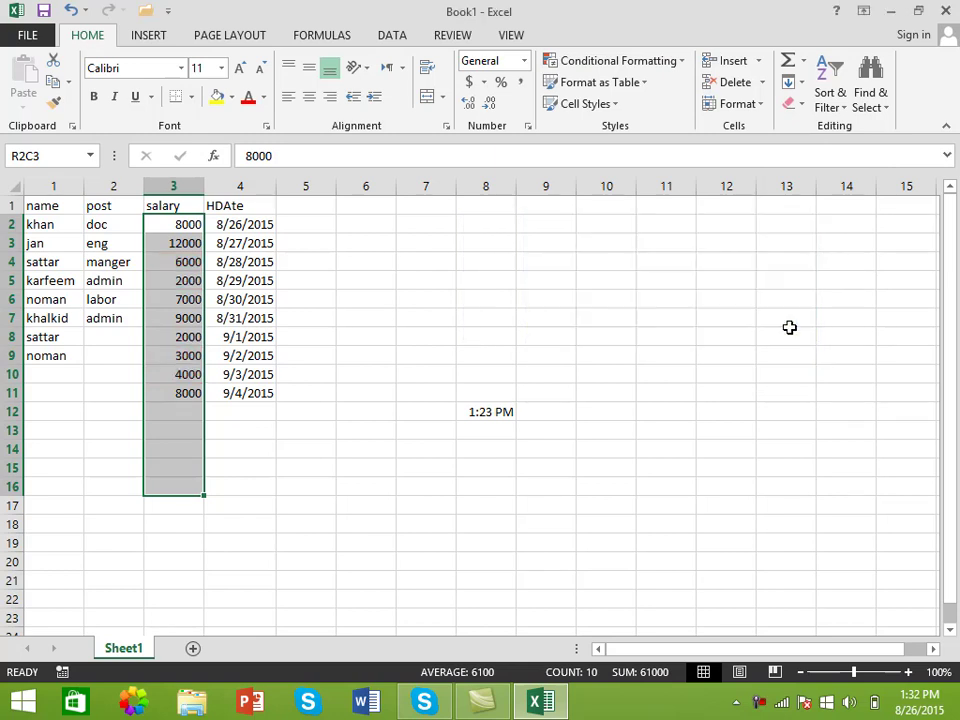
left_click(675, 62)
mouse_move(610, 178)
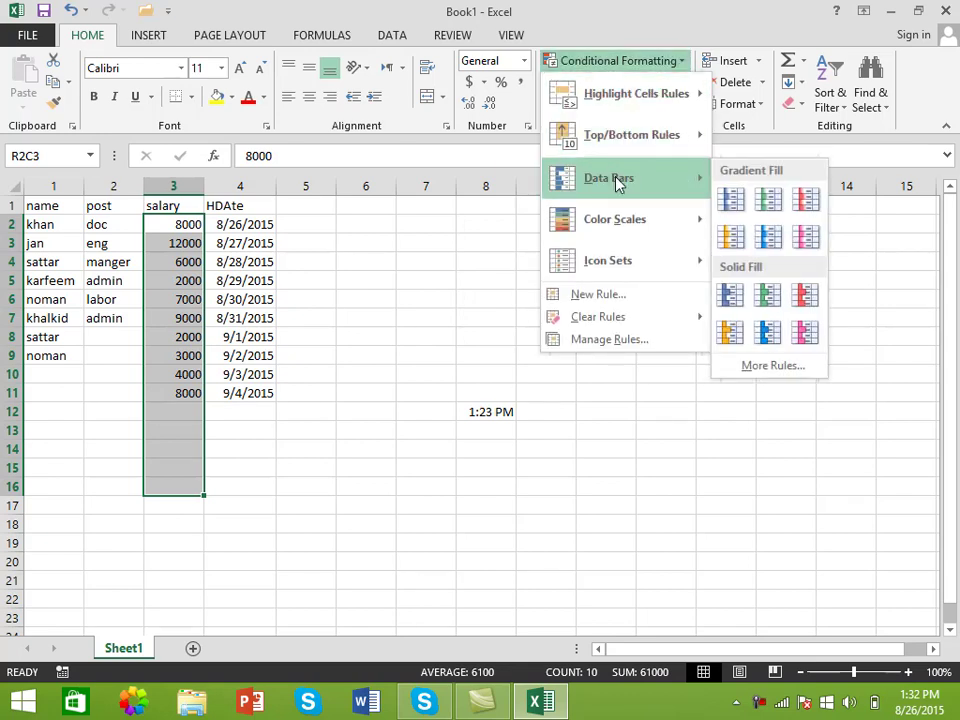
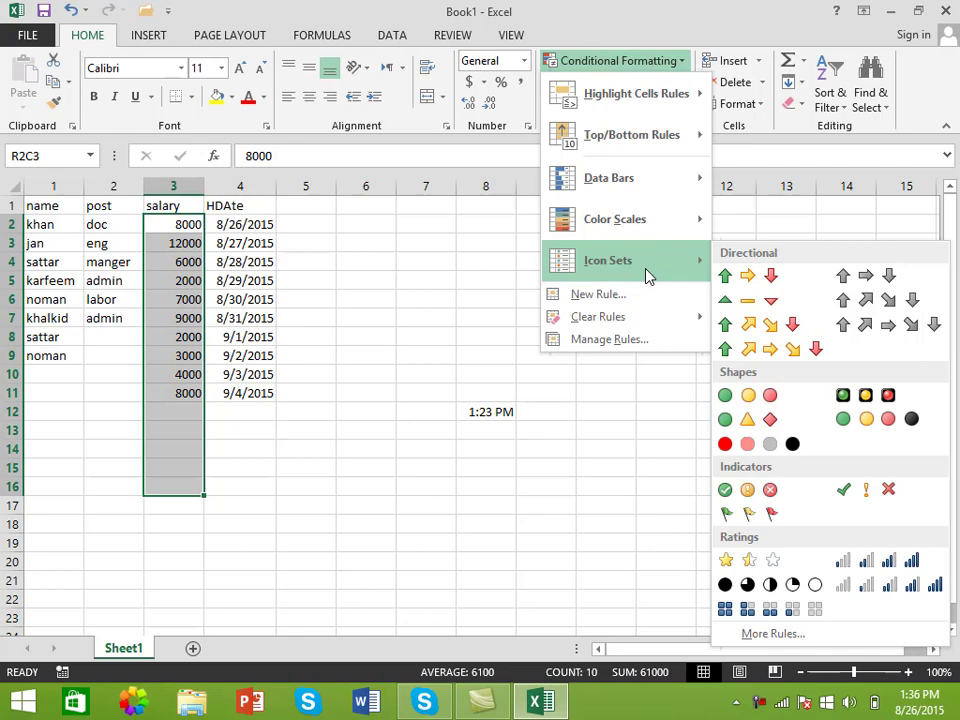
Dismiss the Conditional Formatting menu and its Icon Sets submenu without applying an icon set.
left_click(757, 45)
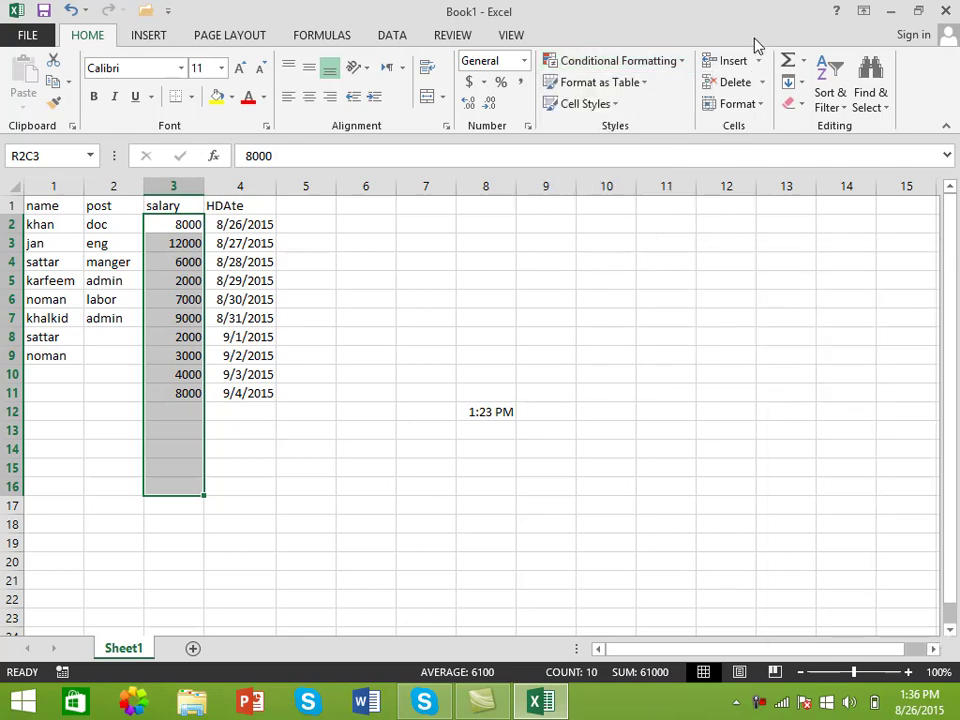
Minimize Excel and rename the My Computer desktop icon to 'djfhjd'.
left_click(892, 12)
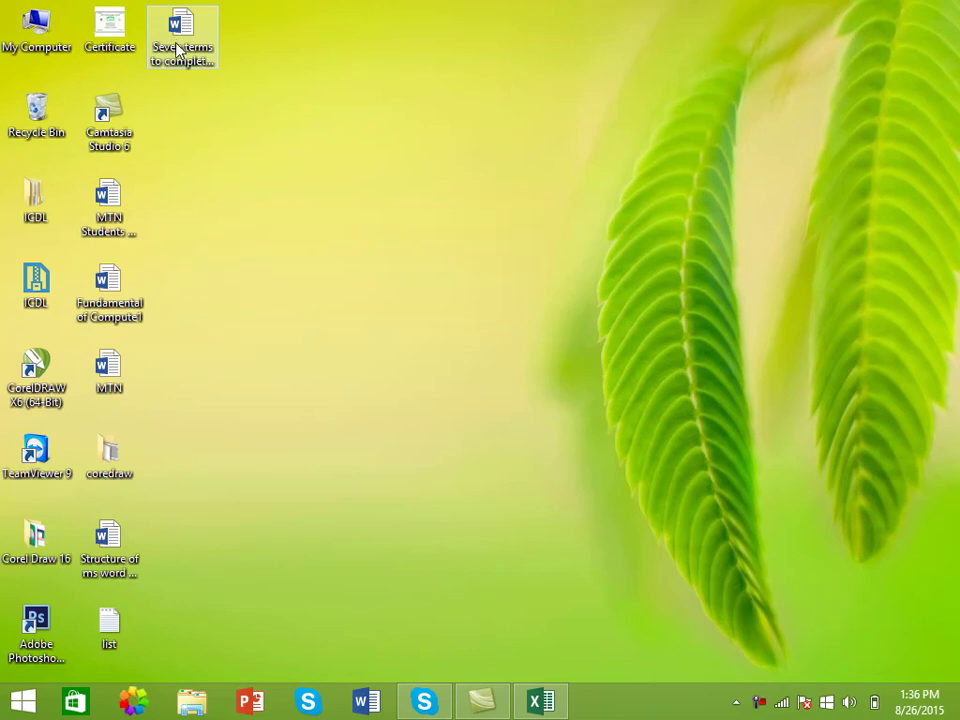
right_click(48, 42)
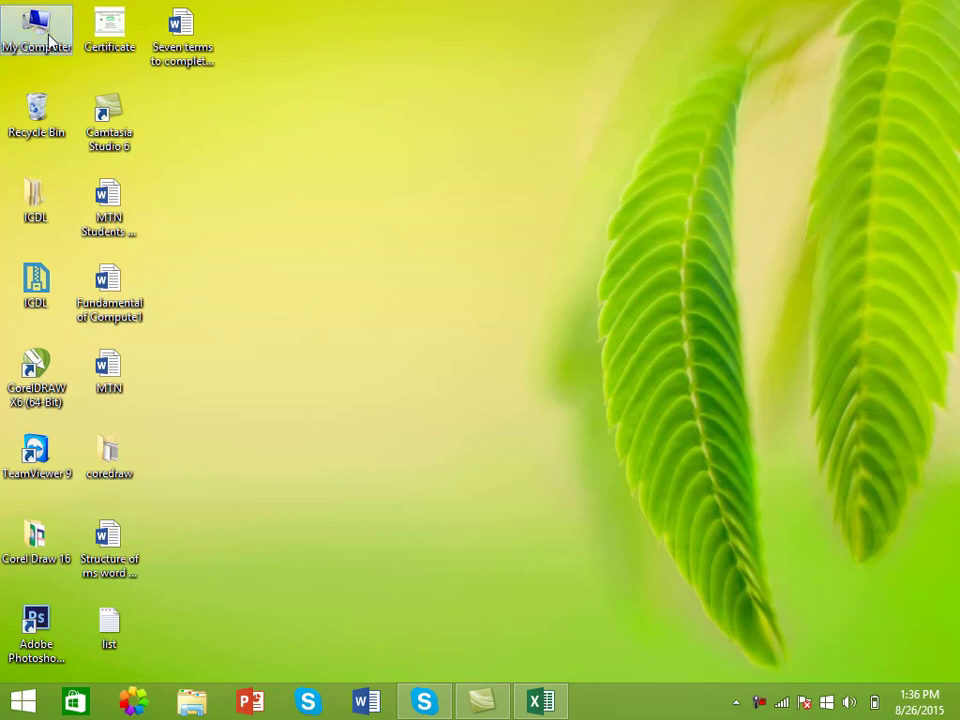
left_click(100, 204)
type("djfhjd")
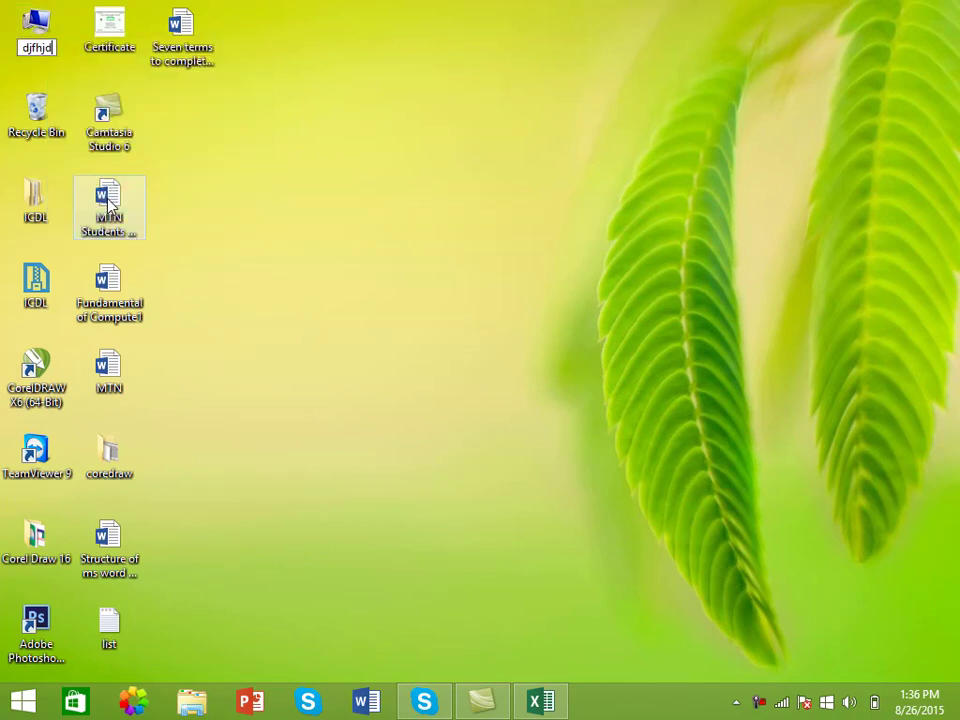
key("Return")
left_click(344, 175)
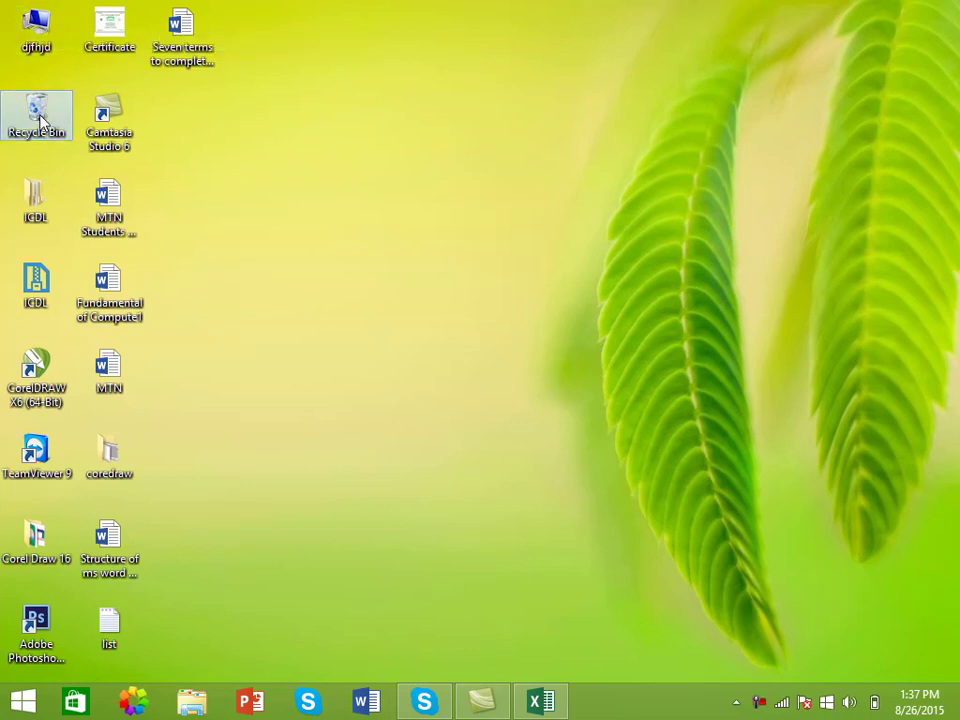
mouse_move(36, 112)
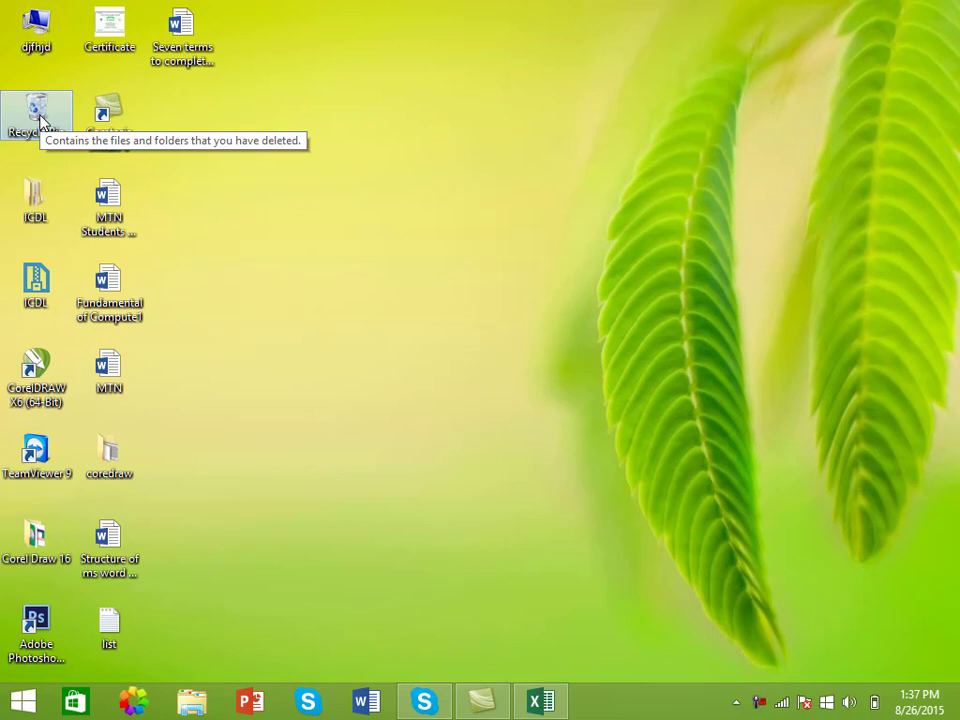
Launch Control Panel by running 'control', then close it again.
key("super+r")
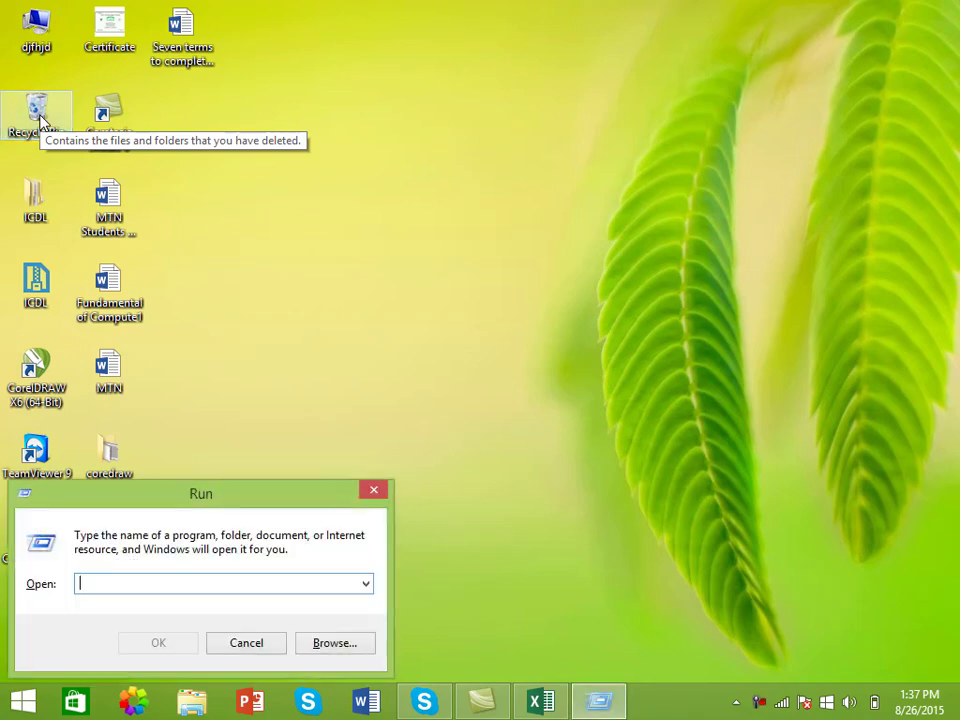
type("control")
key("Return")
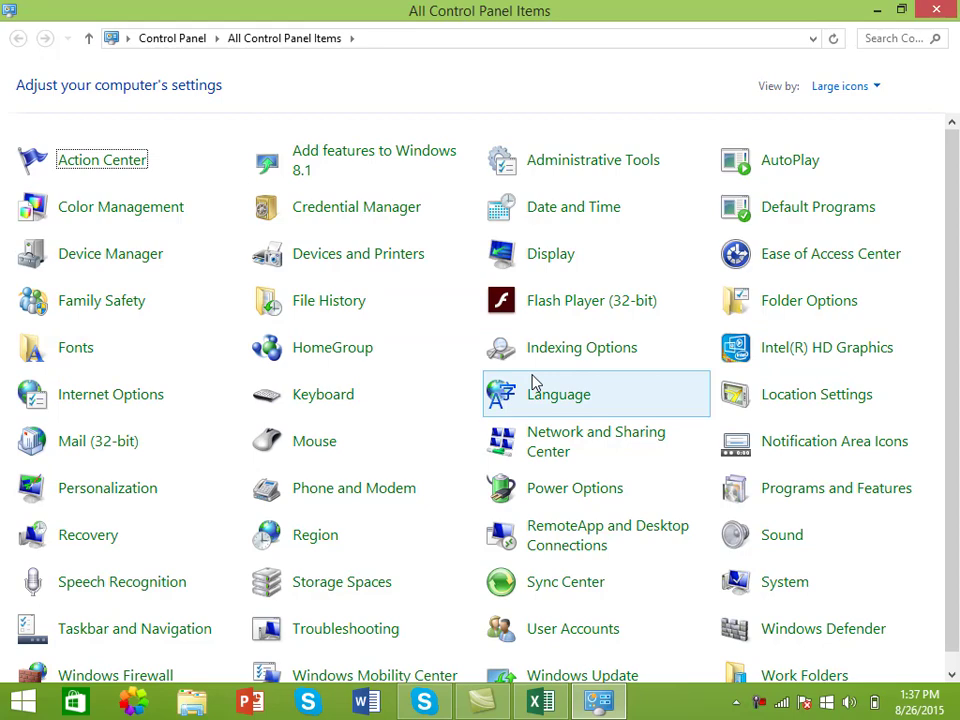
left_click(936, 9)
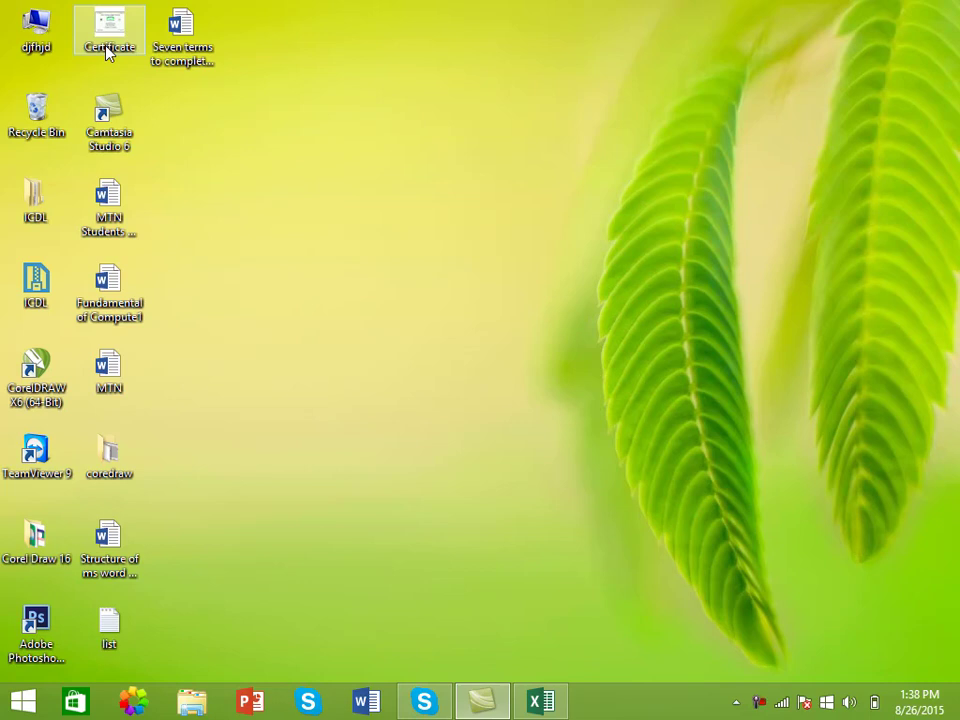
Restore the minimized Excel Book1 workbook from the taskbar.
left_click(521, 705)
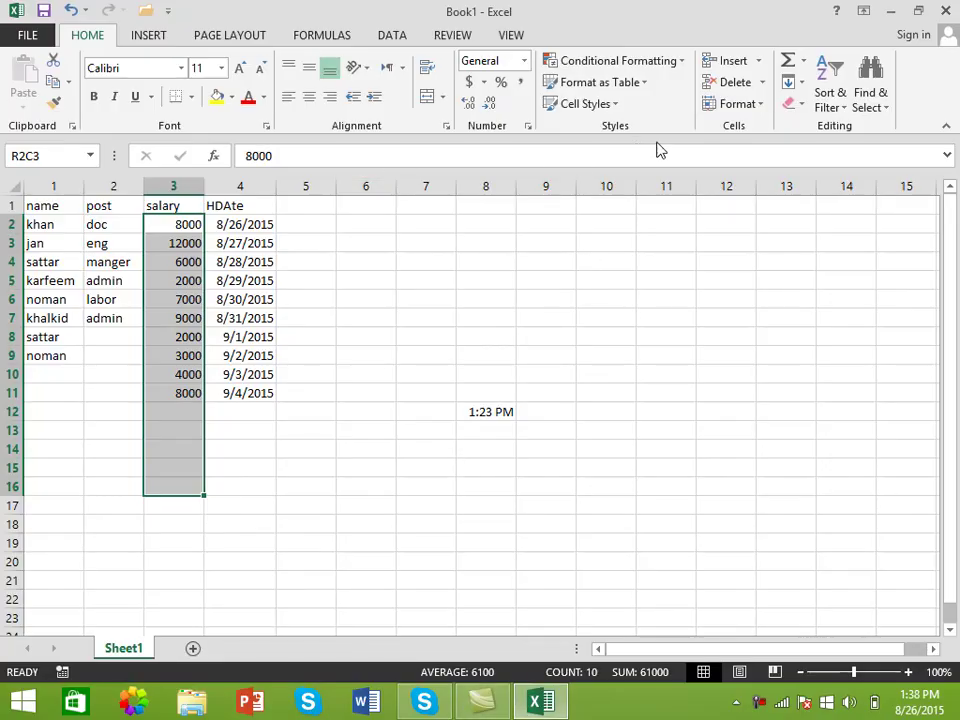
Open the Home tab's Conditional Formatting menu for the salary column.
left_click(680, 62)
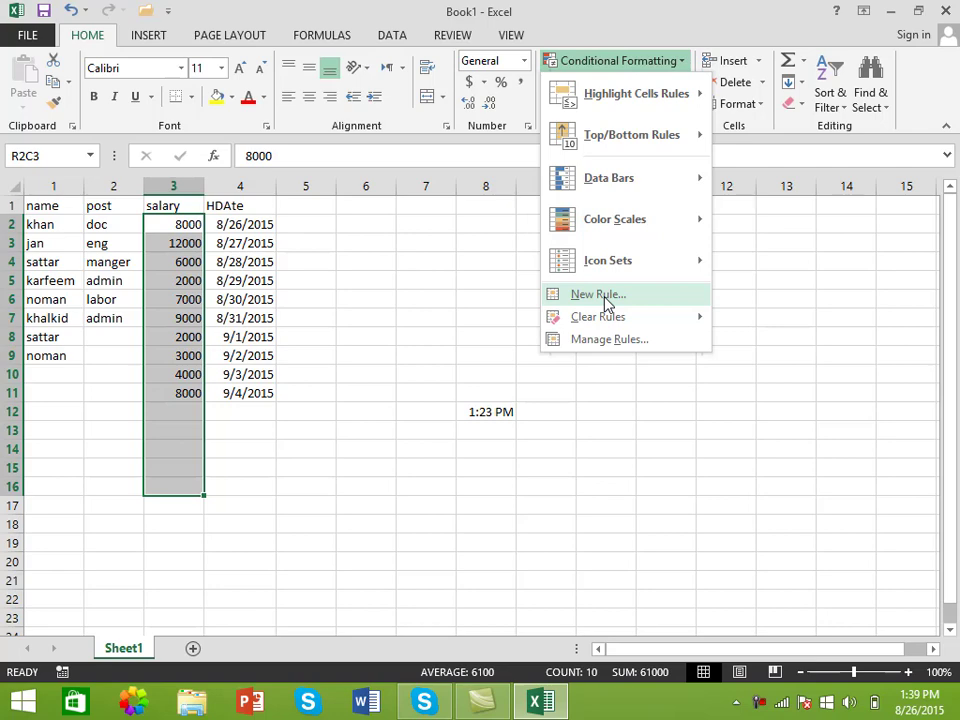
Start a new formatting rule and set its format style to 3-Color Scale.
left_click(600, 295)
left_click_drag(550, 138, 492, 133)
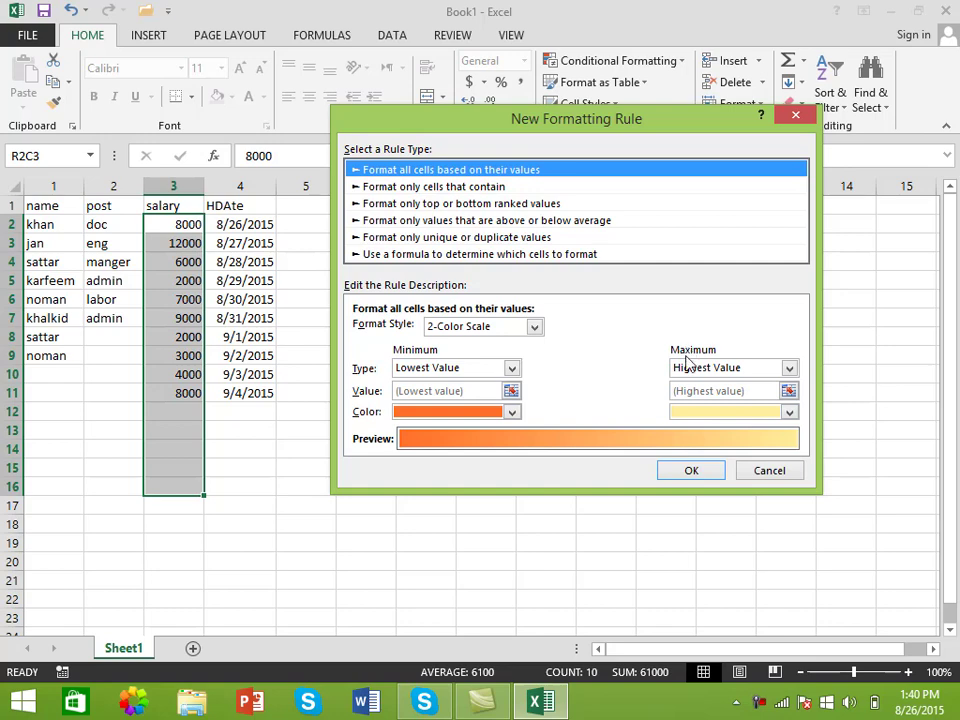
left_click(535, 327)
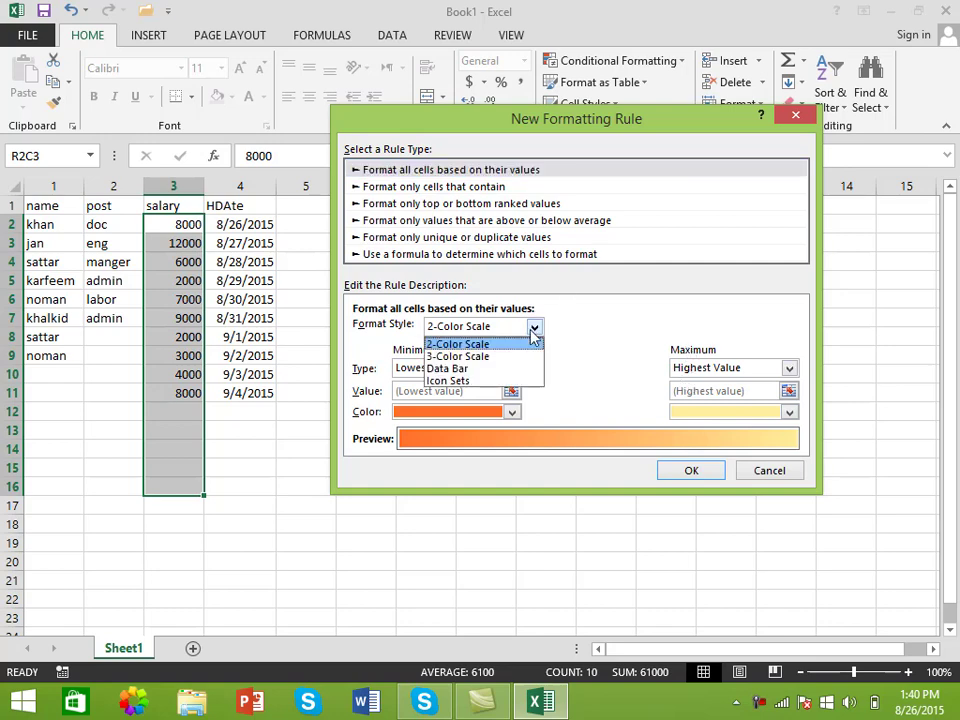
left_click(489, 358)
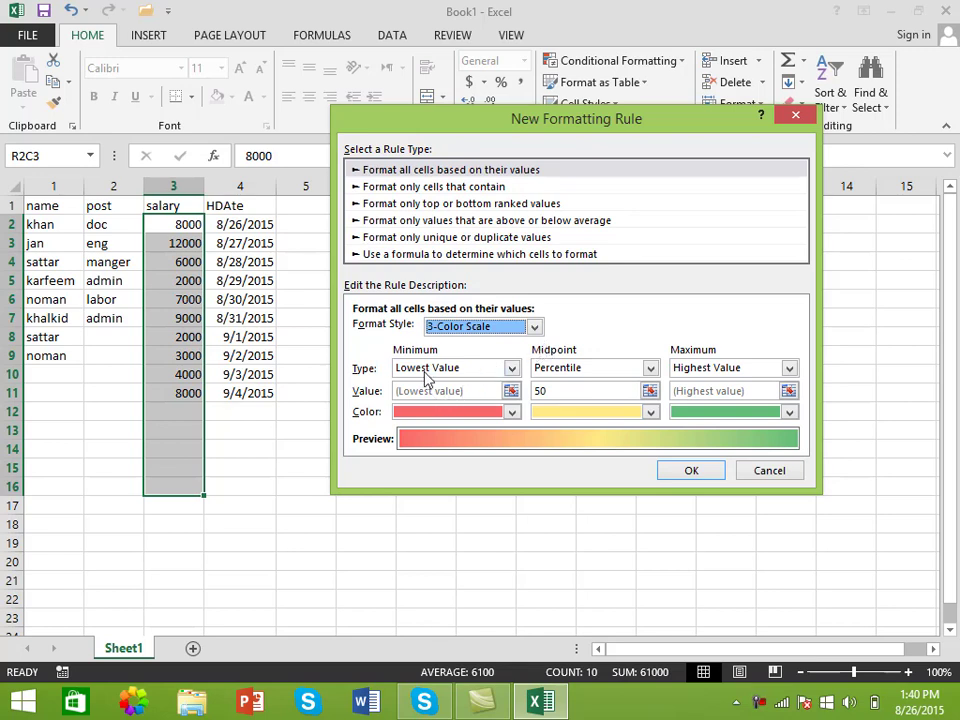
Make the scale green at the minimum, red at the midpoint and light blue at the maximum.
left_click(511, 412)
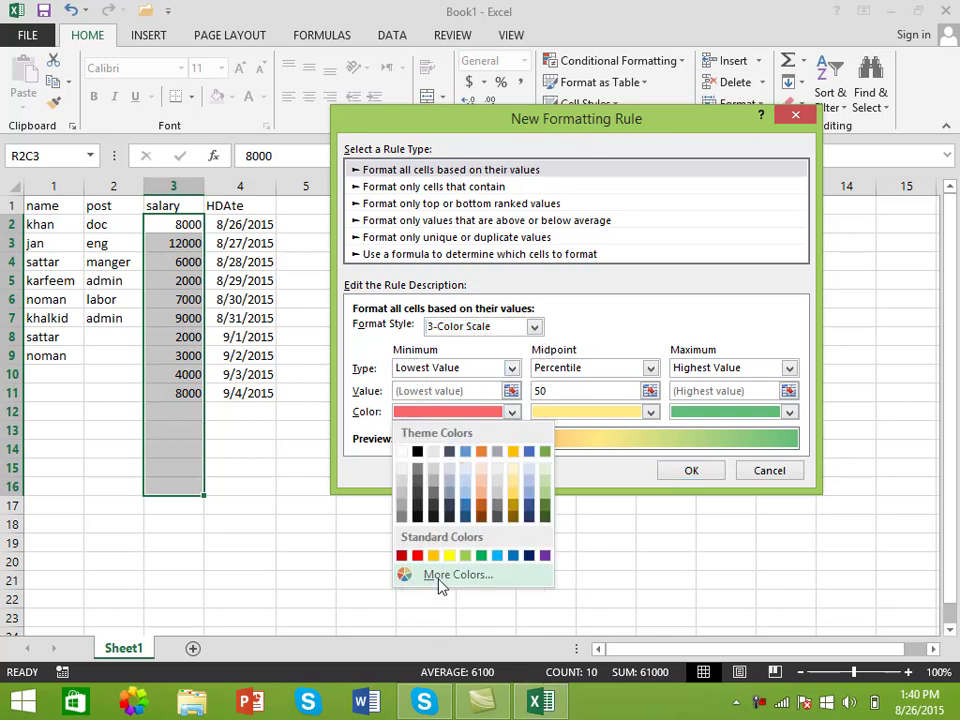
left_click(481, 555)
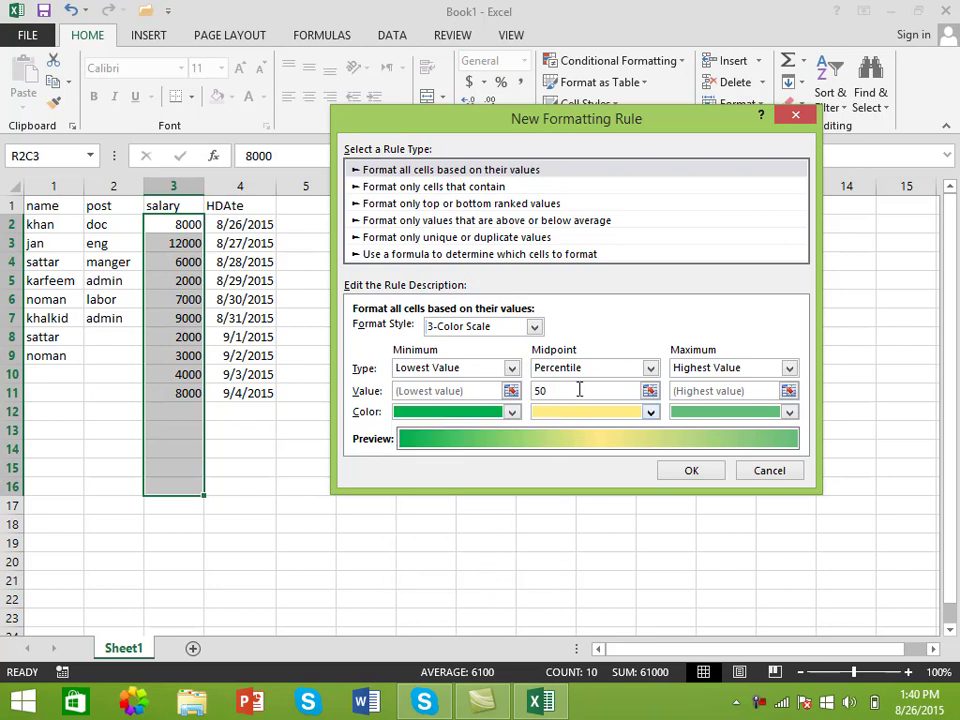
left_click(652, 414)
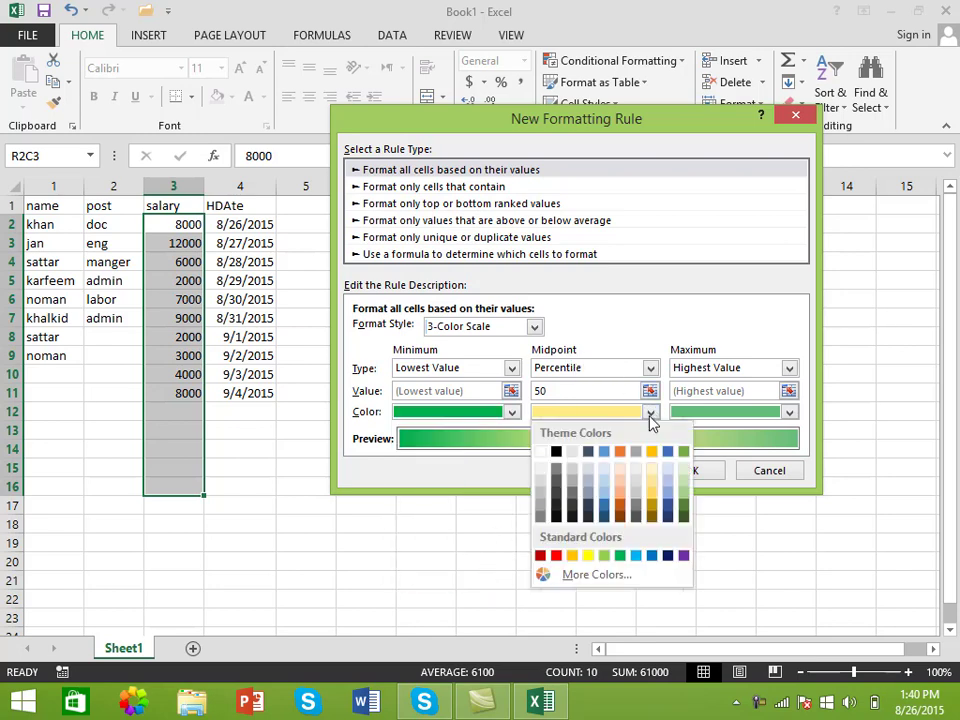
left_click(556, 556)
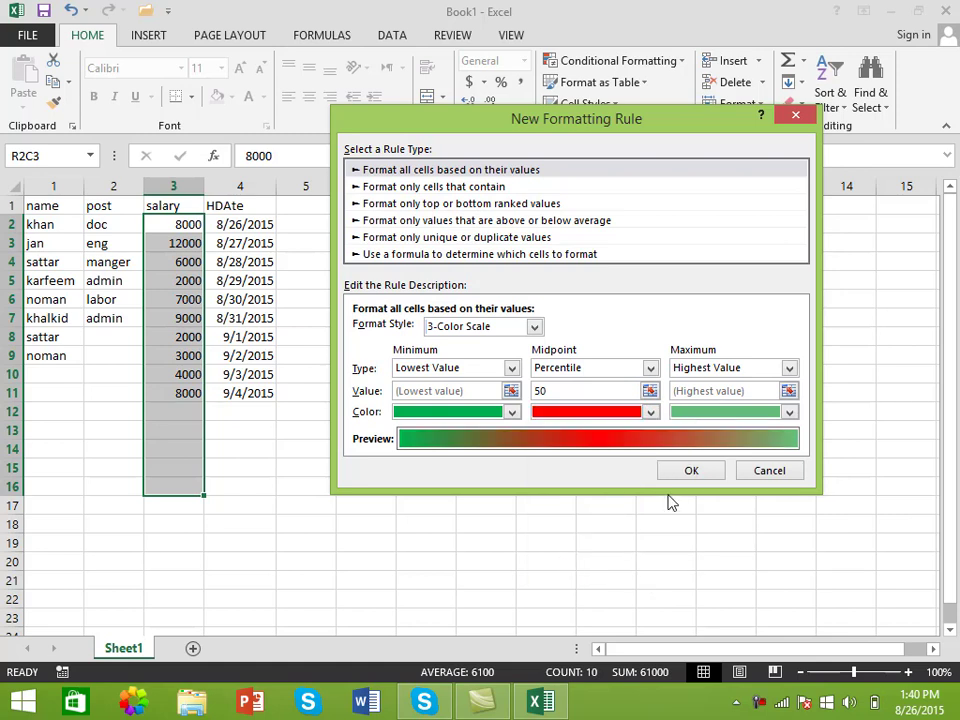
left_click(789, 412)
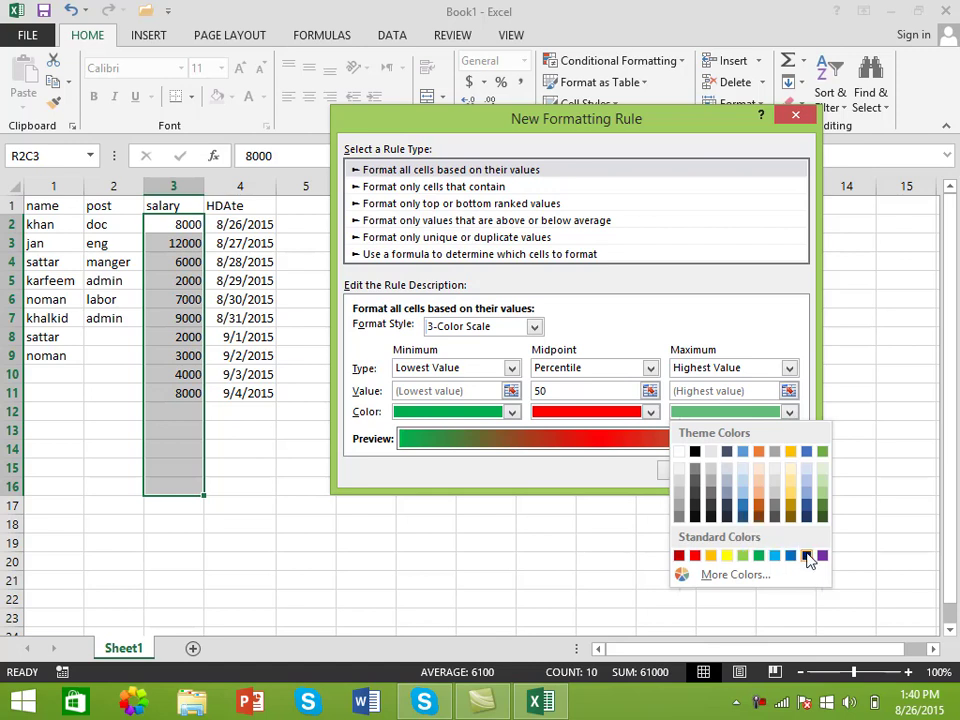
left_click(774, 555)
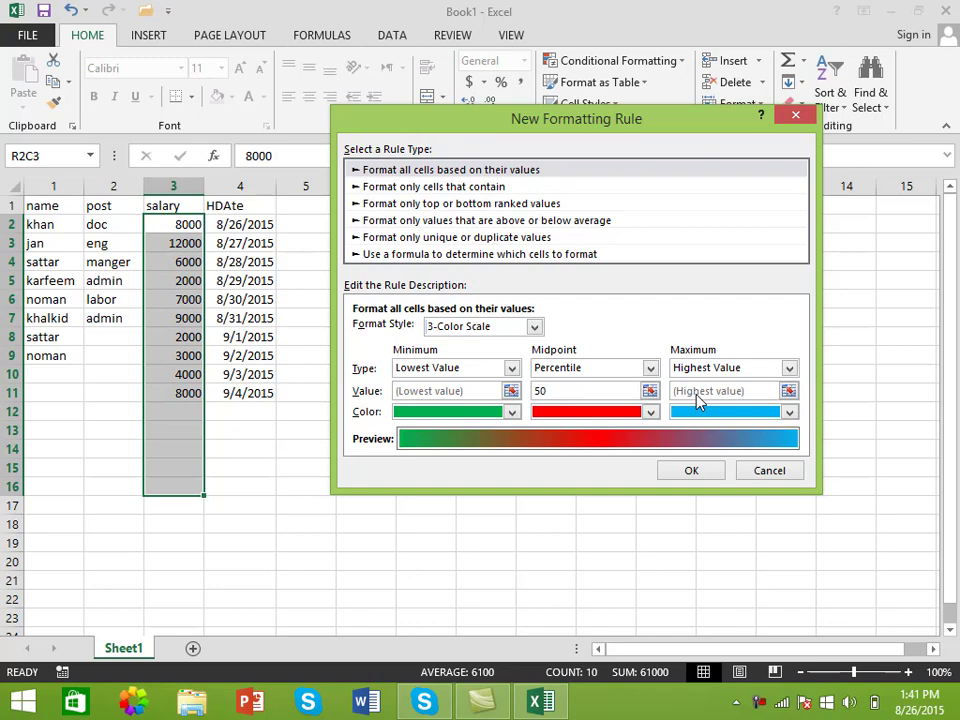
Try the 'cells that contain' rule with its 'between' operator, then pick top or bottom ranked values.
left_click(408, 188)
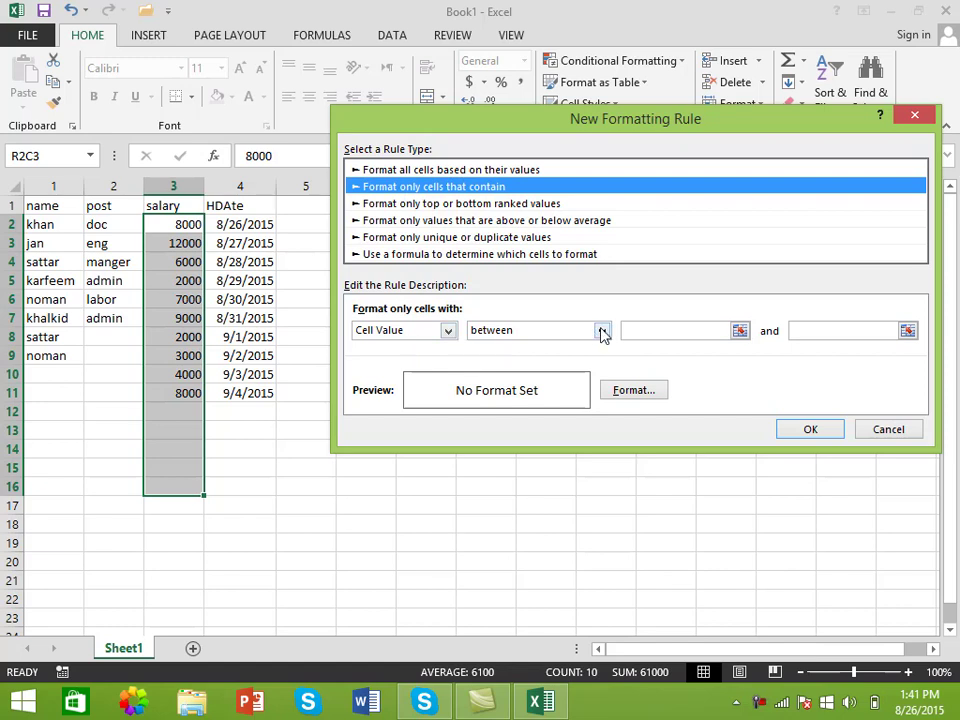
left_click(631, 329)
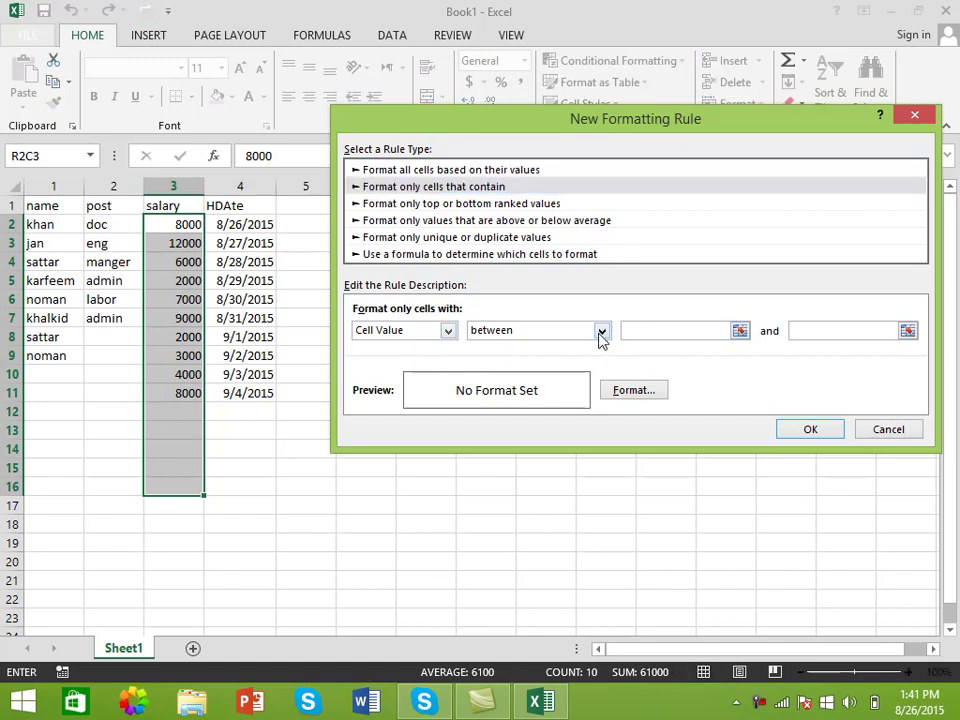
left_click(601, 331)
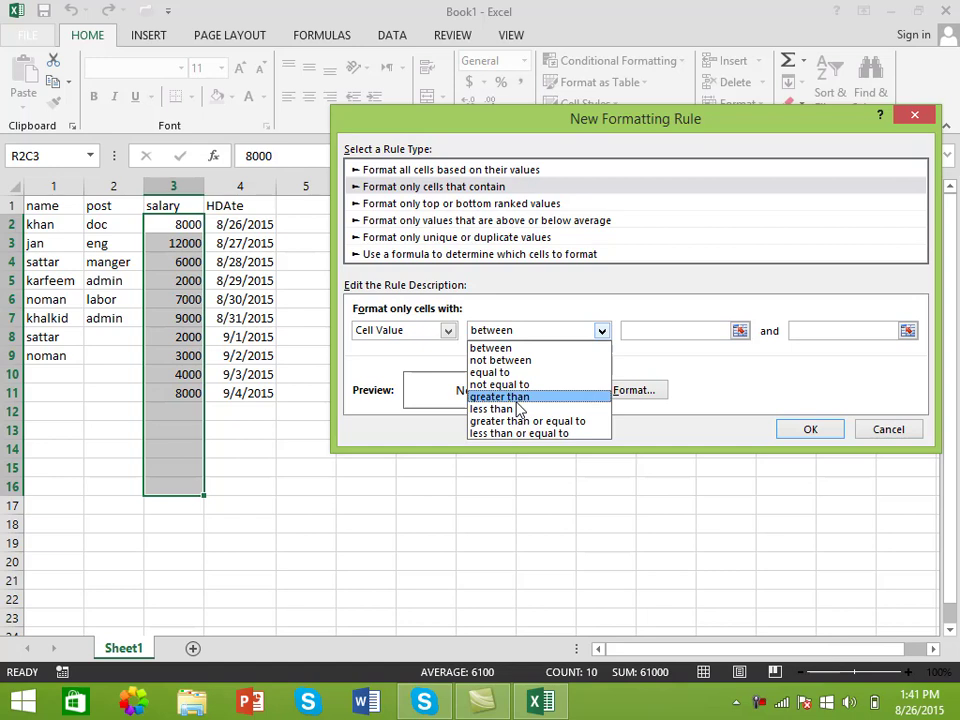
left_click(490, 348)
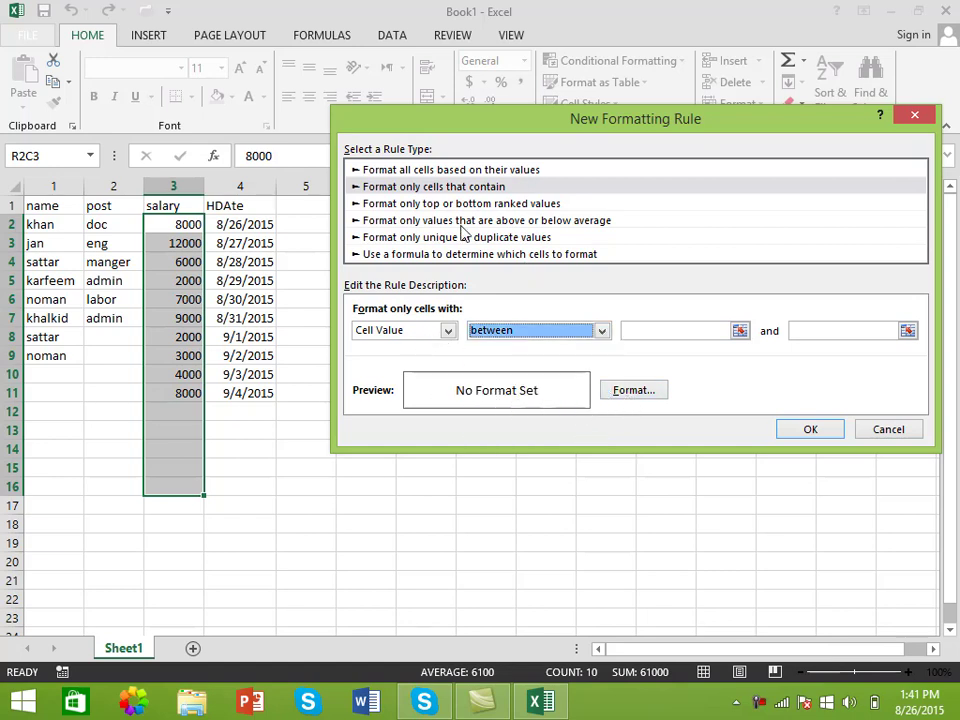
left_click(423, 204)
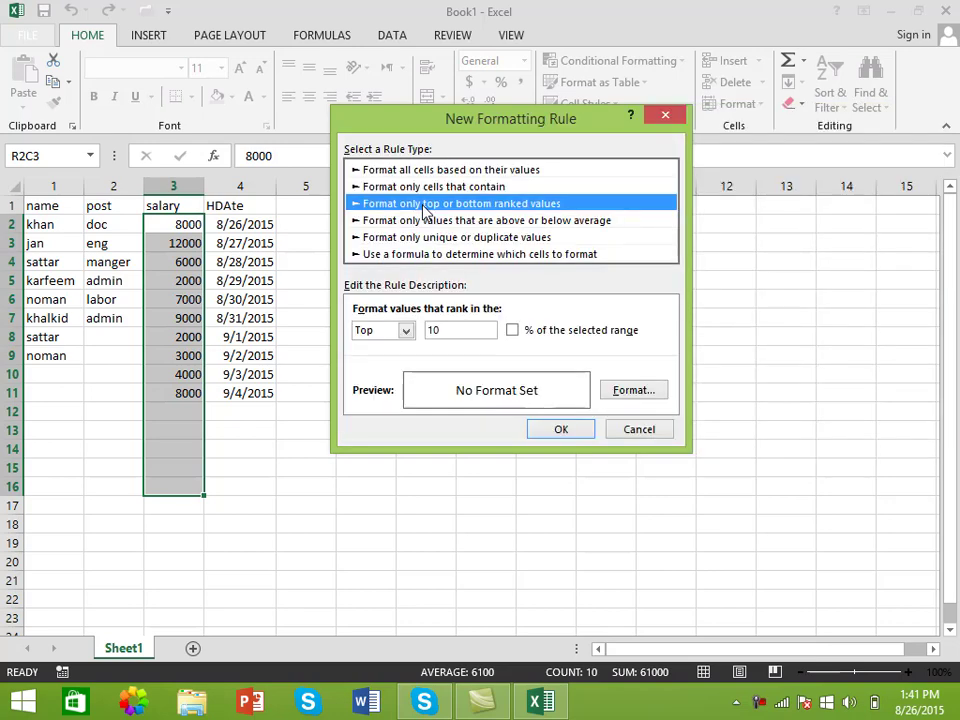
Try Bottom and '% of the selected range' ranking, then pick the above-or-below-average rule type.
left_click(405, 331)
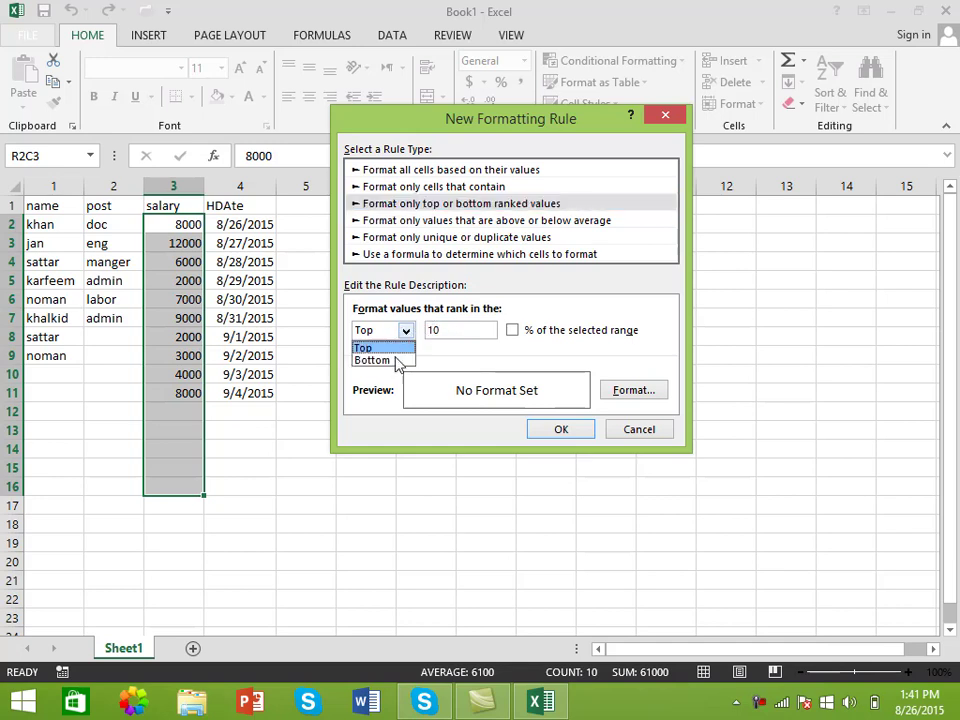
left_click(392, 361)
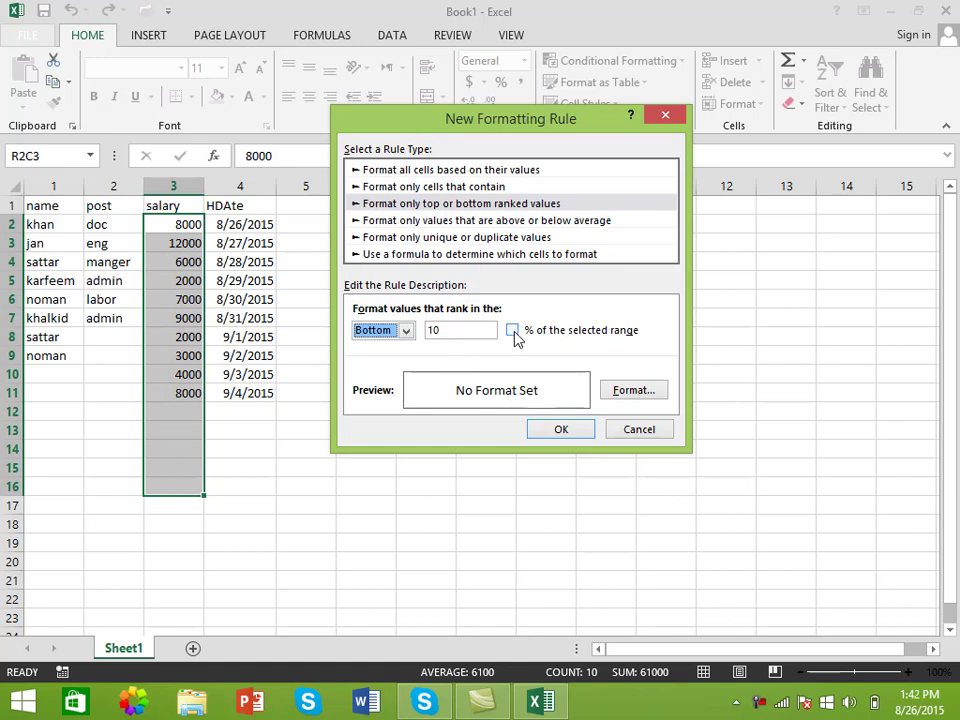
left_click(514, 333)
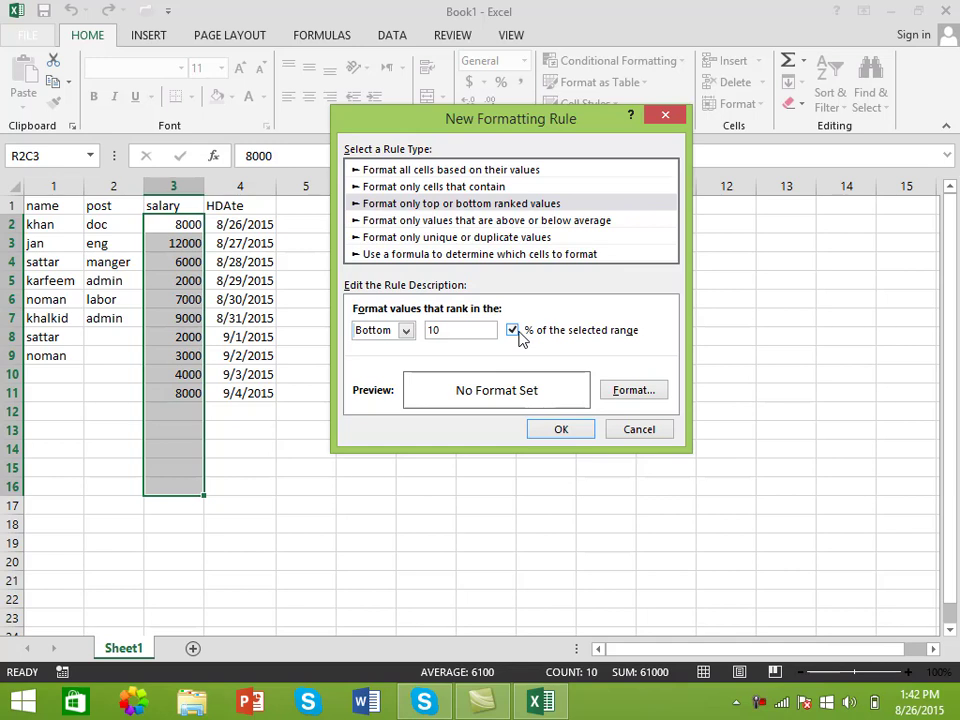
left_click(514, 333)
left_click(398, 226)
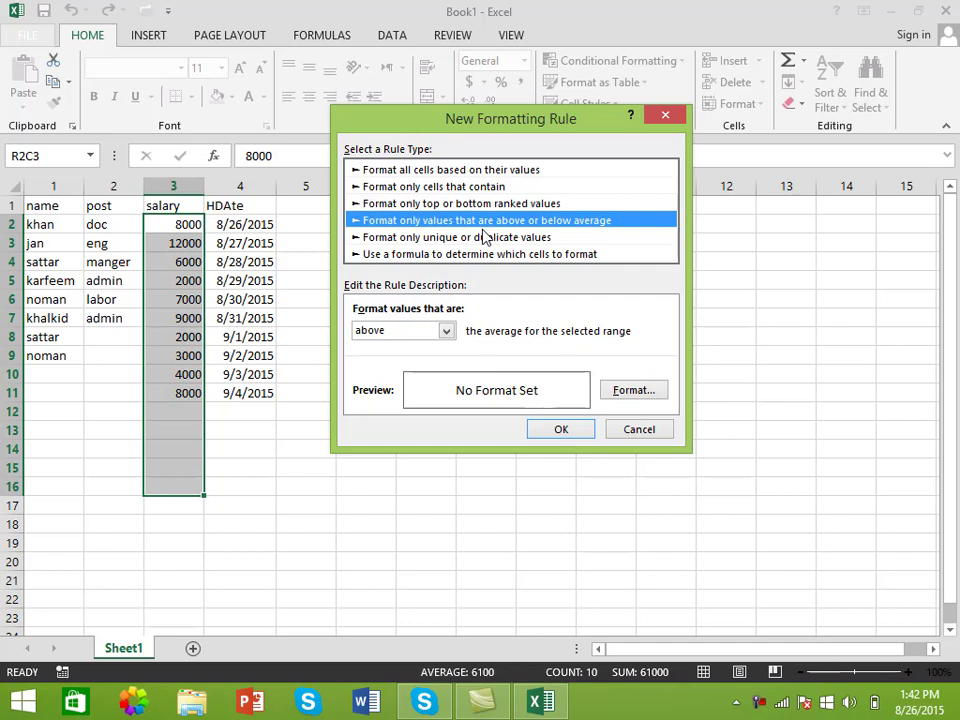
Keep the 'above' average comparison, then pick the unique-or-duplicate values rule type.
left_click(447, 332)
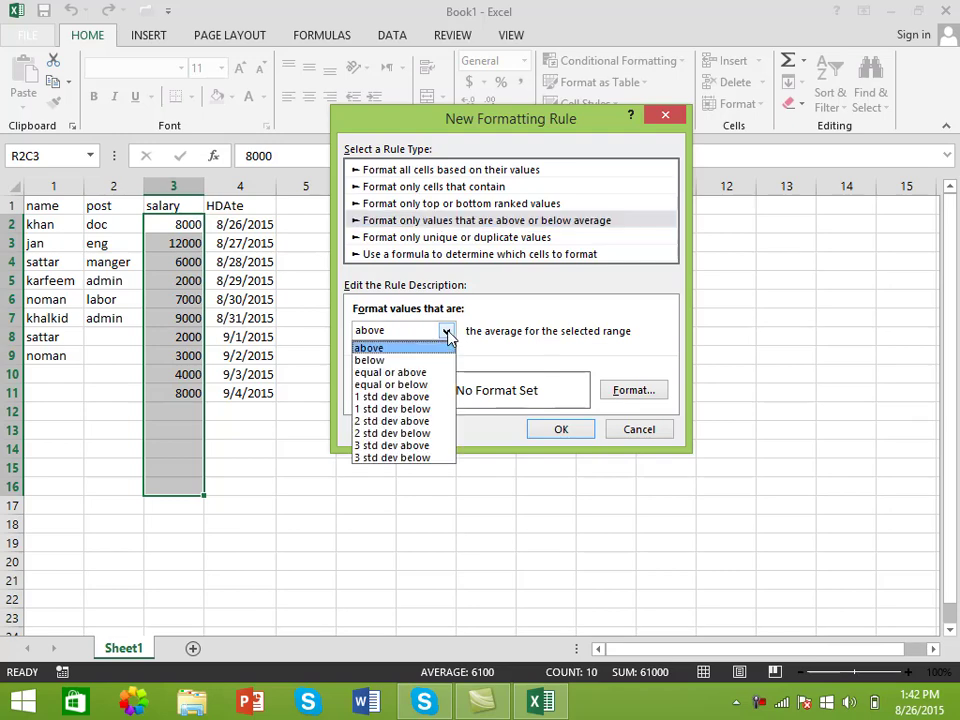
left_click(447, 332)
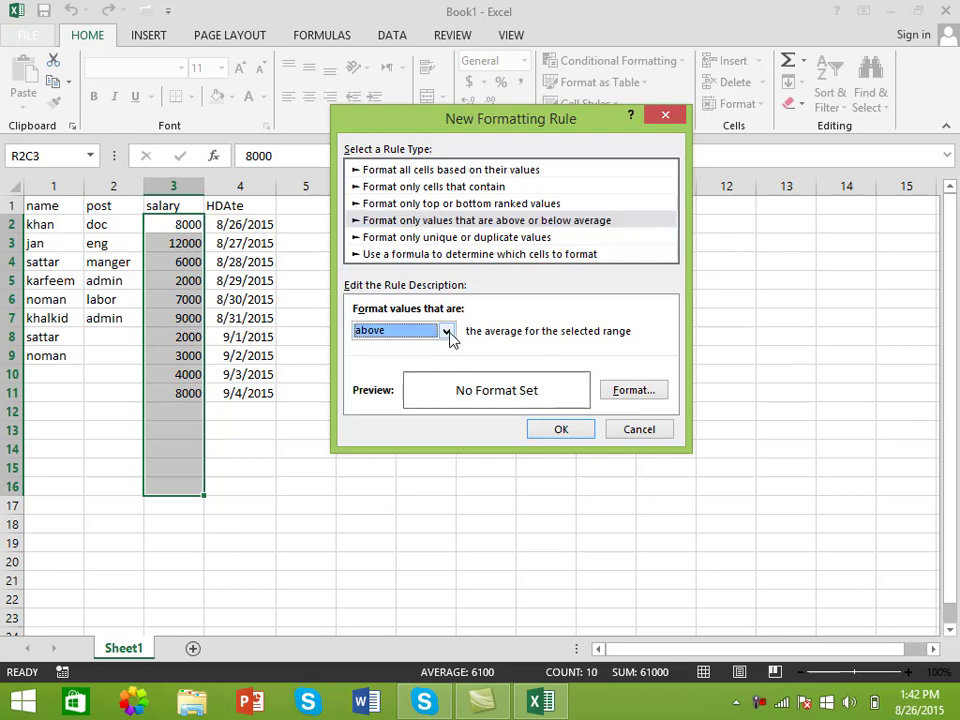
left_click(390, 240)
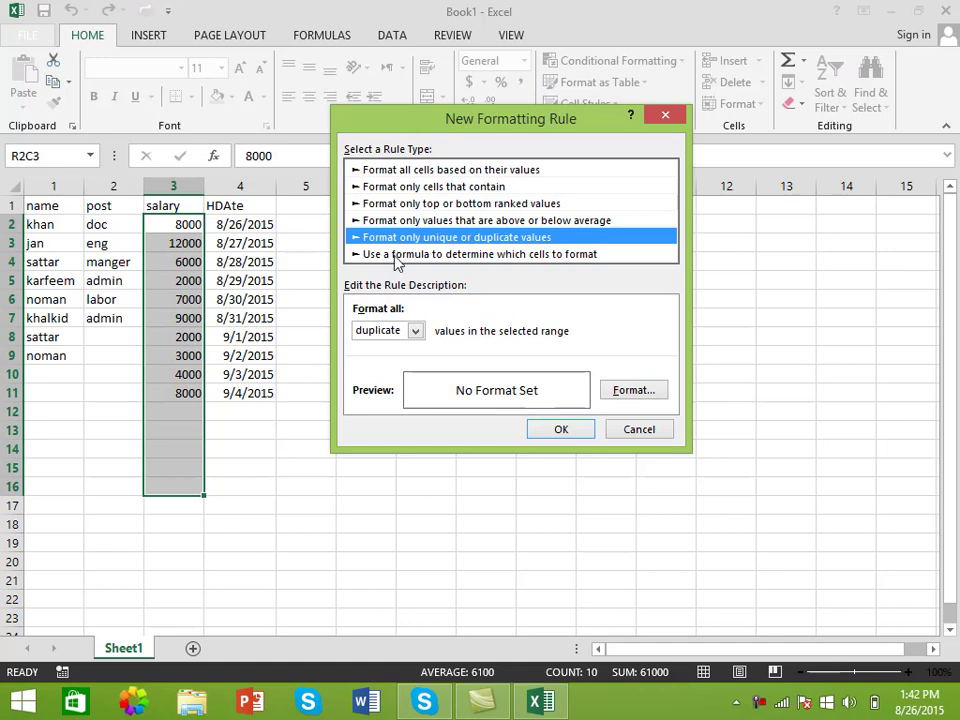
Pick 'Use a formula to determine which cells to format' as the rule type.
left_click(400, 256)
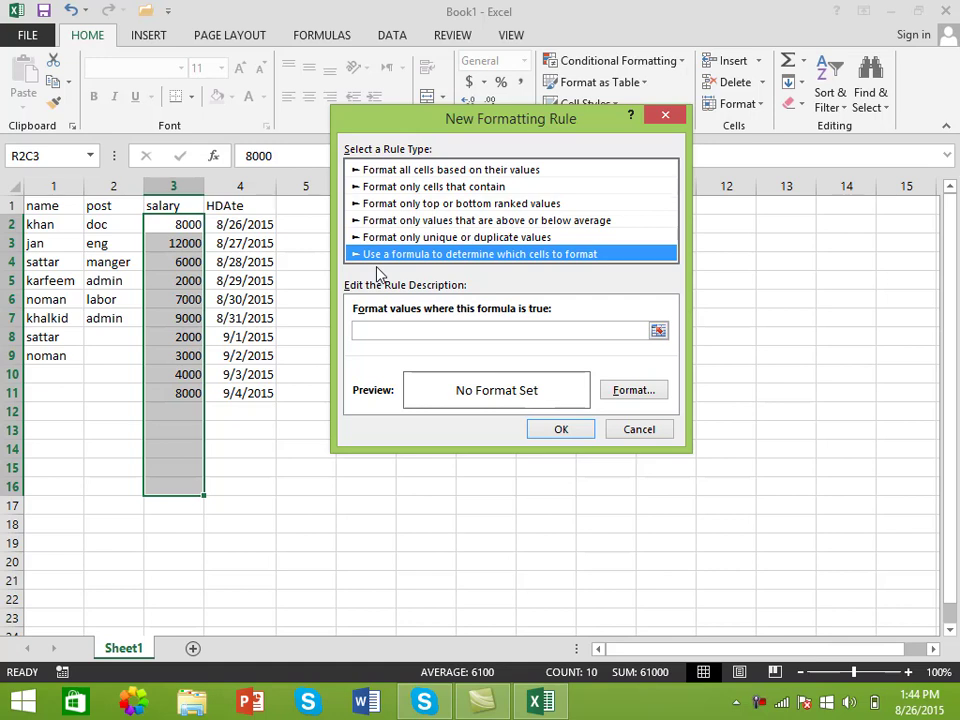
Cancel the unfinished rule, enter =SUM(R[-9]C:R[-1]C) in R10C12 (showing 0), and select column 11.
left_click(637, 432)
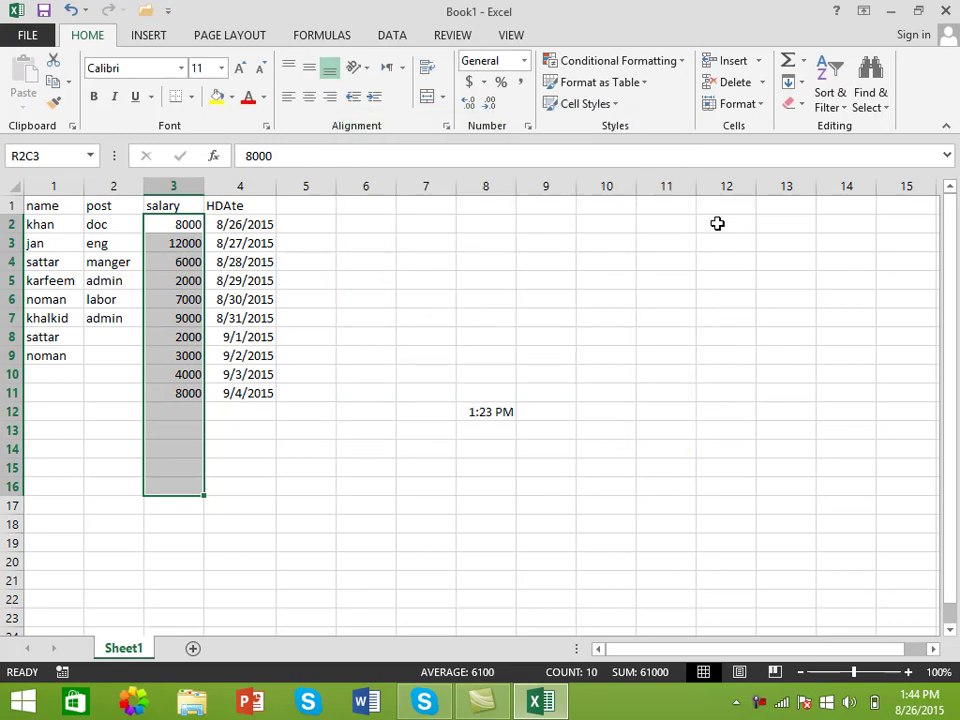
left_click(734, 376)
type("=")
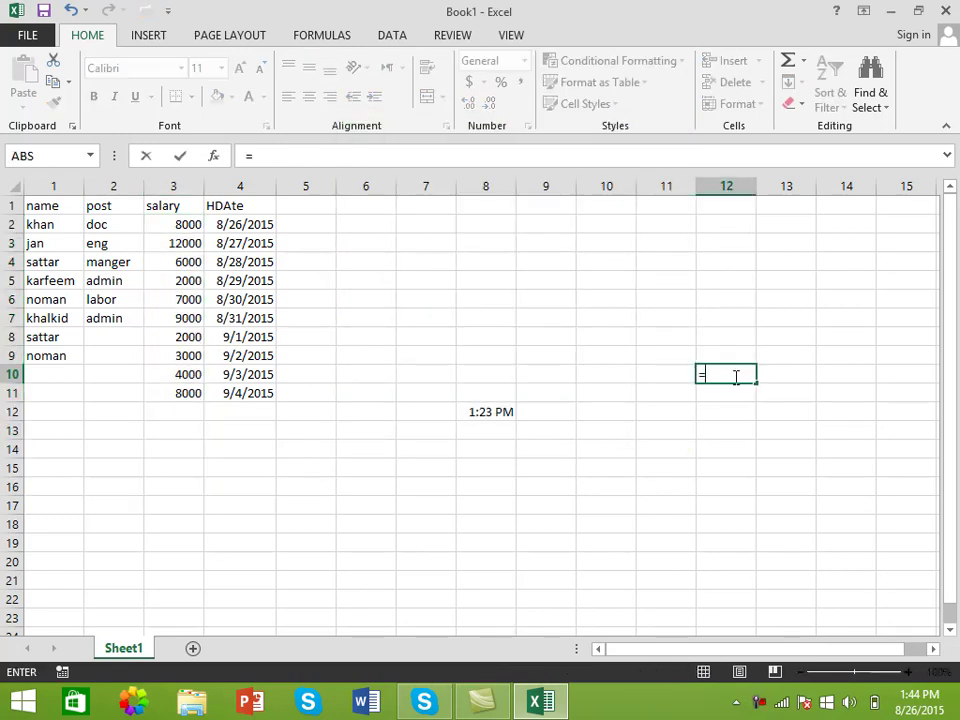
type("sum(")
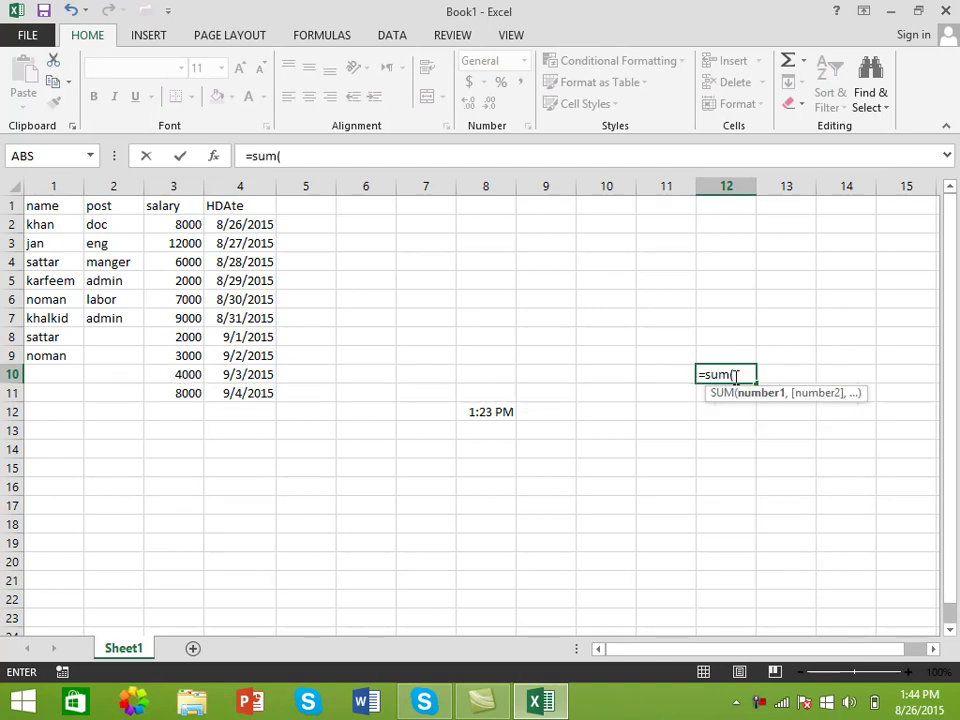
left_click_drag(726, 210, 734, 356)
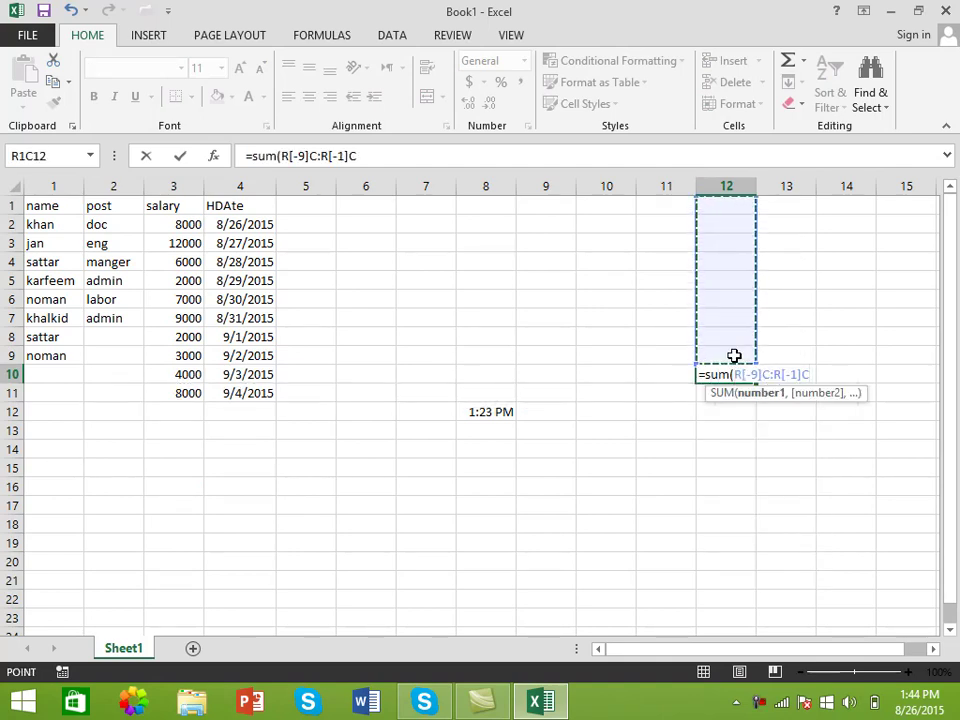
type(")")
key("Return")
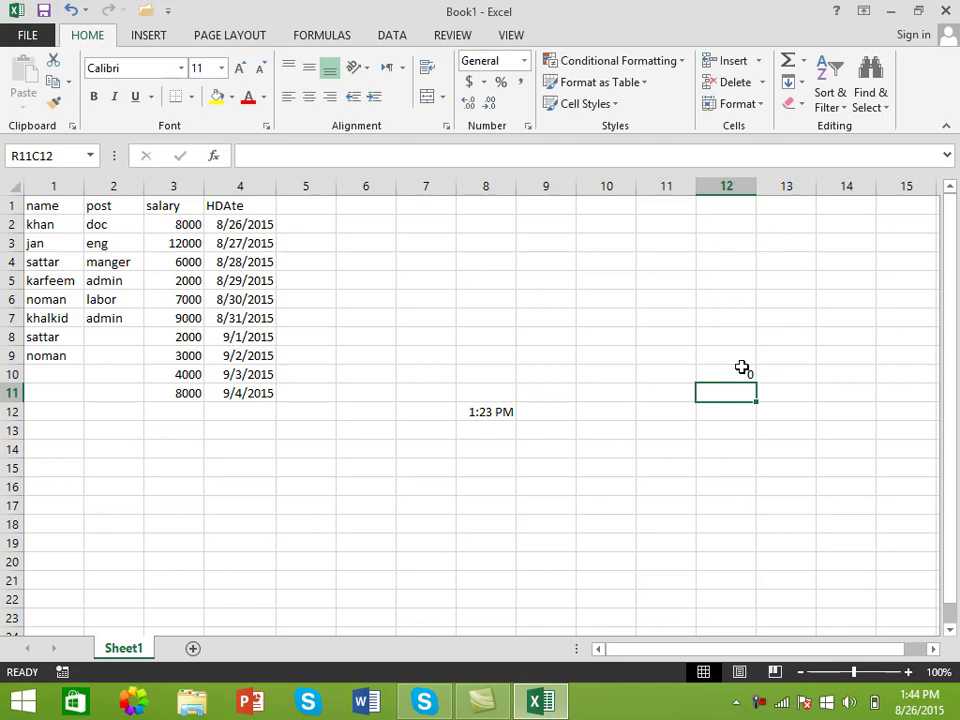
left_click(733, 374)
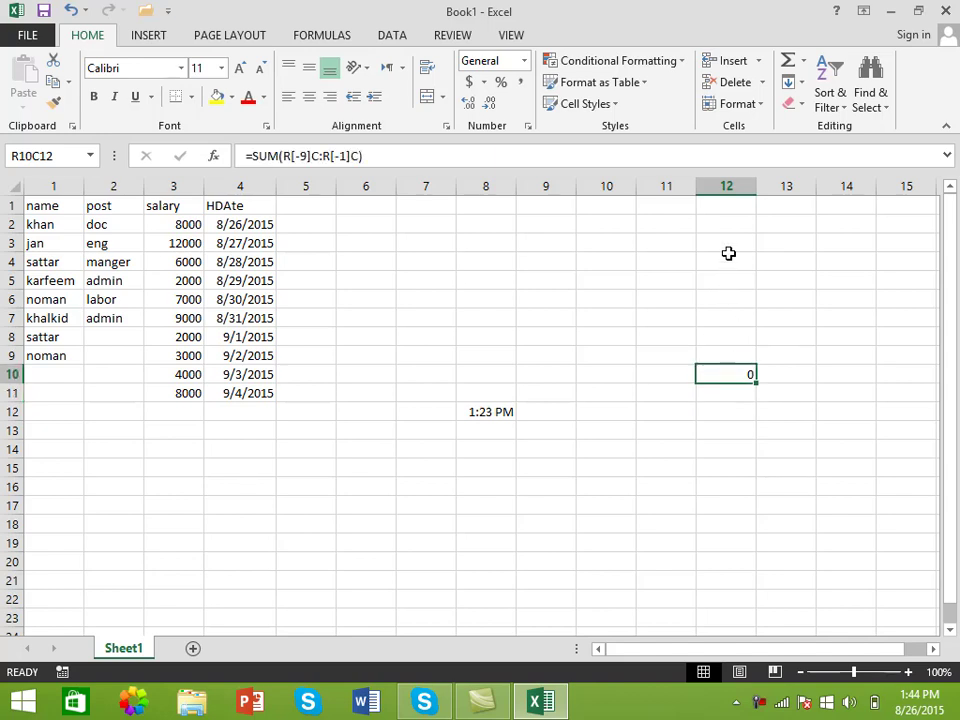
left_click(649, 186)
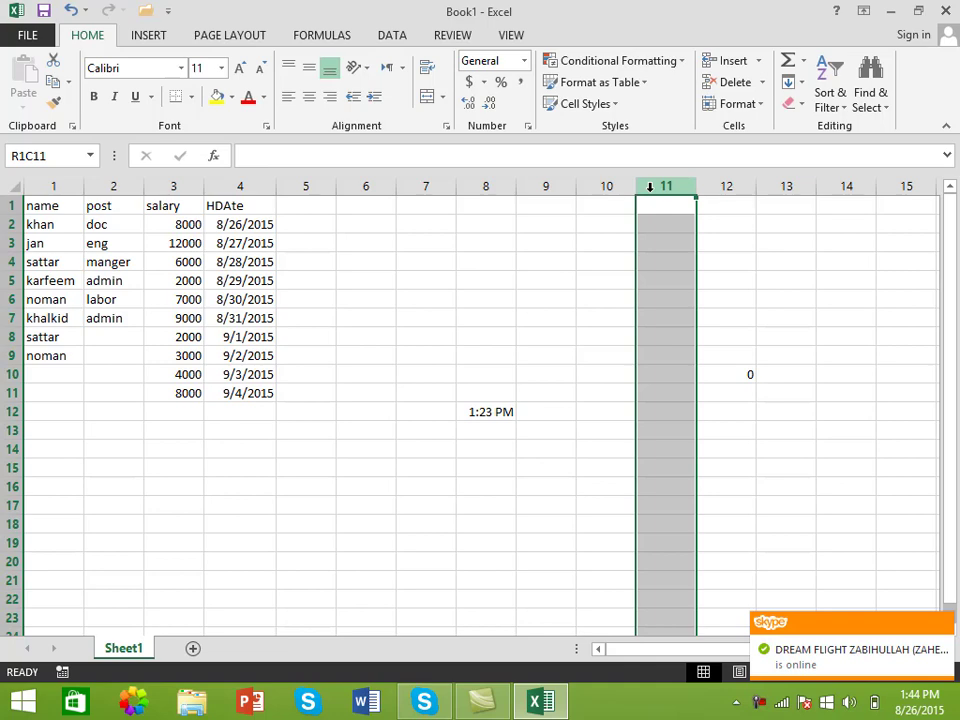
Start a new formula-based conditional formatting rule for column 11 using =R10C12.
left_click(671, 60)
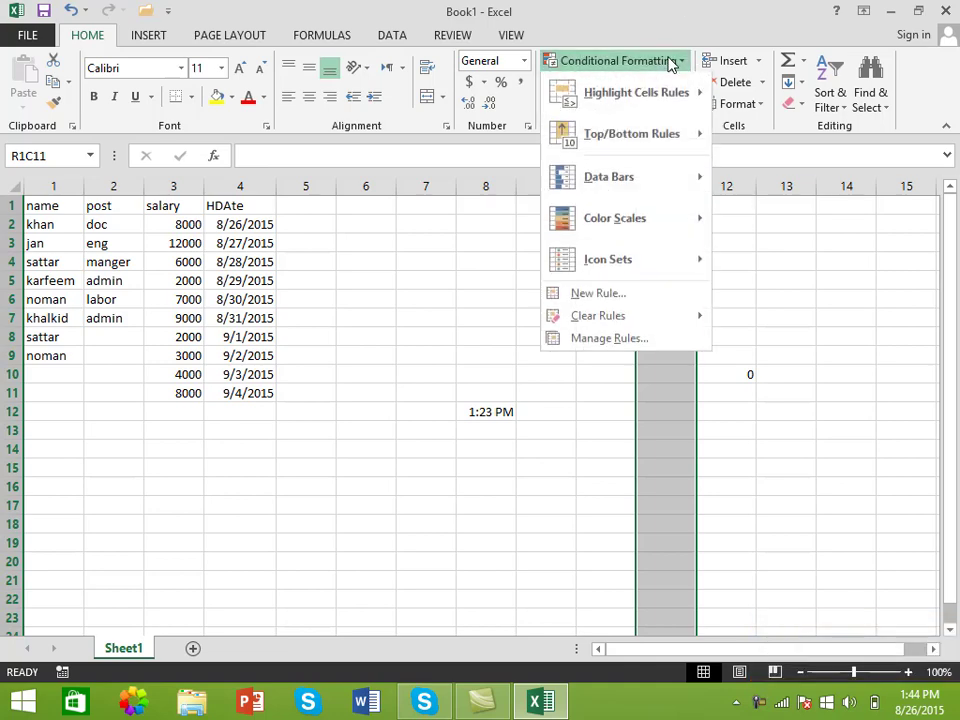
left_click(615, 296)
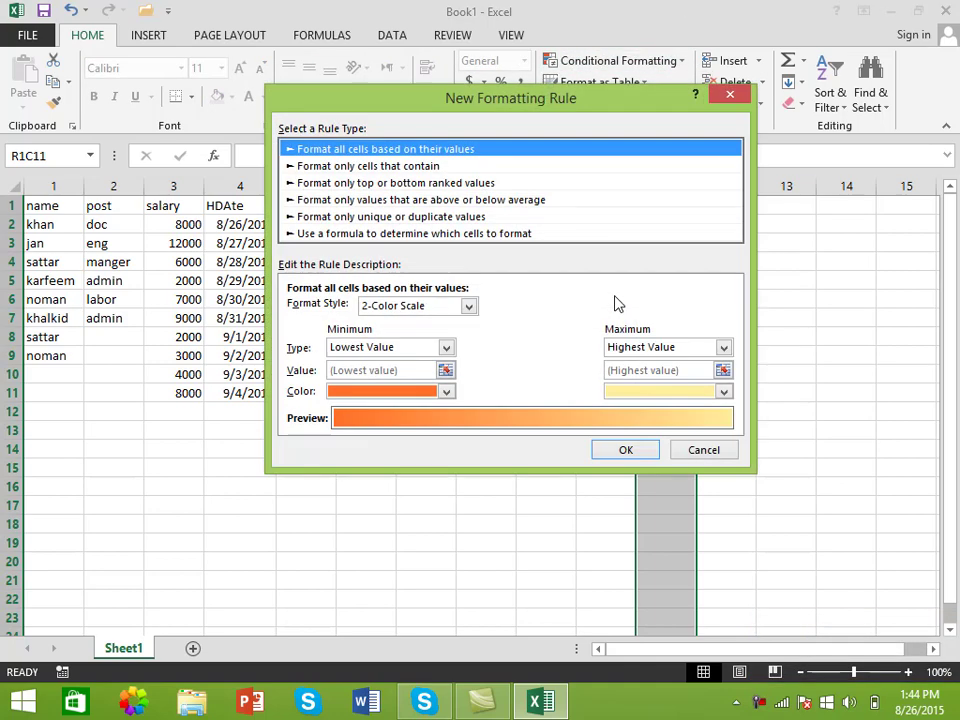
left_click(394, 233)
left_click(354, 309)
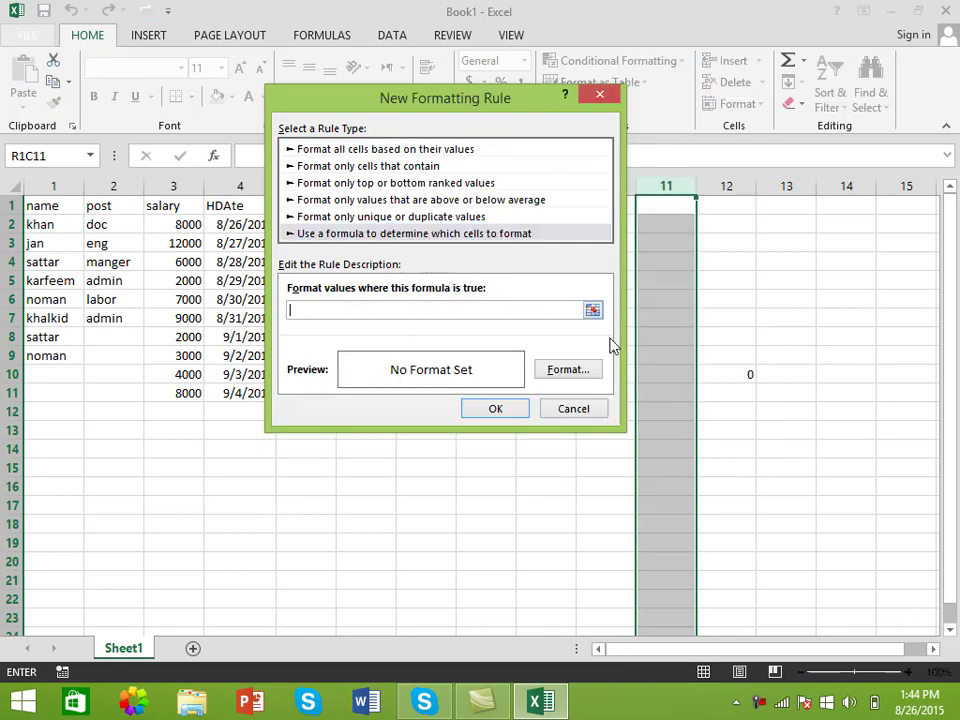
left_click(727, 373)
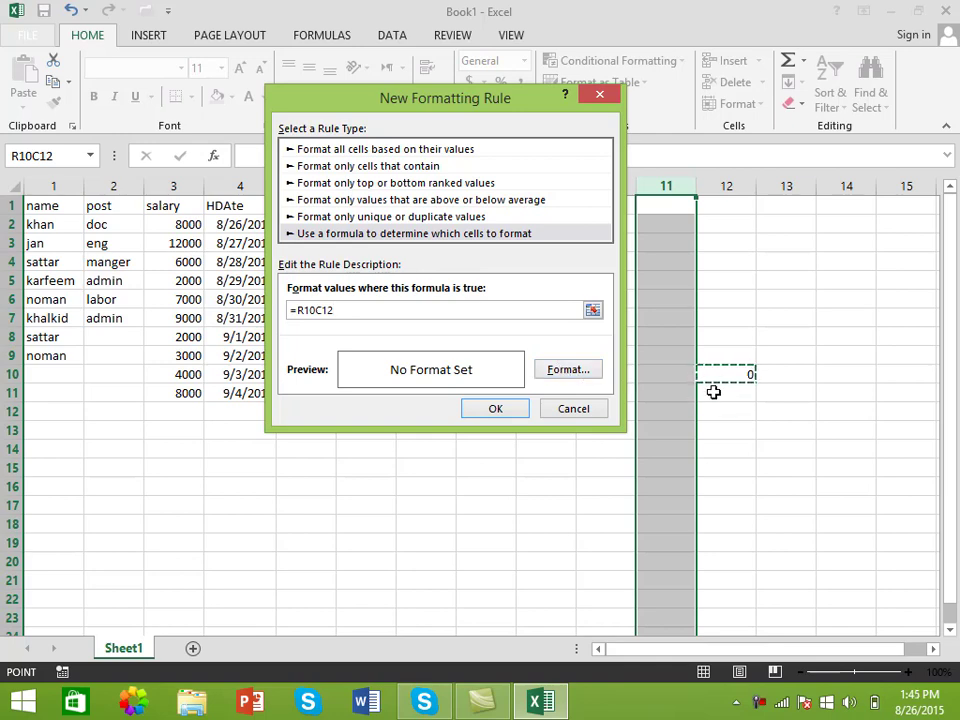
Give the rule a white-to-red diagonal-down gradient fill and apply it.
left_click(567, 370)
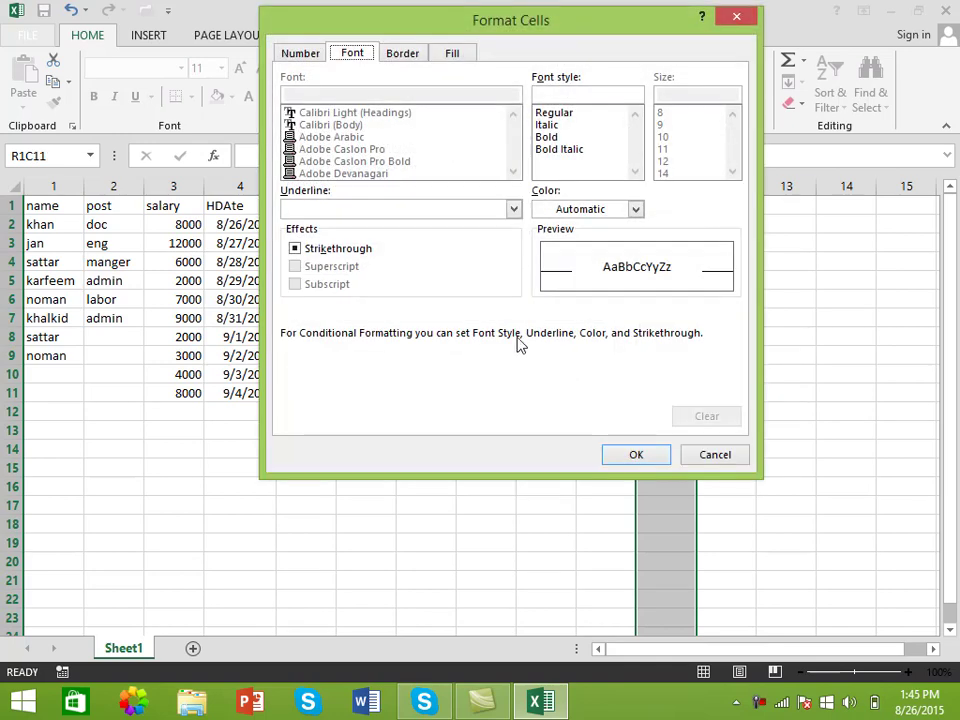
left_click(451, 55)
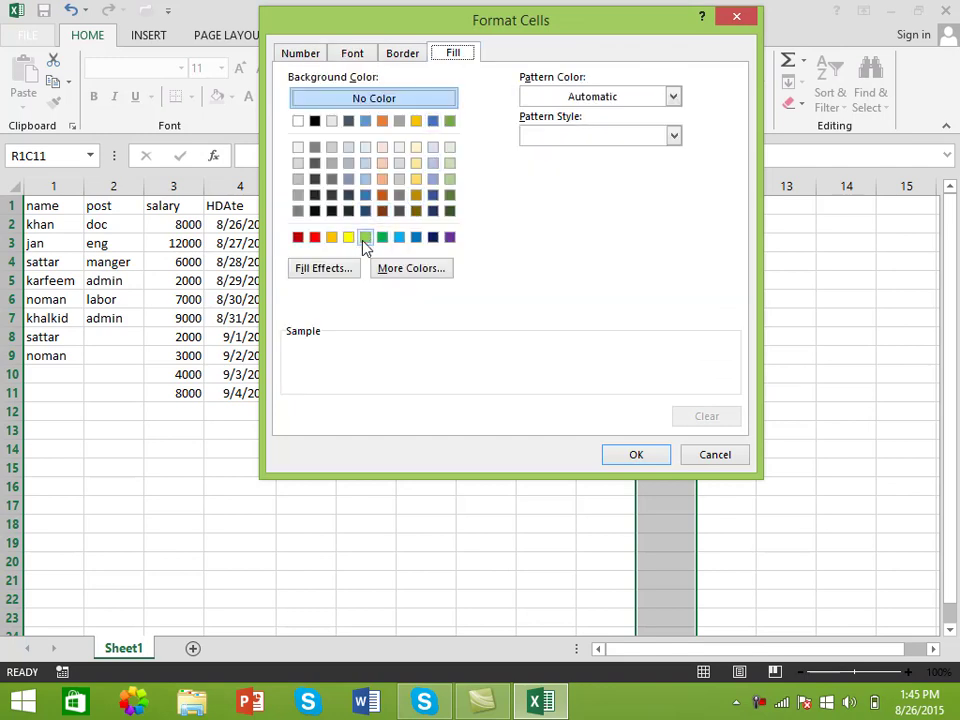
left_click(314, 237)
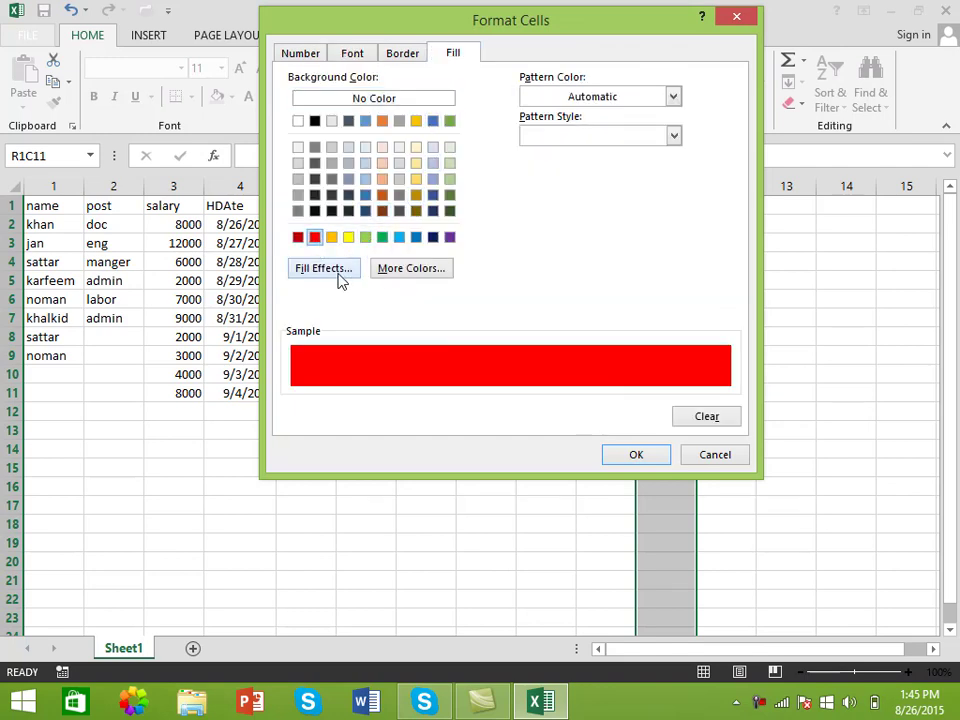
left_click(348, 272)
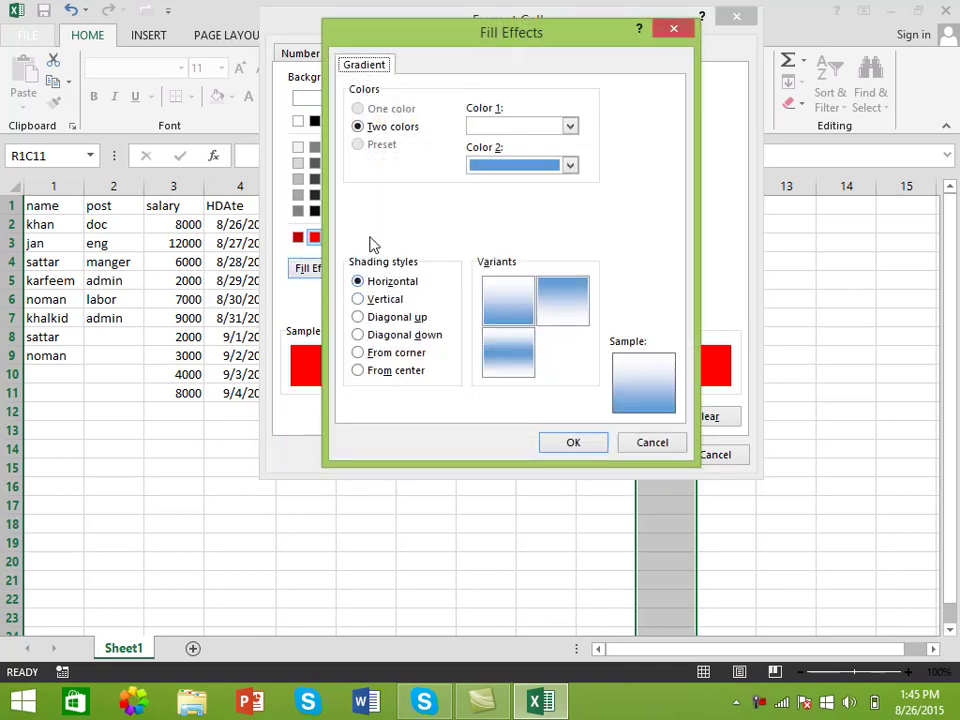
left_click(376, 338)
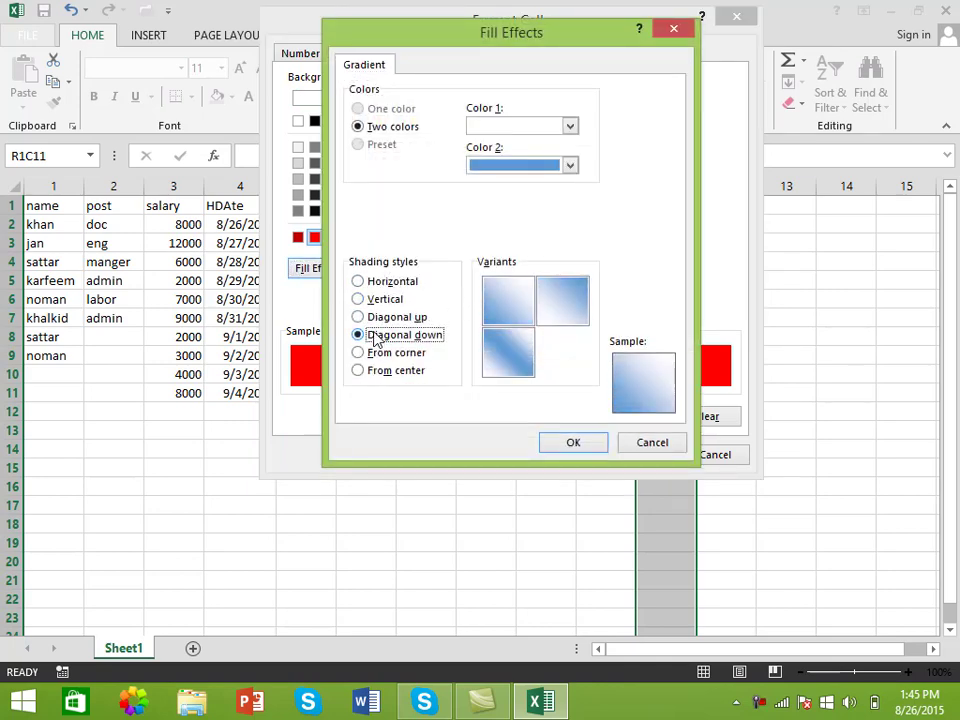
left_click(536, 165)
left_click(493, 309)
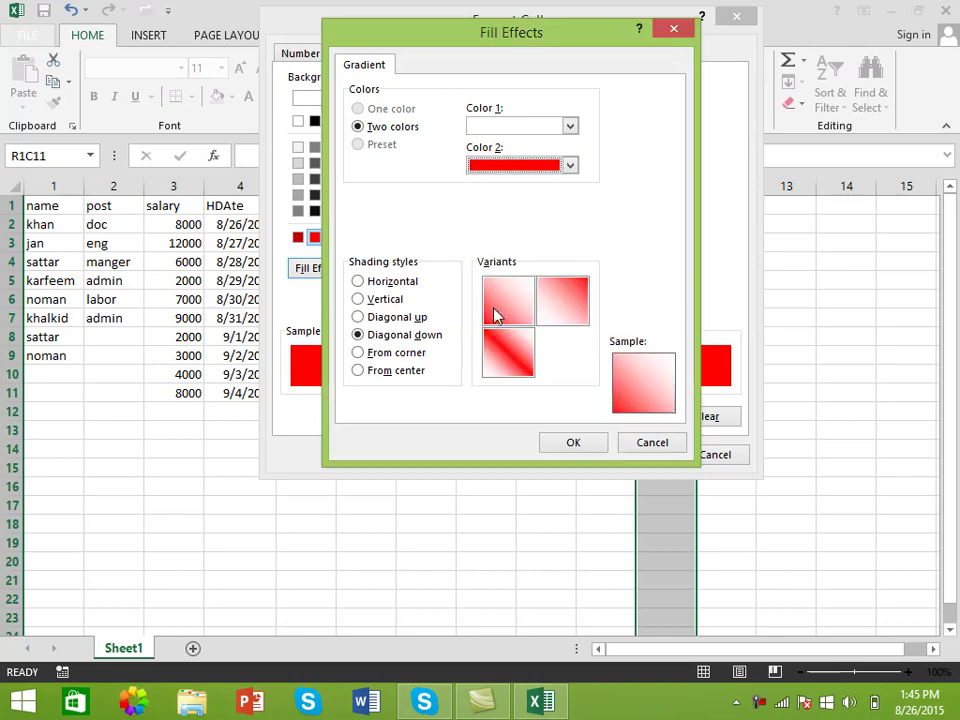
left_click(565, 450)
left_click(634, 457)
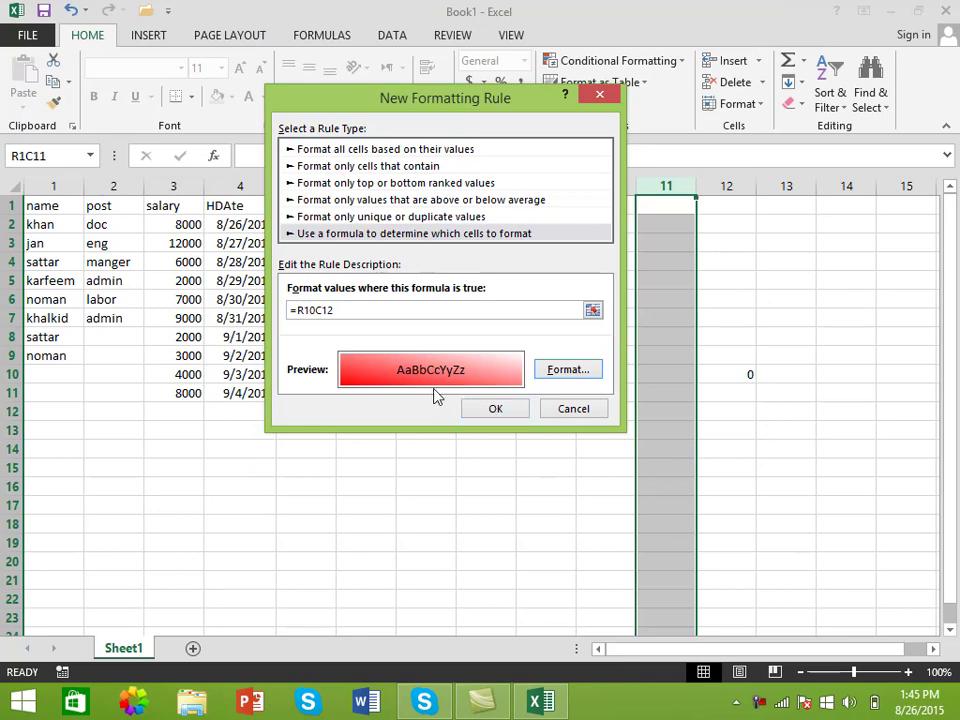
left_click(496, 410)
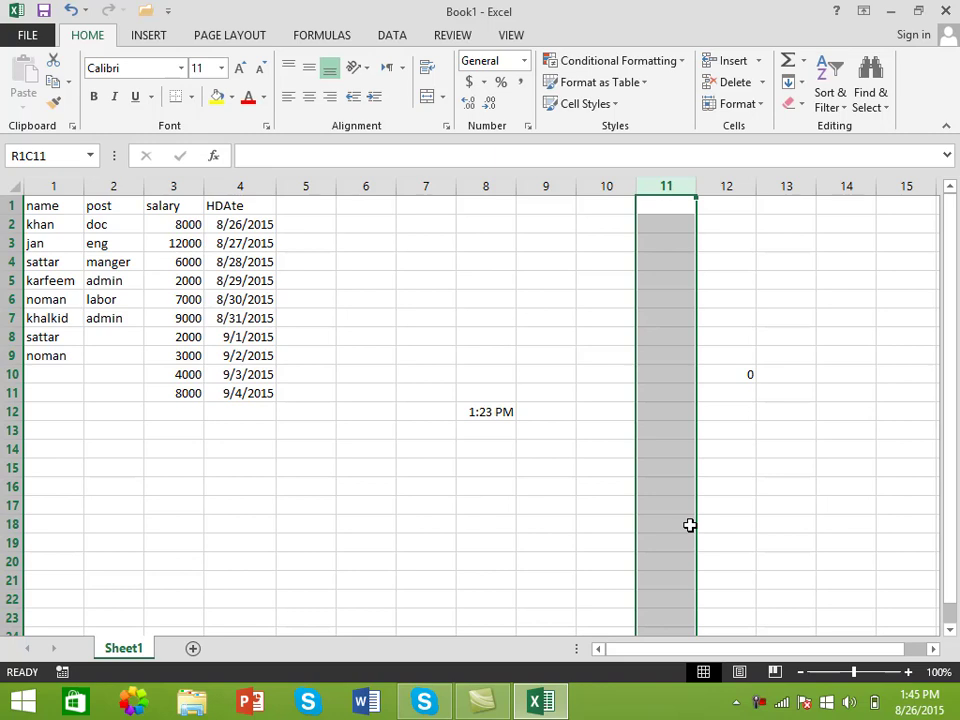
Enter 45 in R6C12 to test the rule.
left_click(730, 299)
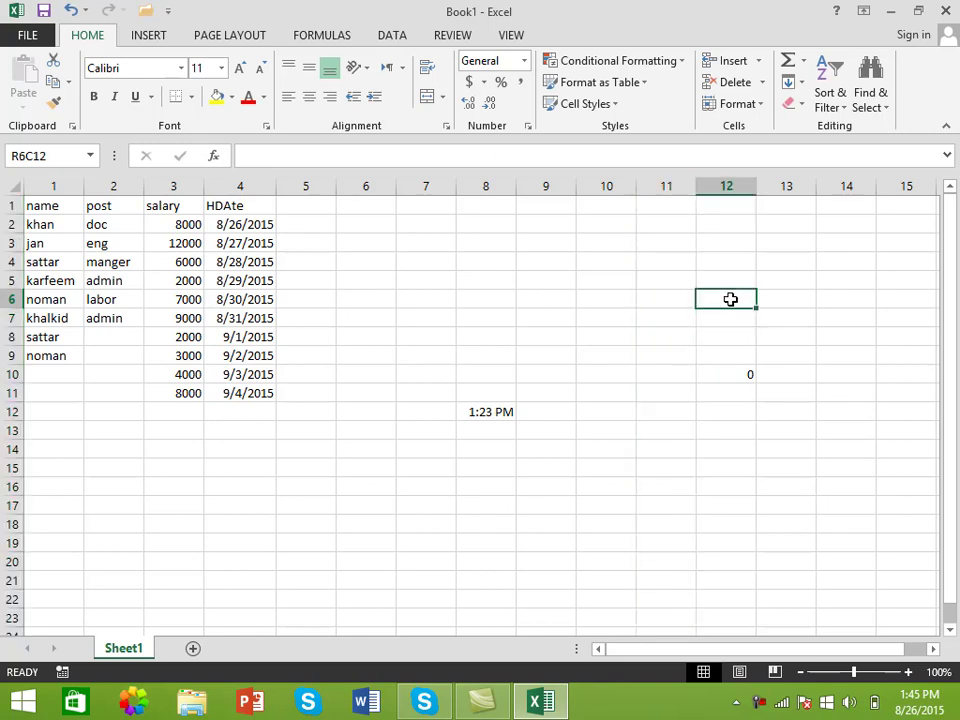
type("45")
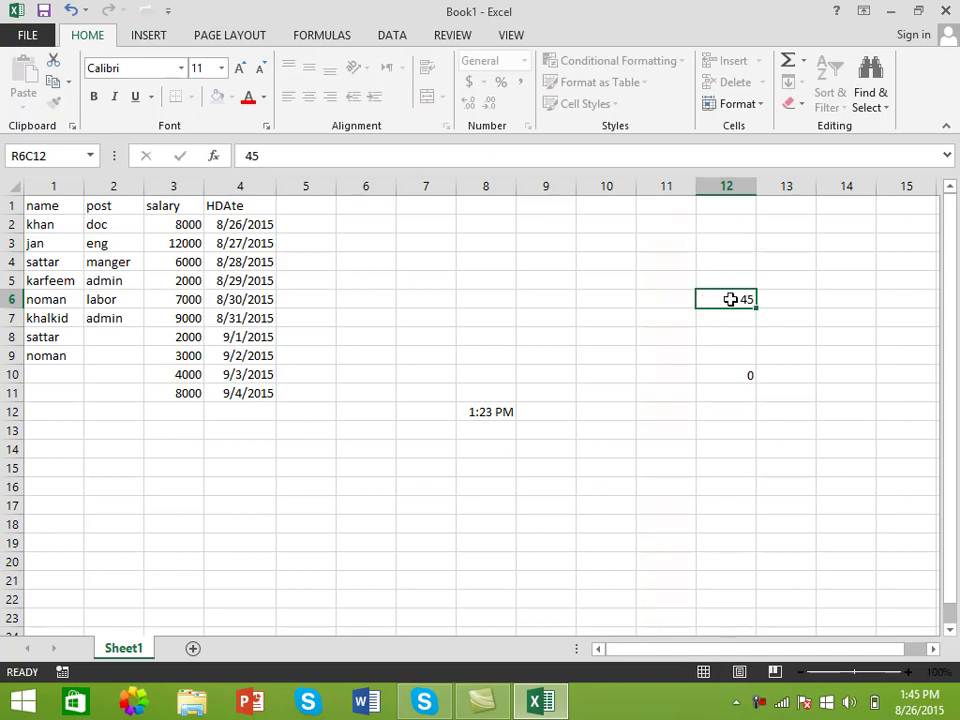
key("Return")
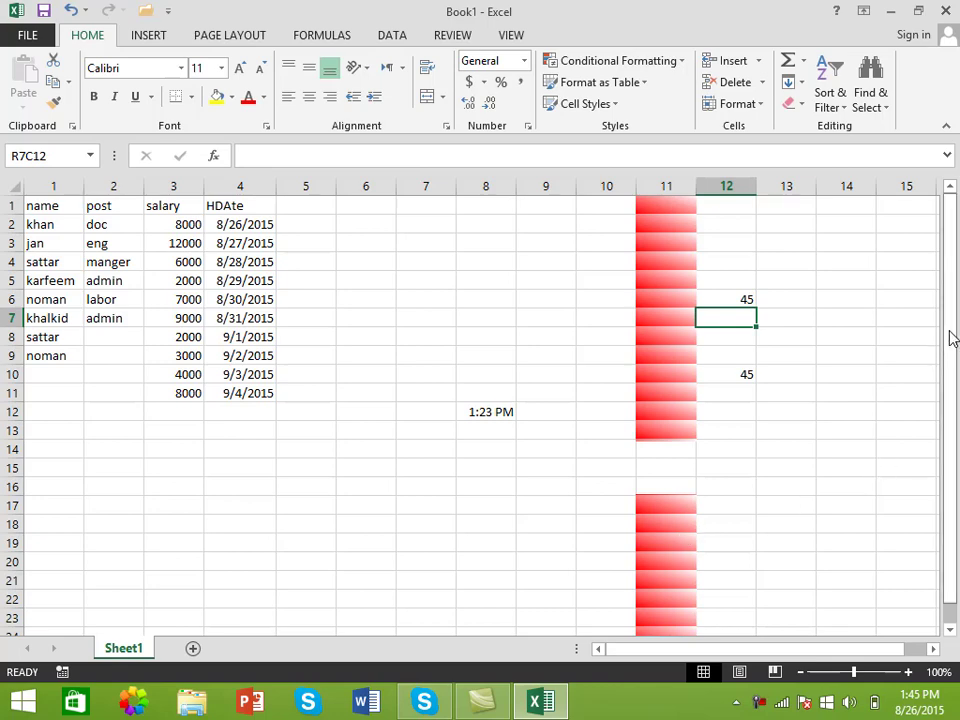
Fill R13C11's formatting down through row 16 to close the unformatted gap.
left_click_drag(953, 336, 948, 345)
left_click(948, 629)
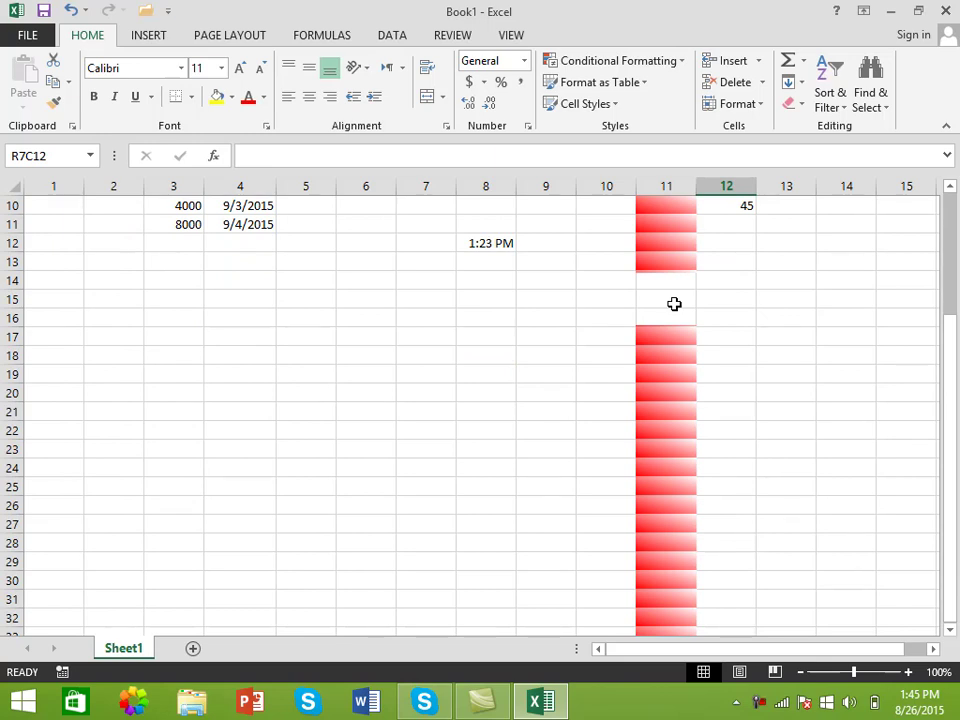
left_click(654, 262)
key("Down")
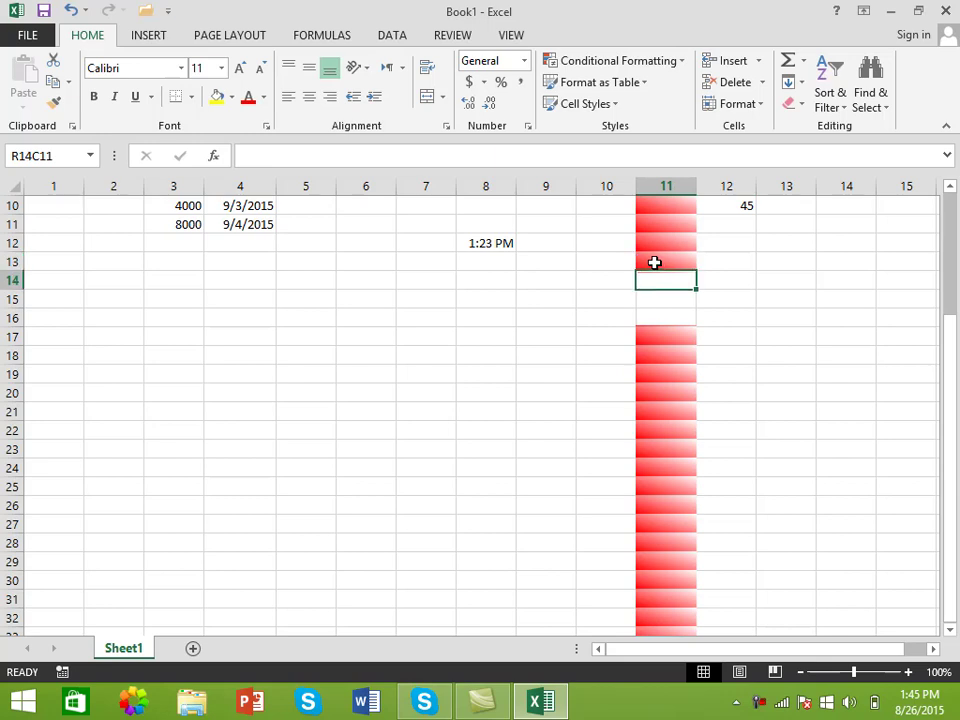
key("Down")
key("Up")
left_click(654, 262)
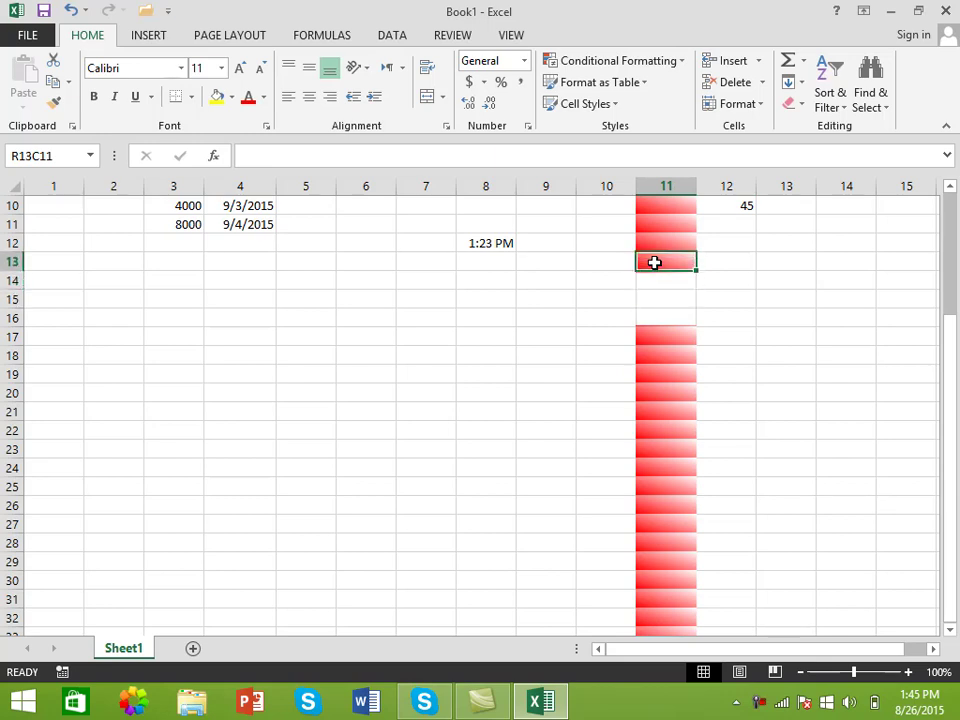
left_click_drag(696, 271, 702, 326)
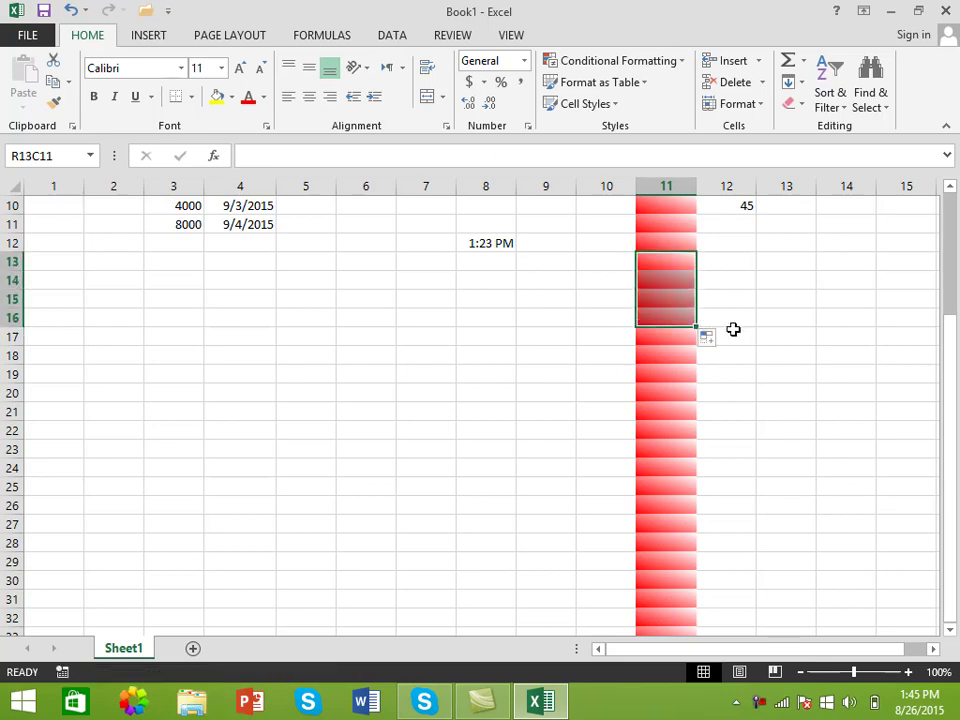
left_click(733, 332)
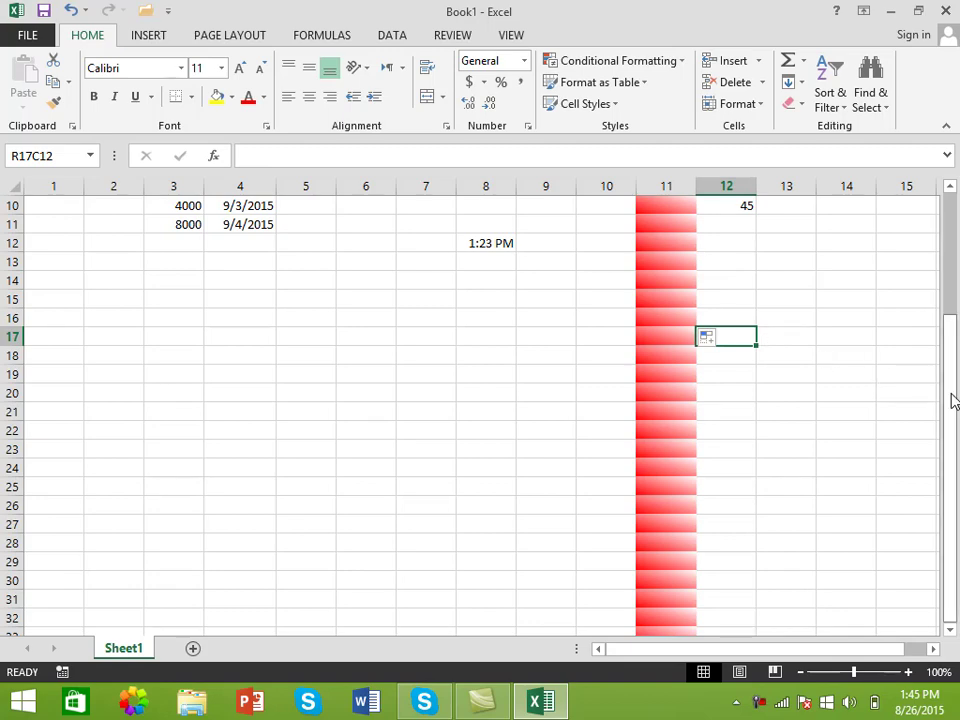
Replace the 45 in R6C12 with 8787, shading all of column 11 red.
left_click_drag(952, 300, 952, 268)
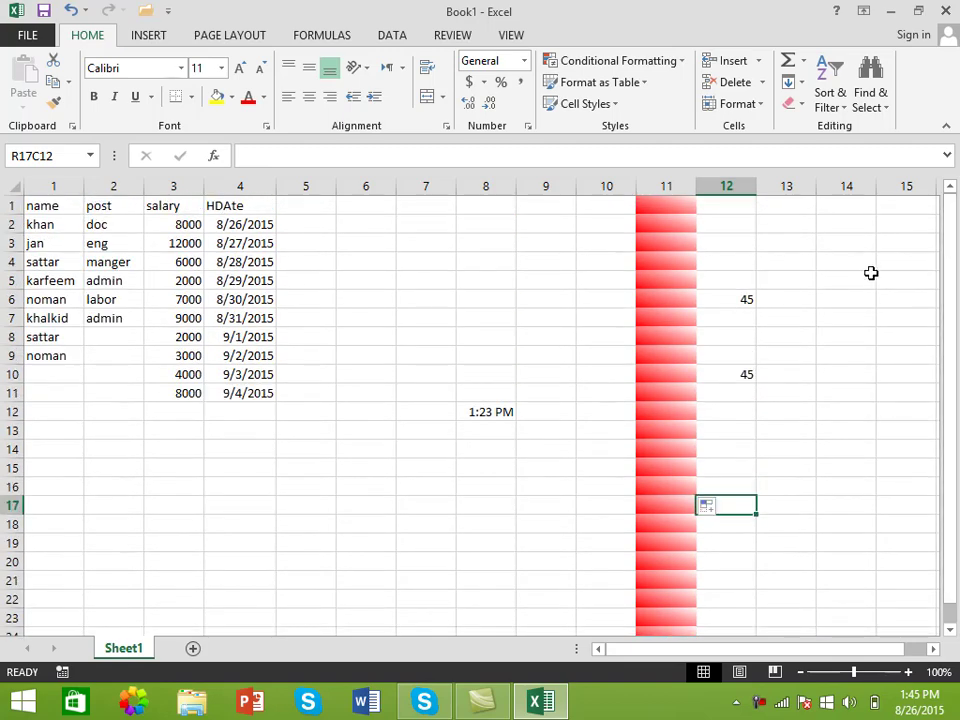
left_click(723, 296)
key("Delete")
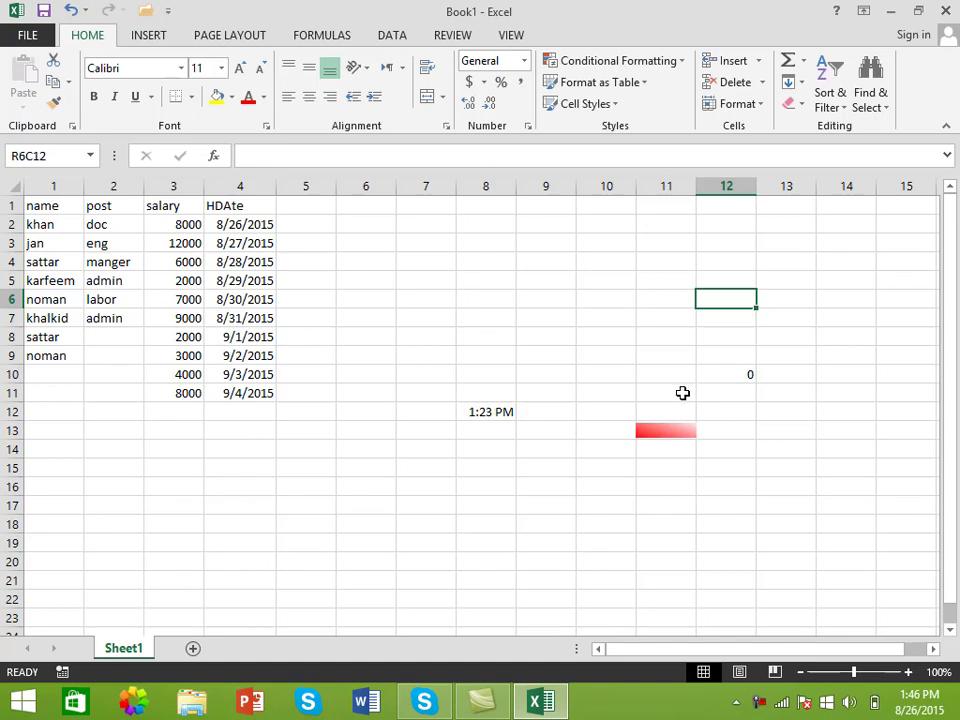
type("8787")
key("Return")
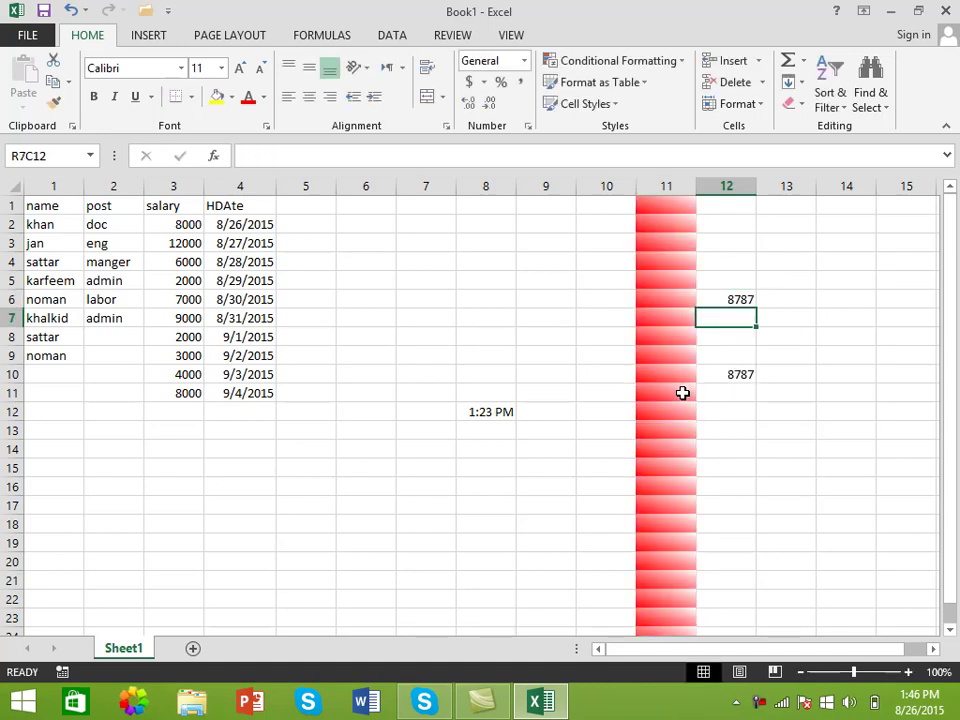
Clear Rules from Entire Sheet, removing column 11's red gradient.
left_click(671, 70)
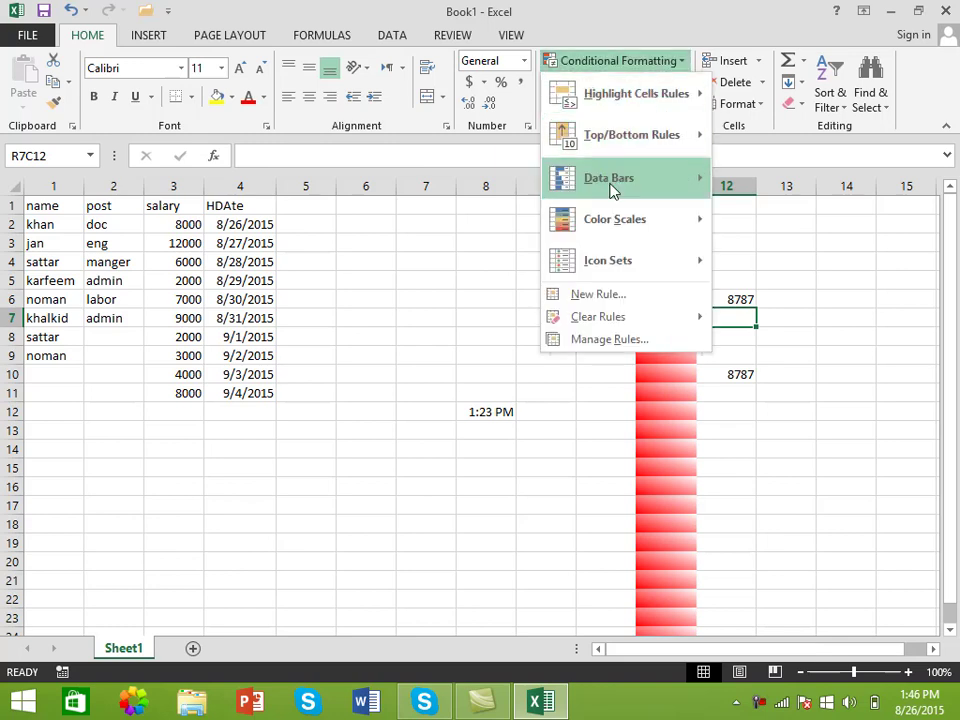
mouse_move(598, 317)
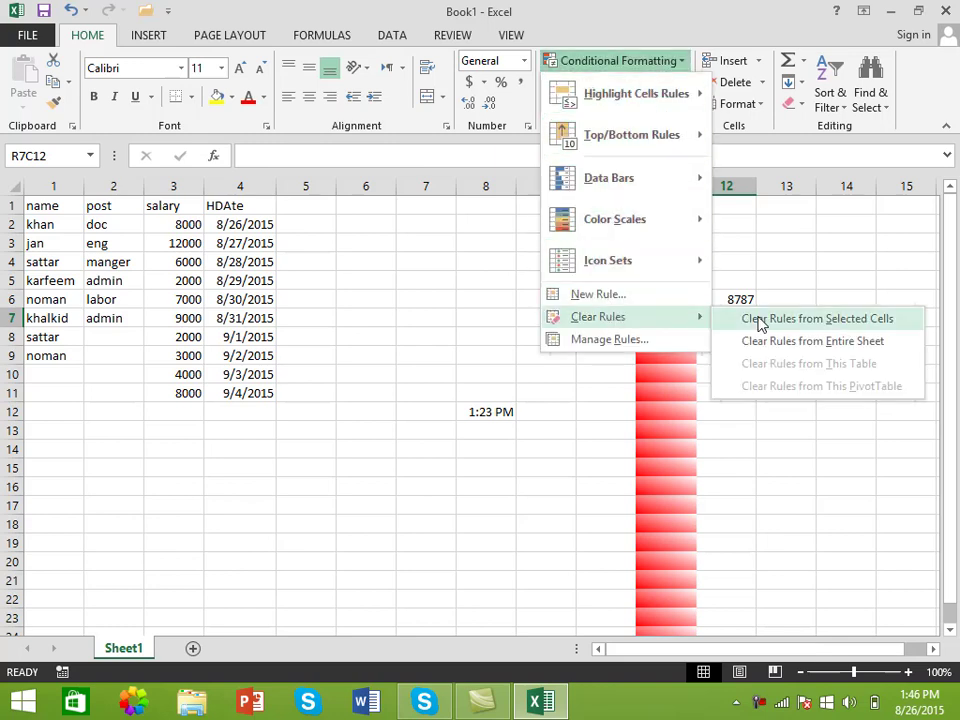
left_click(756, 322)
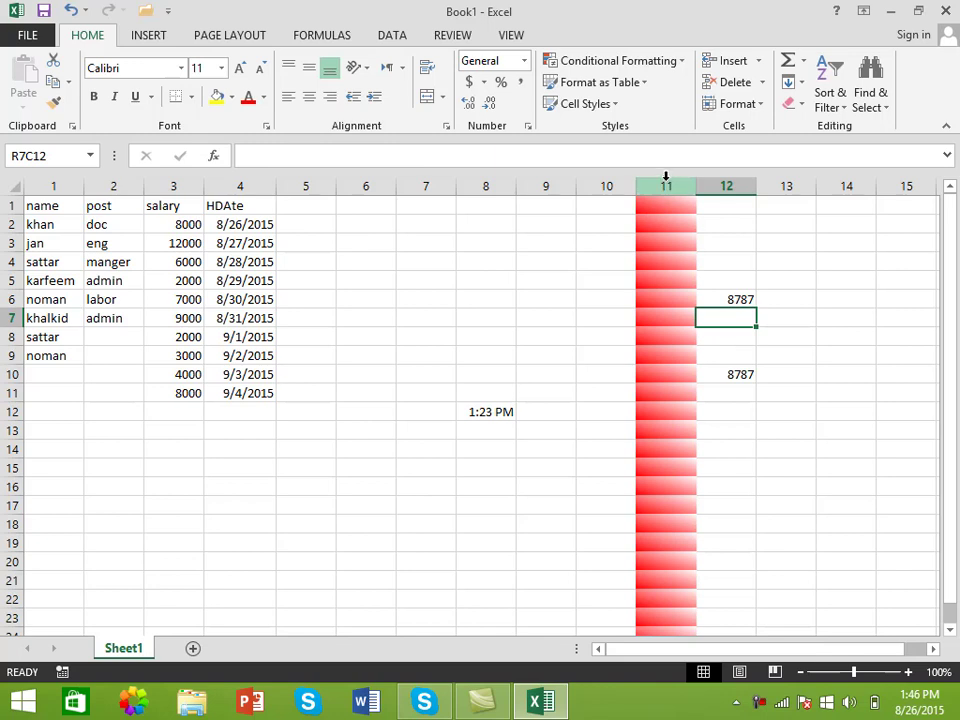
left_click(663, 64)
mouse_move(598, 317)
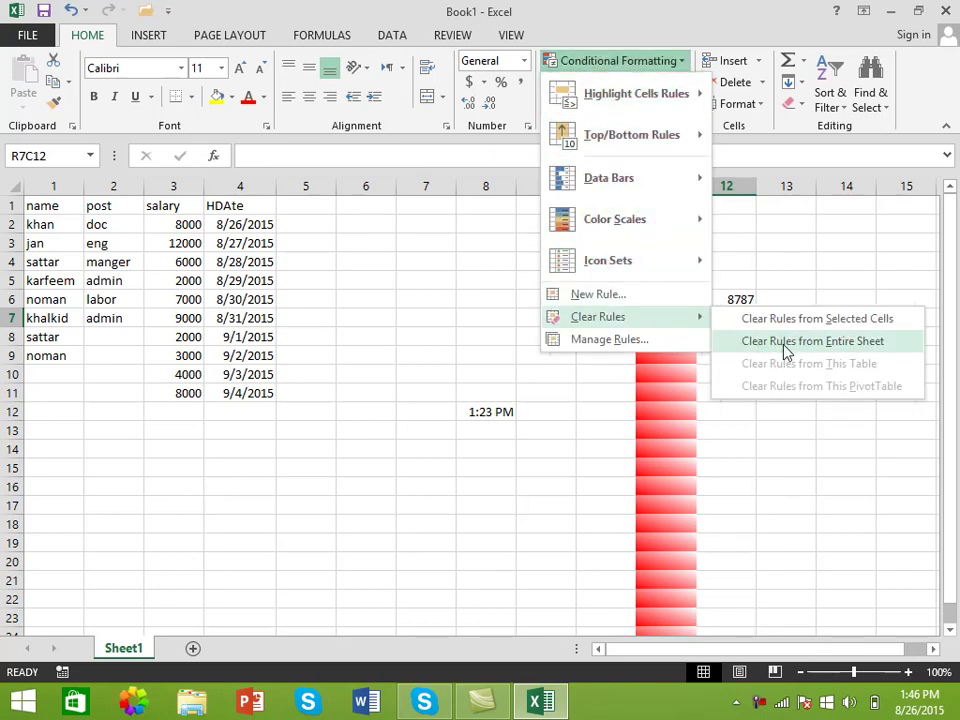
left_click(775, 345)
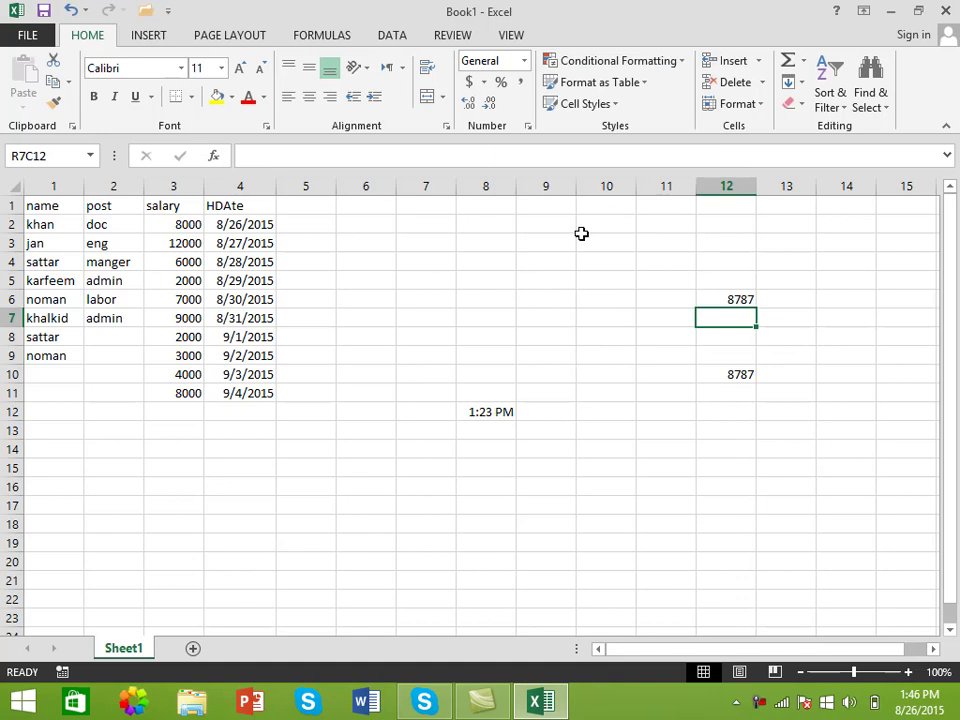
left_click(665, 66)
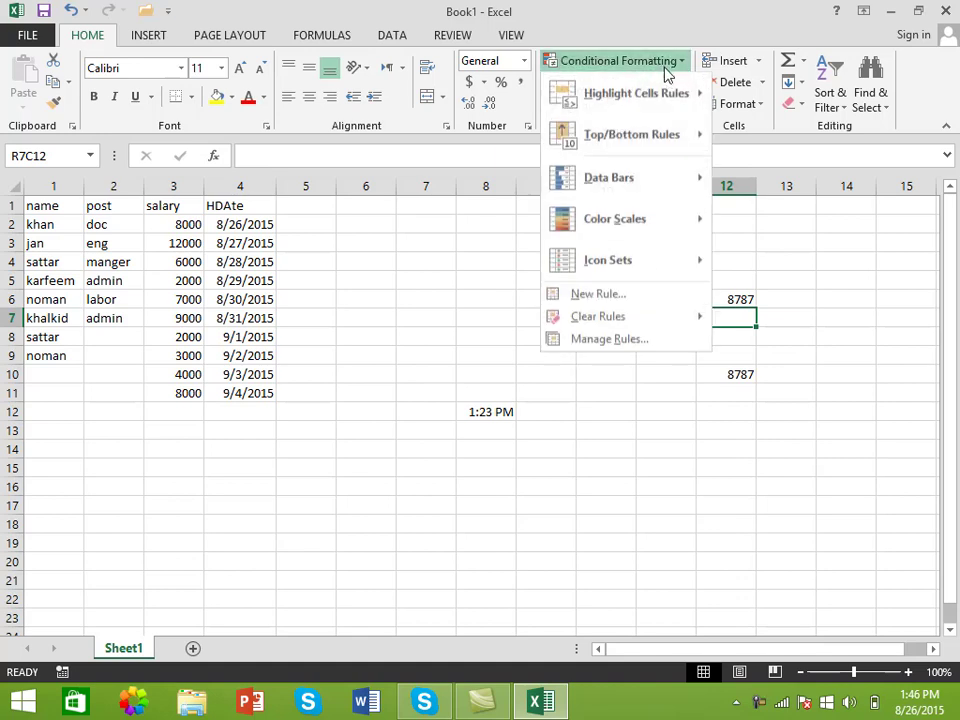
left_click(598, 340)
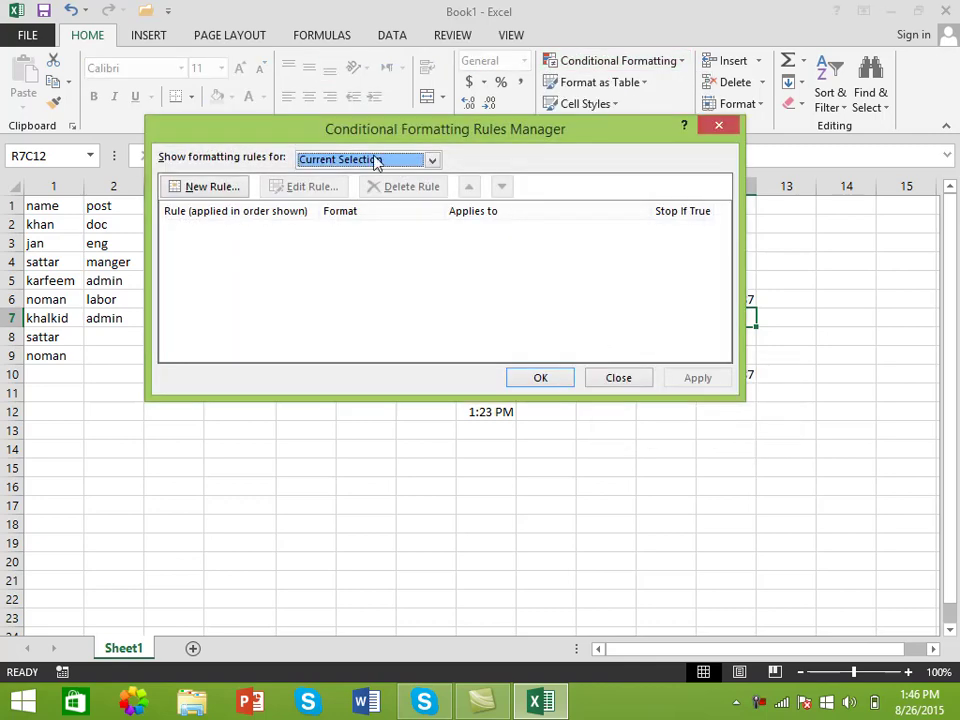
left_click_drag(403, 123, 489, 94)
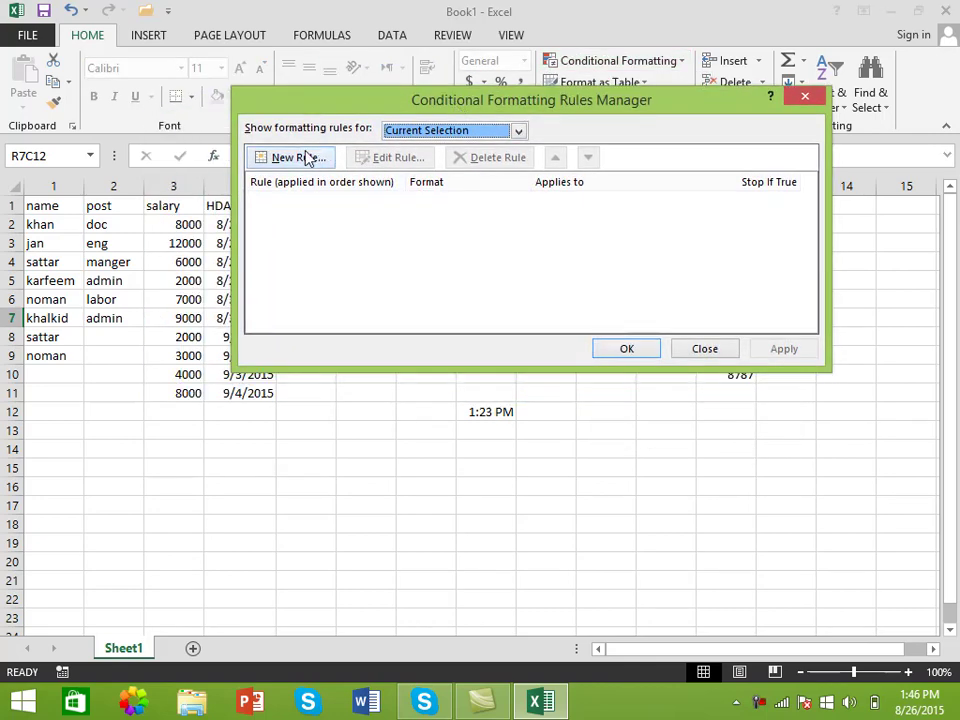
left_click(300, 158)
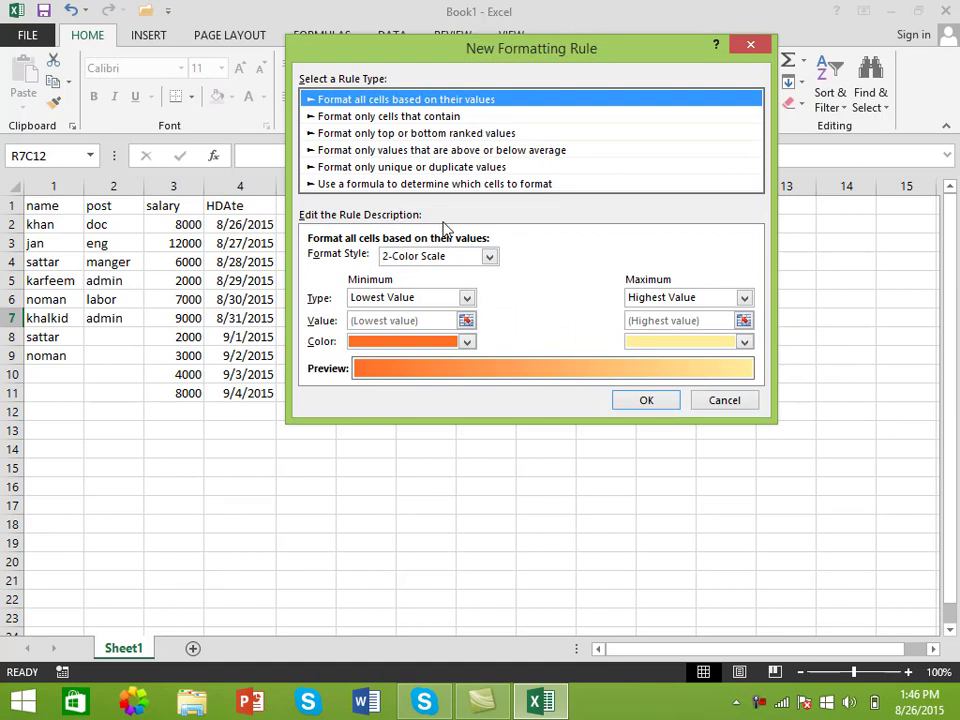
key("Escape")
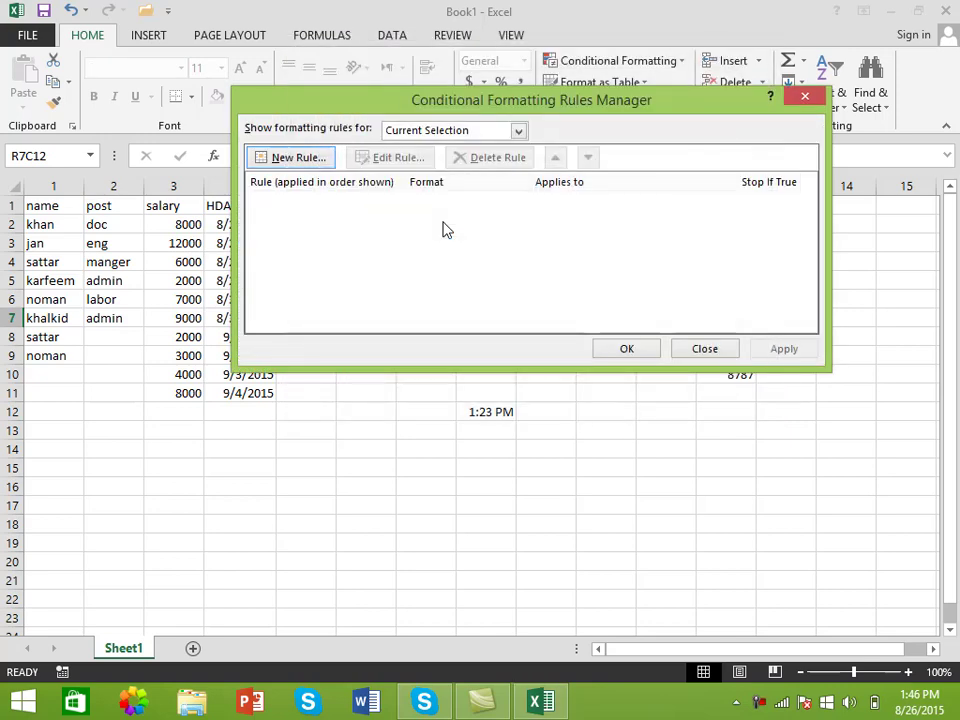
key("Escape")
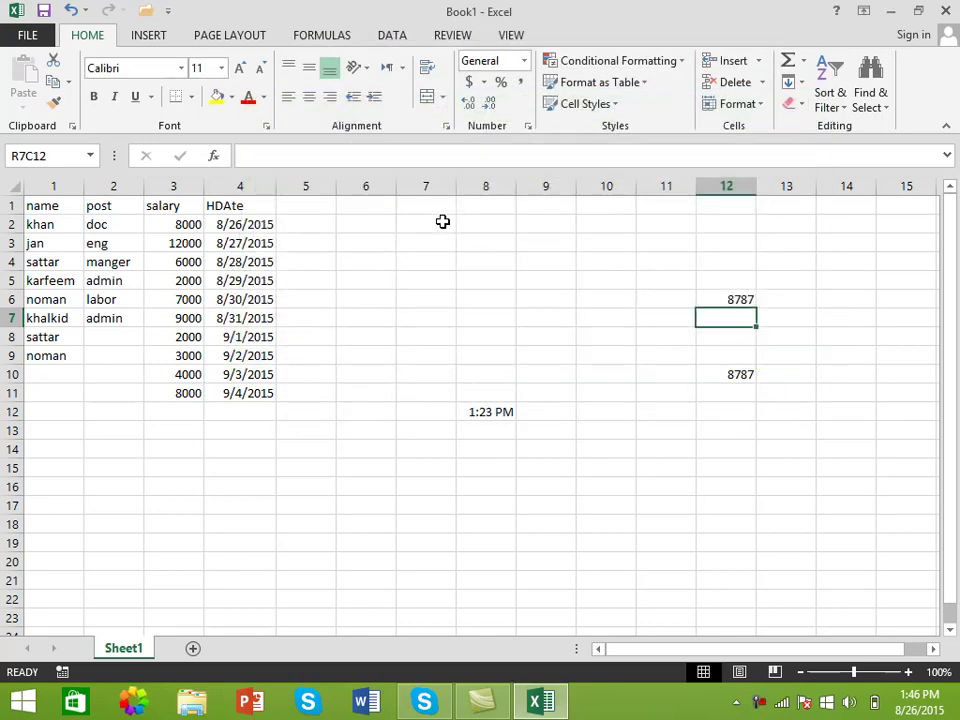